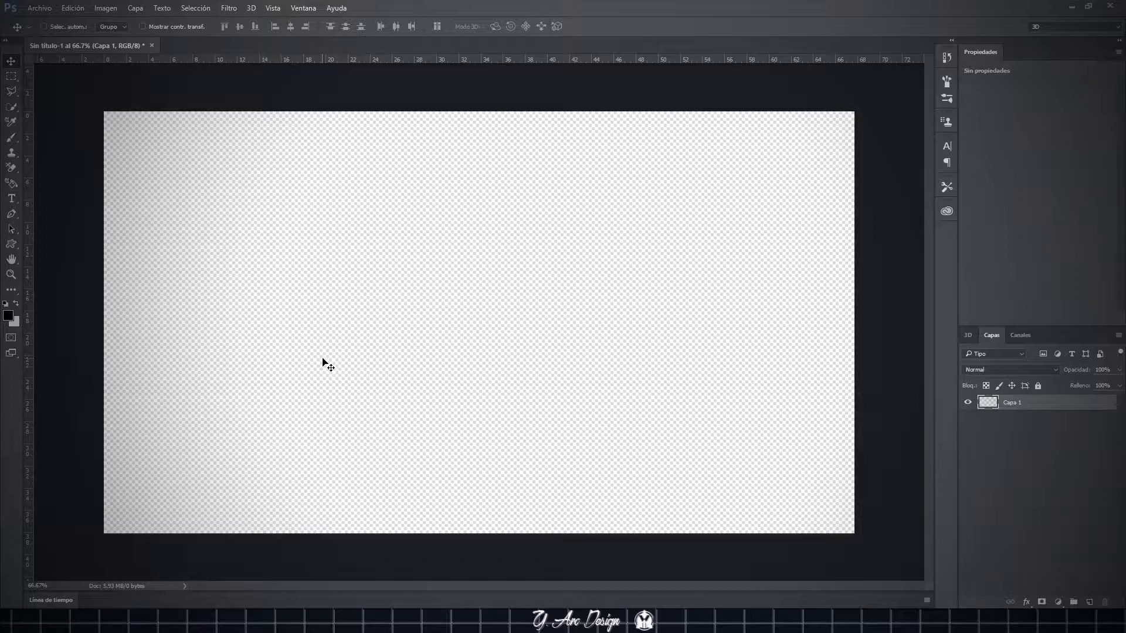
# Add the text "EL NOMBRE" to the canvas in 72 pt Bebas Neue.
pyautogui.click(11, 198)
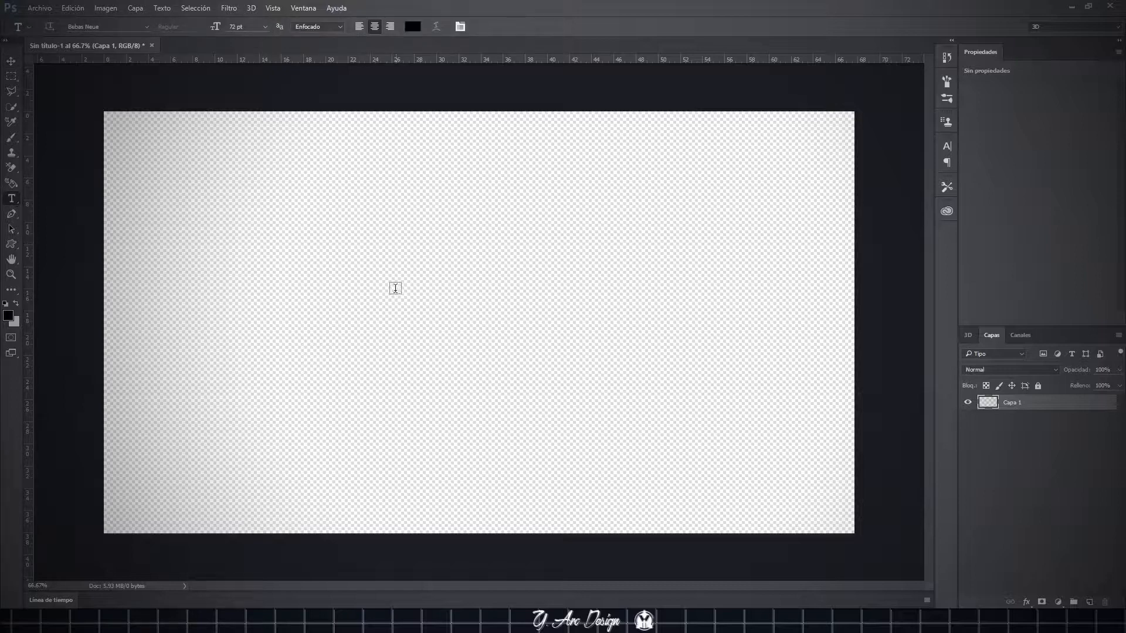
pyautogui.click(335, 334)
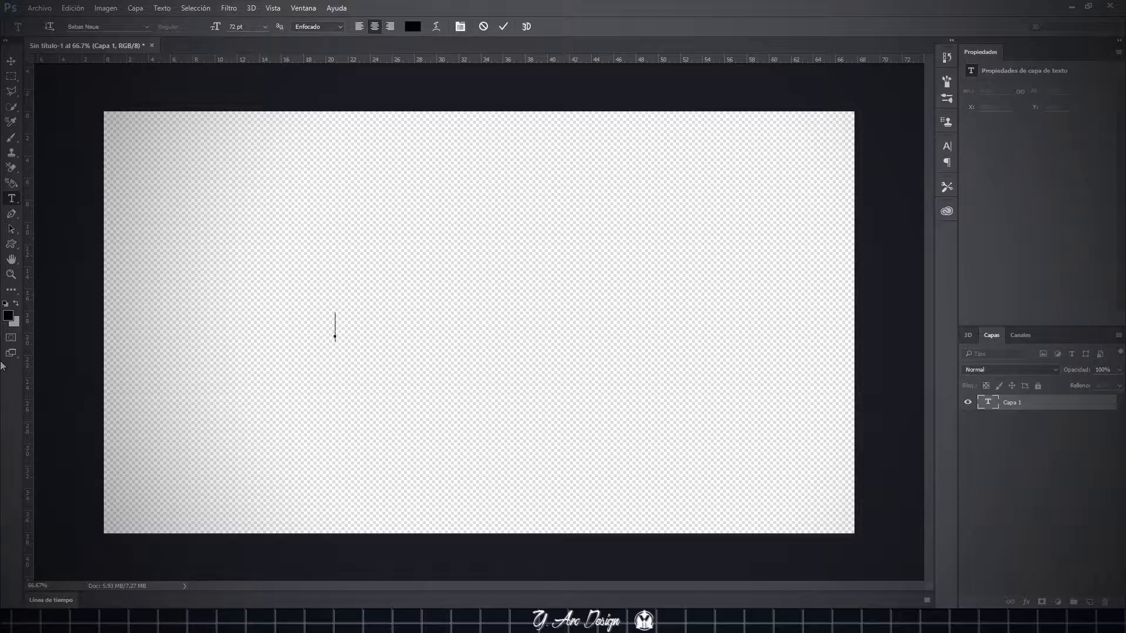
pyautogui.write('EL NOMBRE')
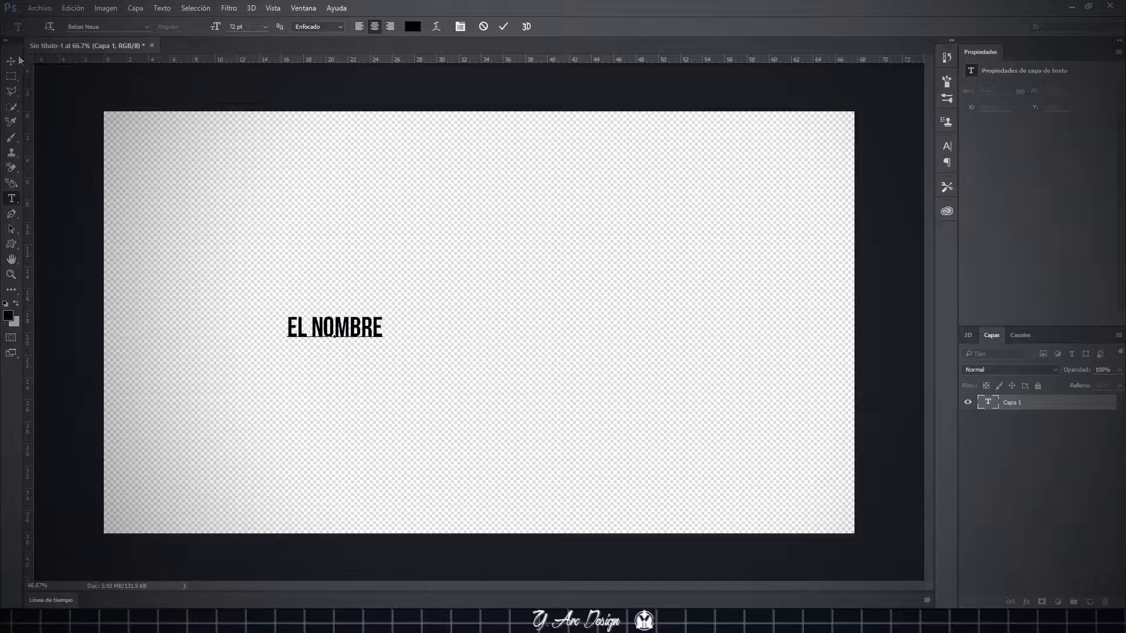
# Colour the EL NOMBRE text dark red (a90000) and move it to the centre of the canvas.
pyautogui.moveTo(387, 324); pyautogui.dragTo(271, 319)
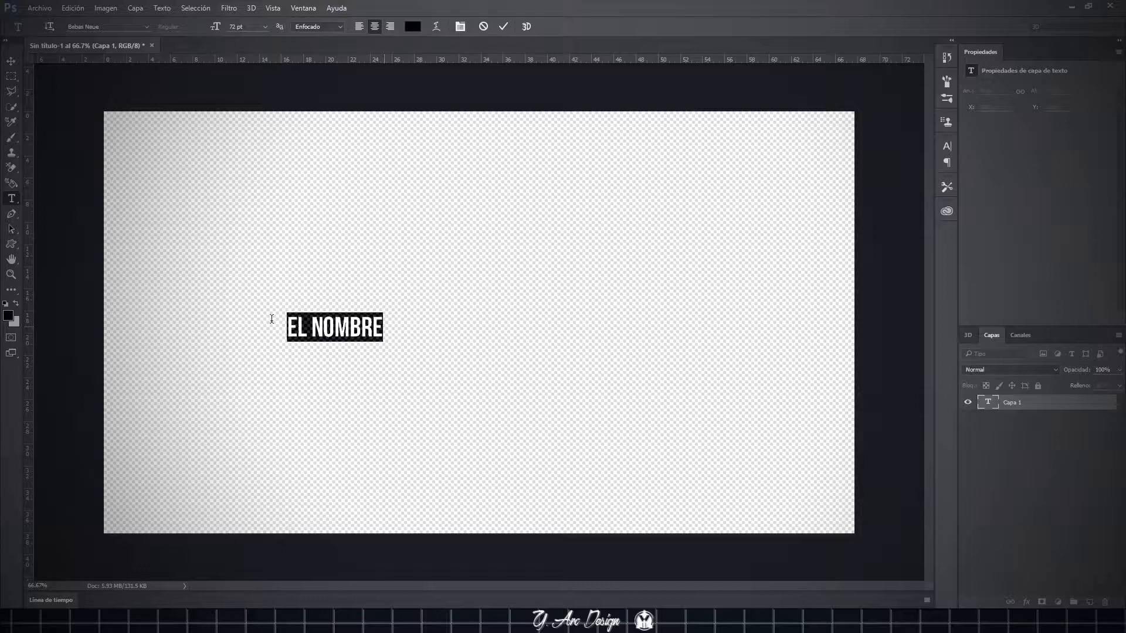
pyautogui.click(8, 316)
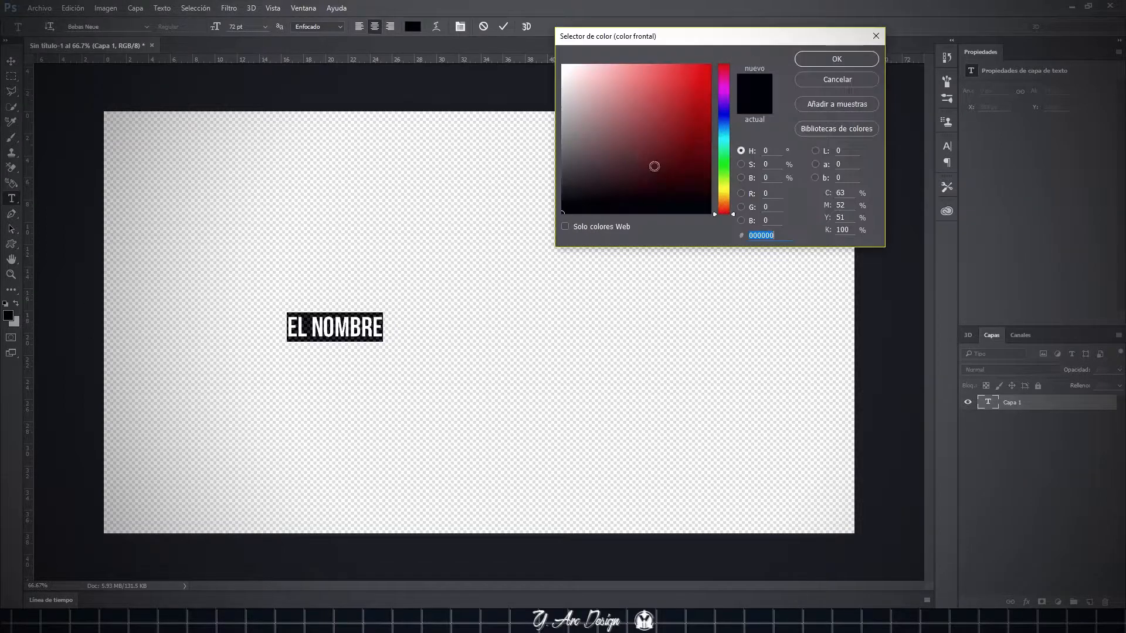
pyautogui.moveTo(653, 165); pyautogui.dragTo(602, 155)
pyautogui.write('a90000')
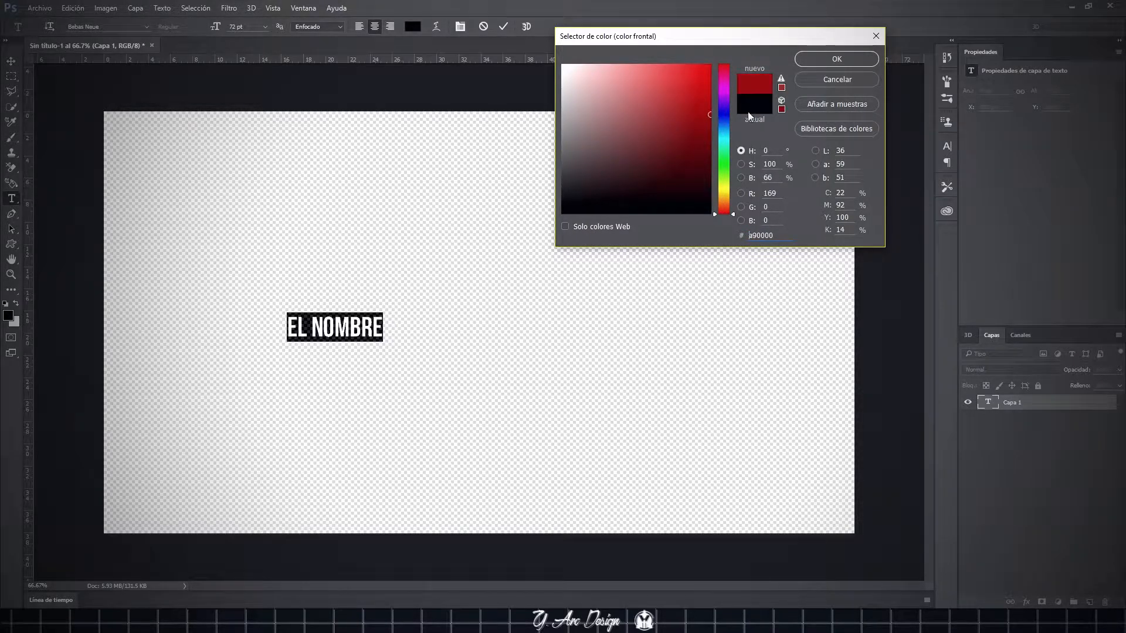
pyautogui.click(832, 58)
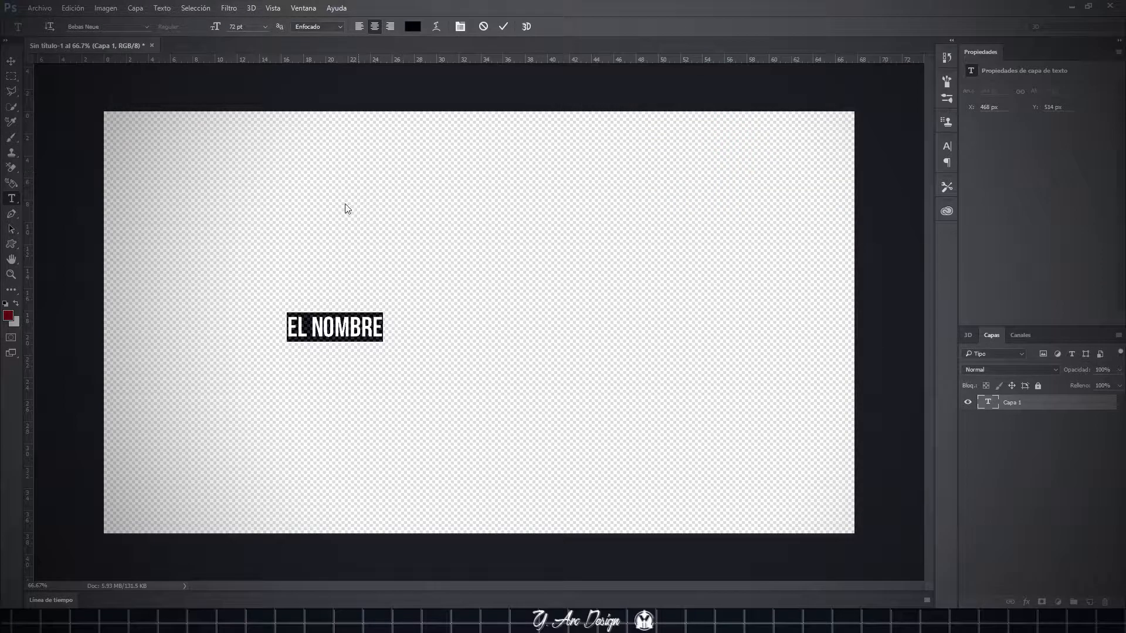
pyautogui.click(11, 61)
pyautogui.moveTo(342, 326); pyautogui.dragTo(486, 323)
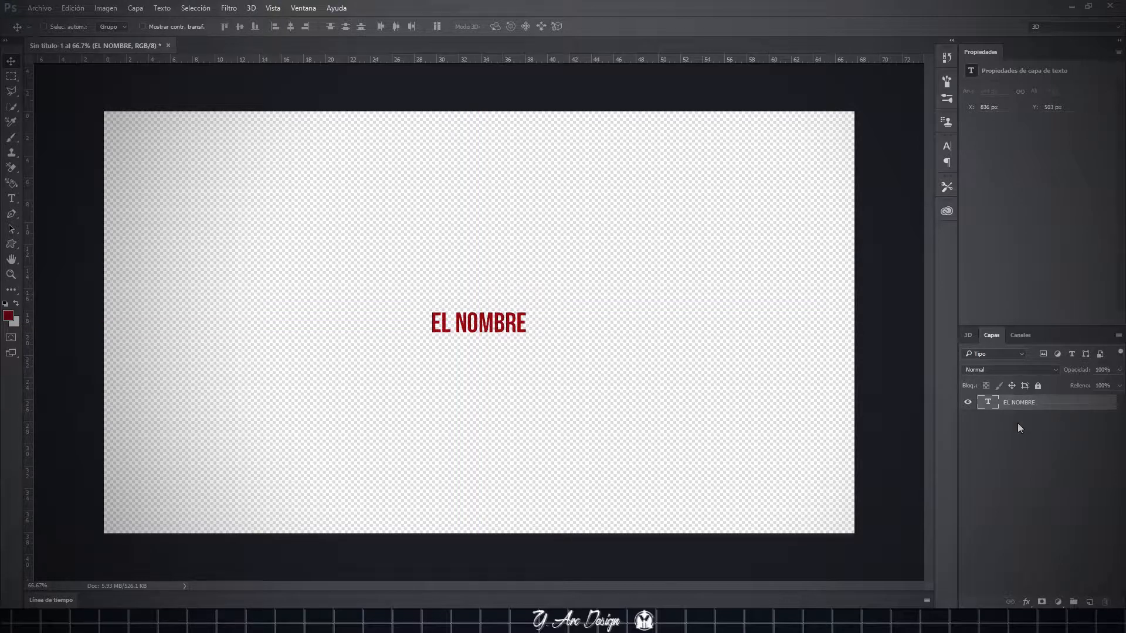
# Convert the EL NOMBRE text into an extruded 3D object.
pyautogui.doubleClick(988, 404)
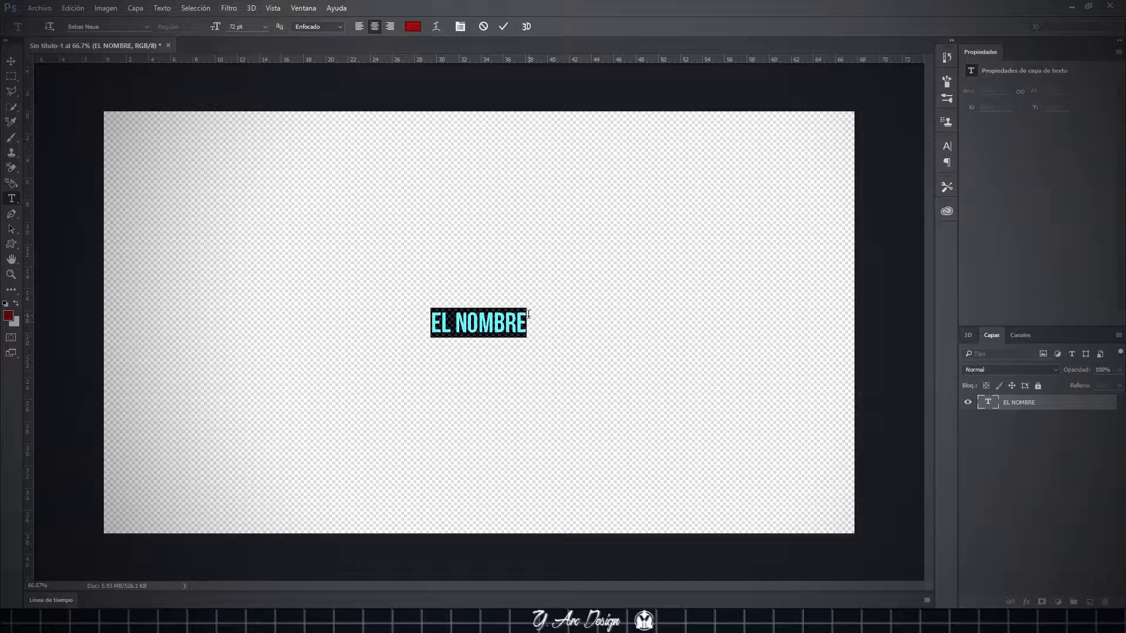
pyautogui.click(527, 323)
pyautogui.moveTo(527, 323); pyautogui.dragTo(410, 314)
pyautogui.click(526, 27)
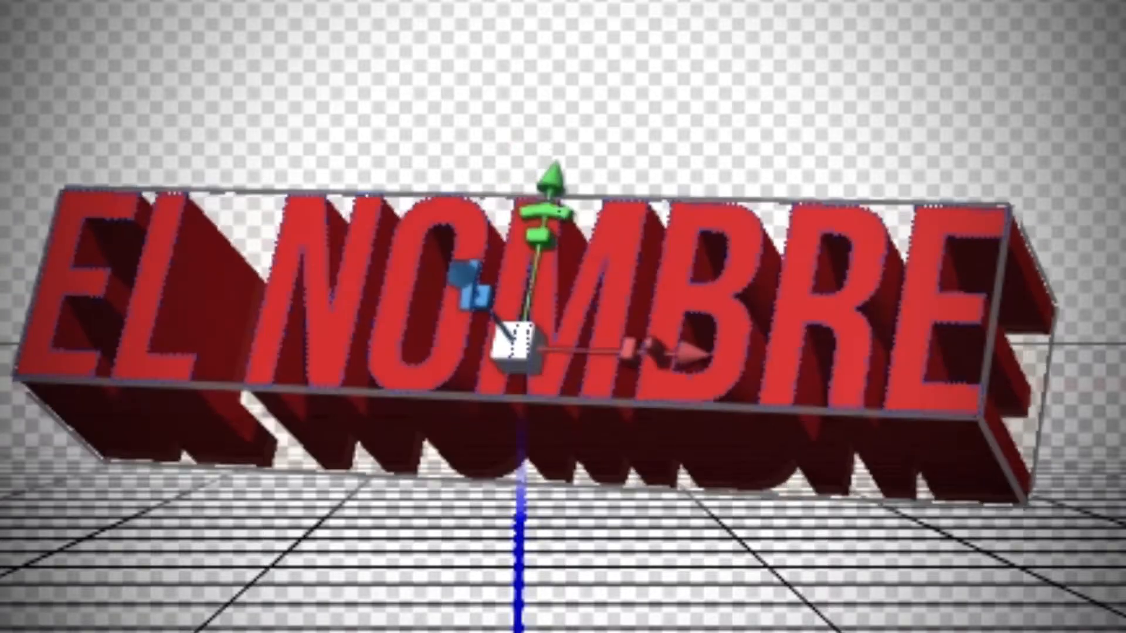
pyautogui.moveTo(1117, 1); pyautogui.dragTo(799, 164)
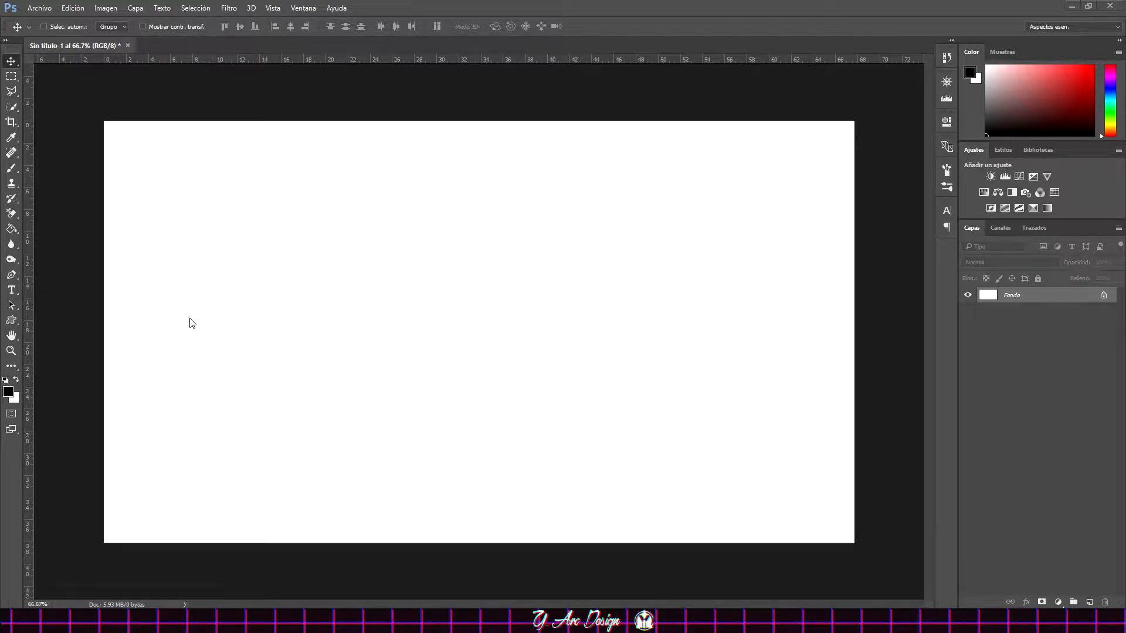
# Add the text "LO QUE SEA" in black 65 pt Bebas Neue and move it to the centre of the white canvas.
pyautogui.click(11, 291)
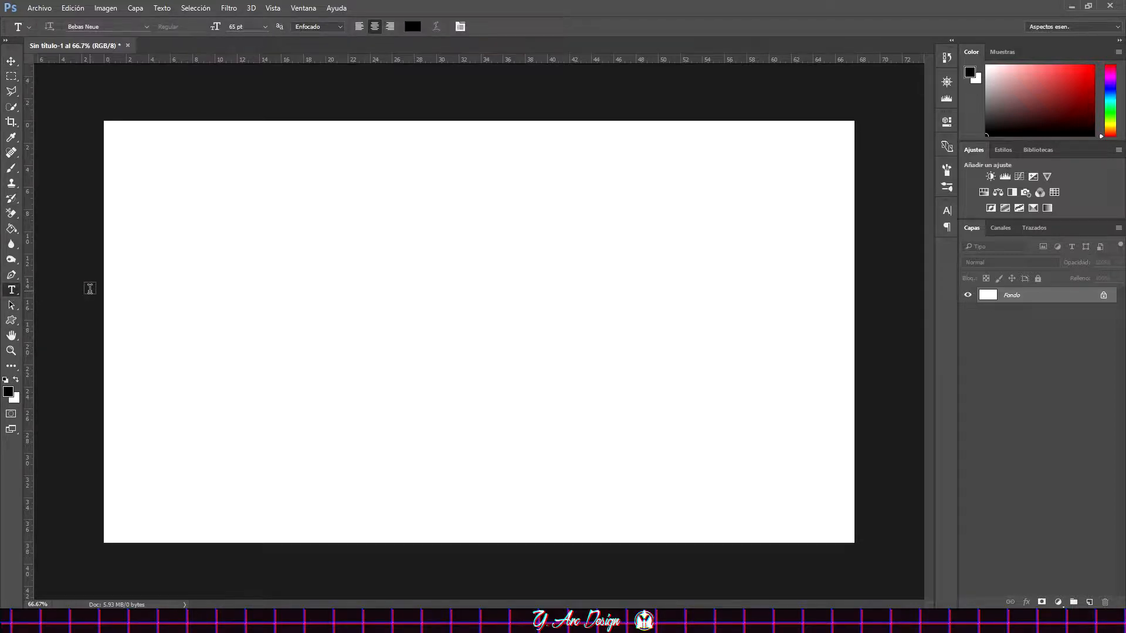
pyautogui.click(346, 326)
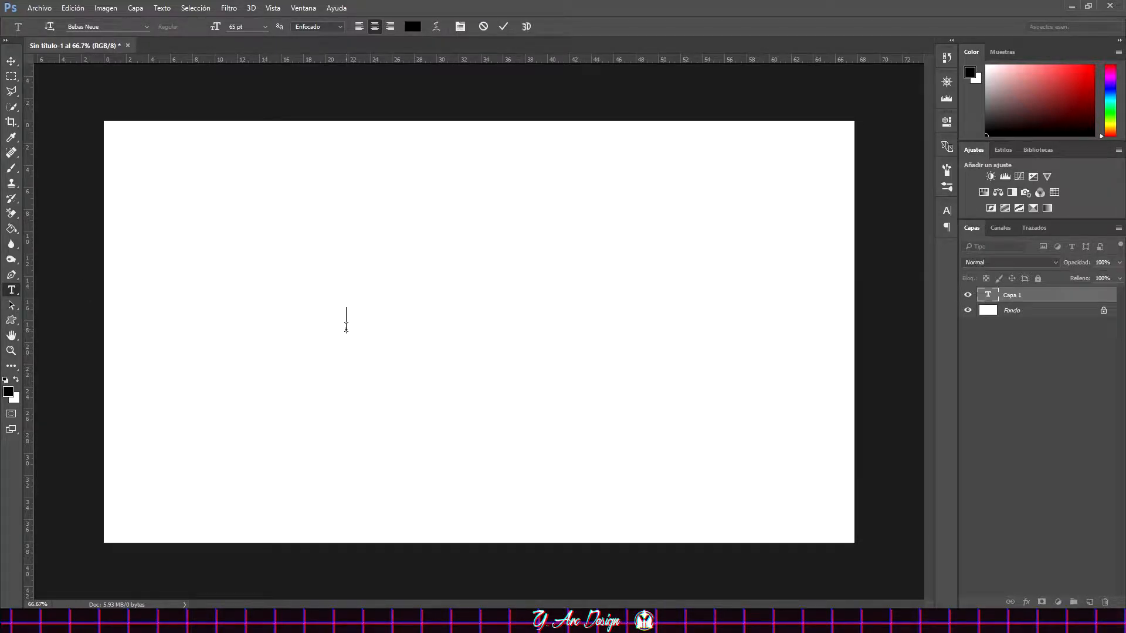
pyautogui.write('LO QUE S')
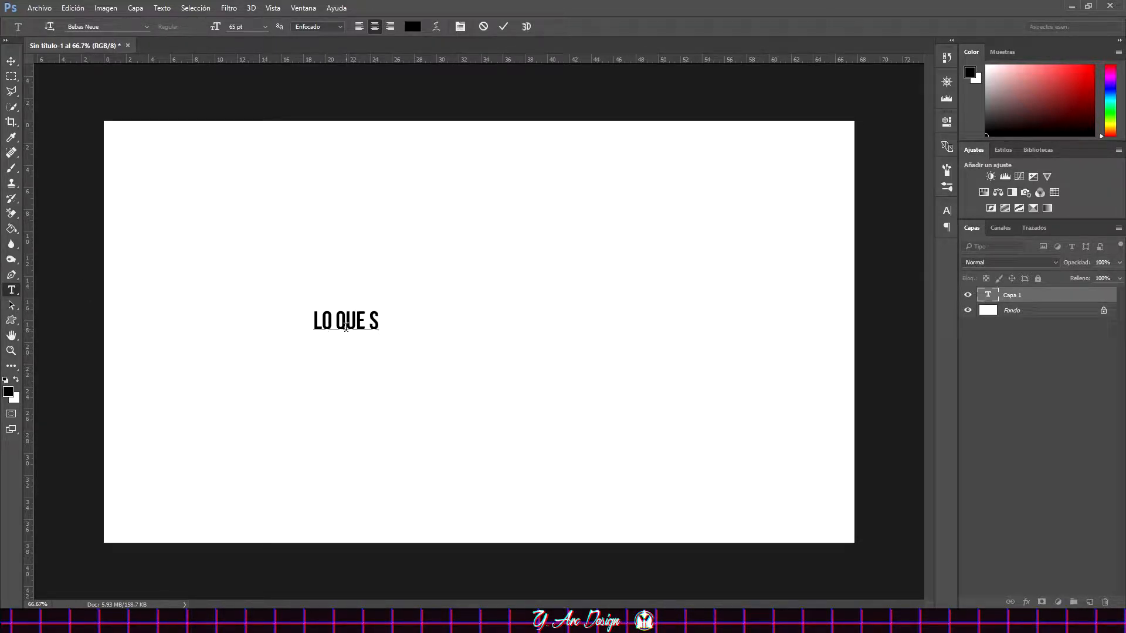
pyautogui.write('EA')
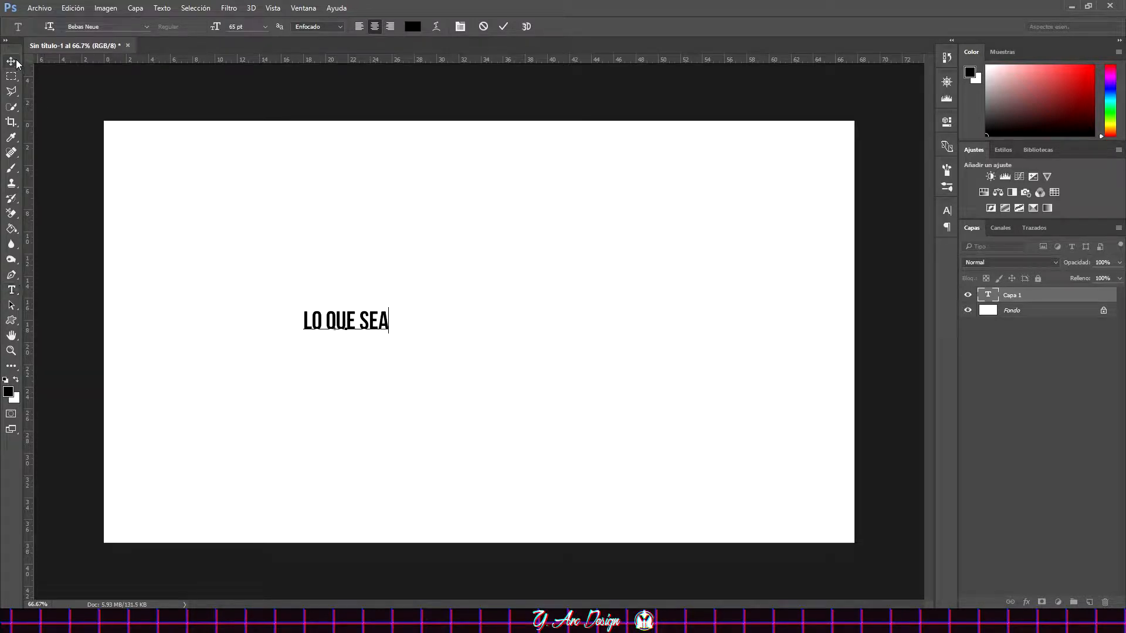
pyautogui.click(12, 61)
pyautogui.moveTo(370, 334); pyautogui.dragTo(482, 333)
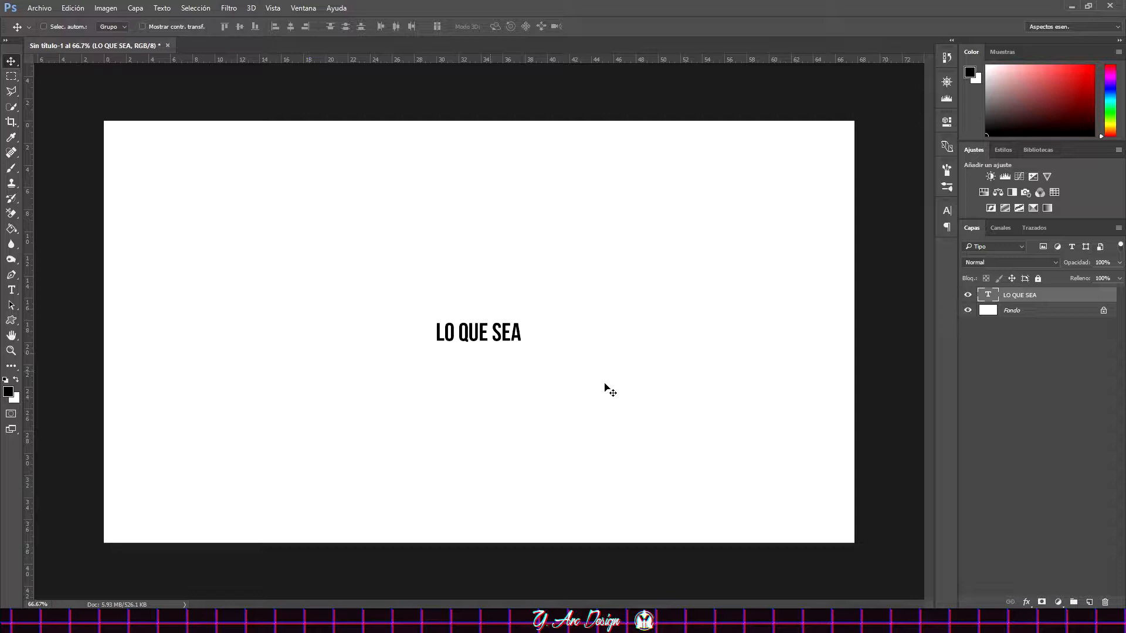
# Convert the LO QUE SEA text into a 3D layer and accept the change to the 3D workspace.
pyautogui.press('t')
pyautogui.doubleClick(988, 294)
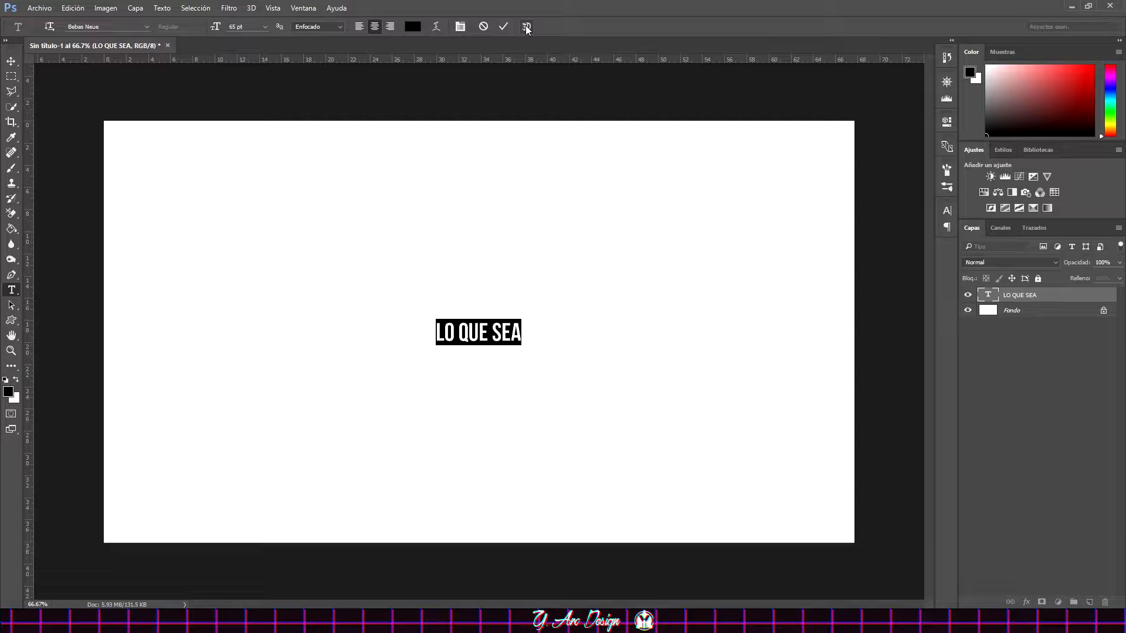
pyautogui.click(525, 26)
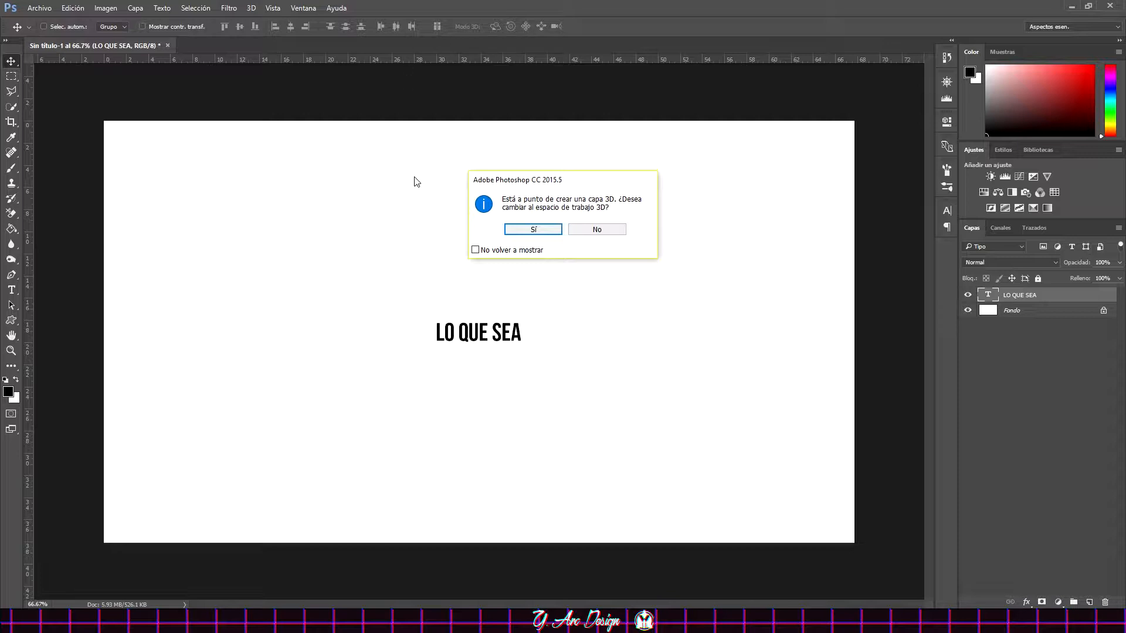
pyautogui.click(531, 233)
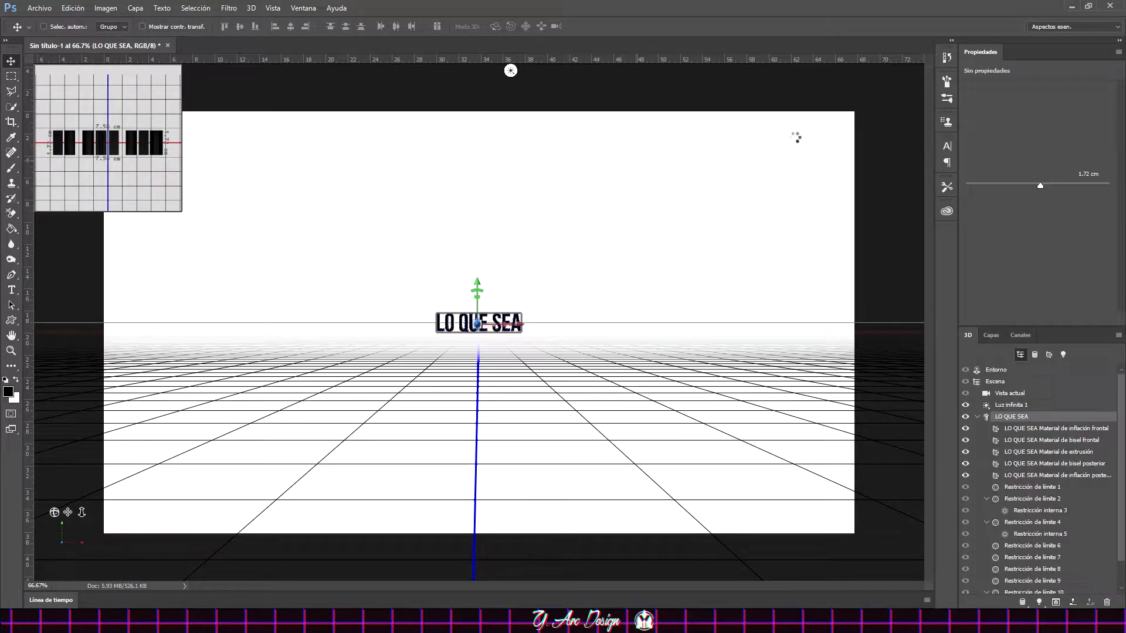
# Switch from the 3D workspace to the essentials workspace (Aspectos esen.) and back to 3D.
pyautogui.click(1050, 28)
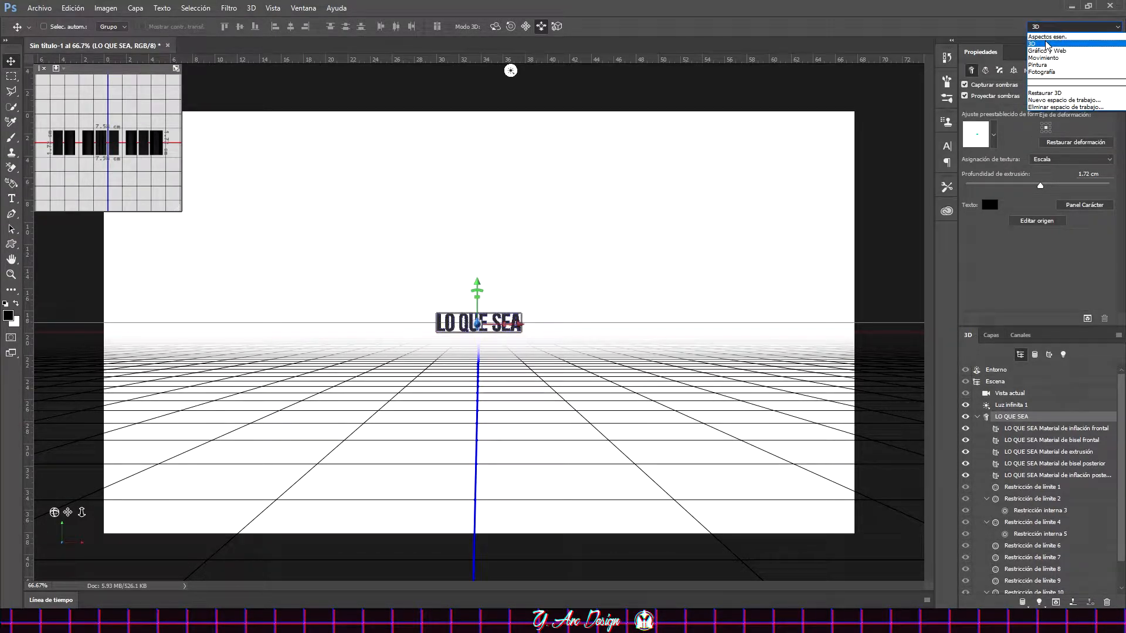
pyautogui.click(1041, 44)
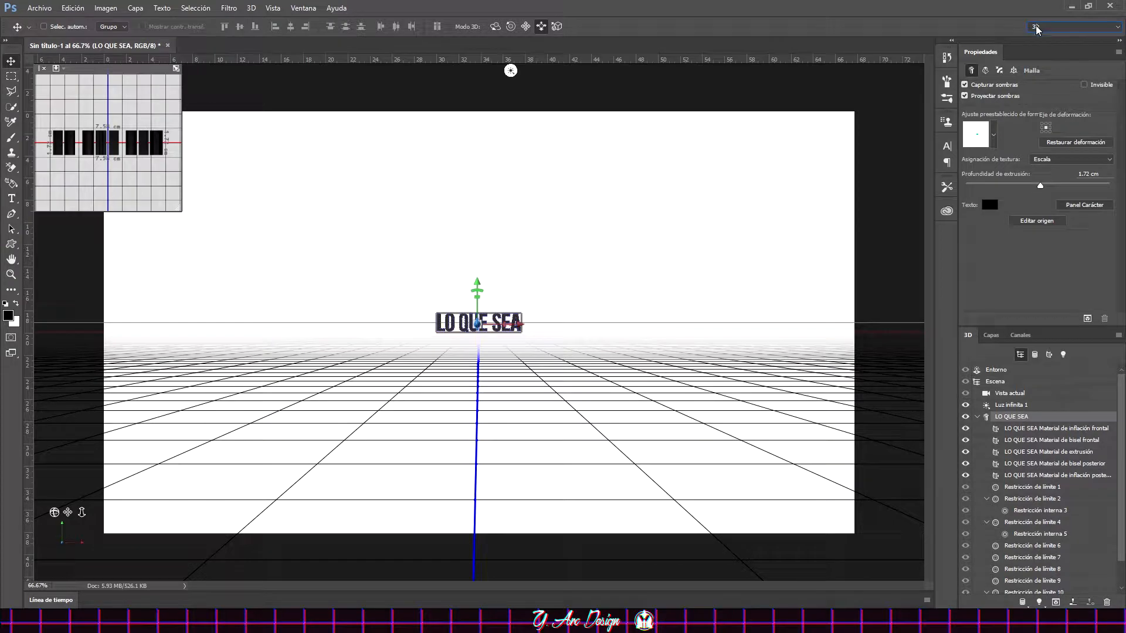
pyautogui.click(1037, 27)
pyautogui.click(1035, 43)
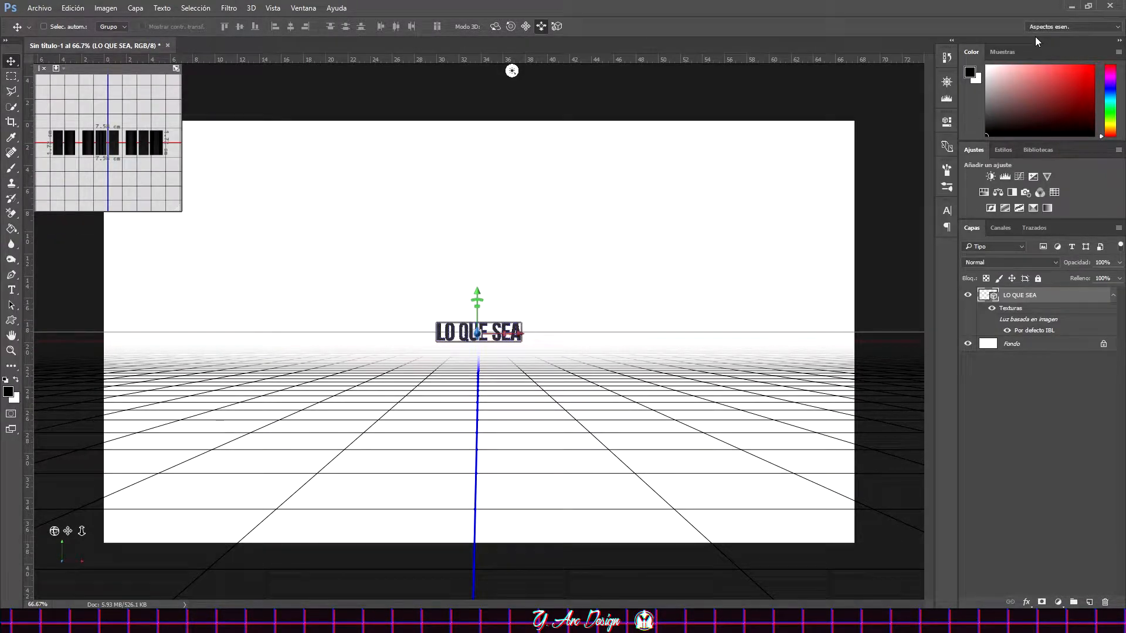
pyautogui.click(1036, 23)
pyautogui.click(1026, 41)
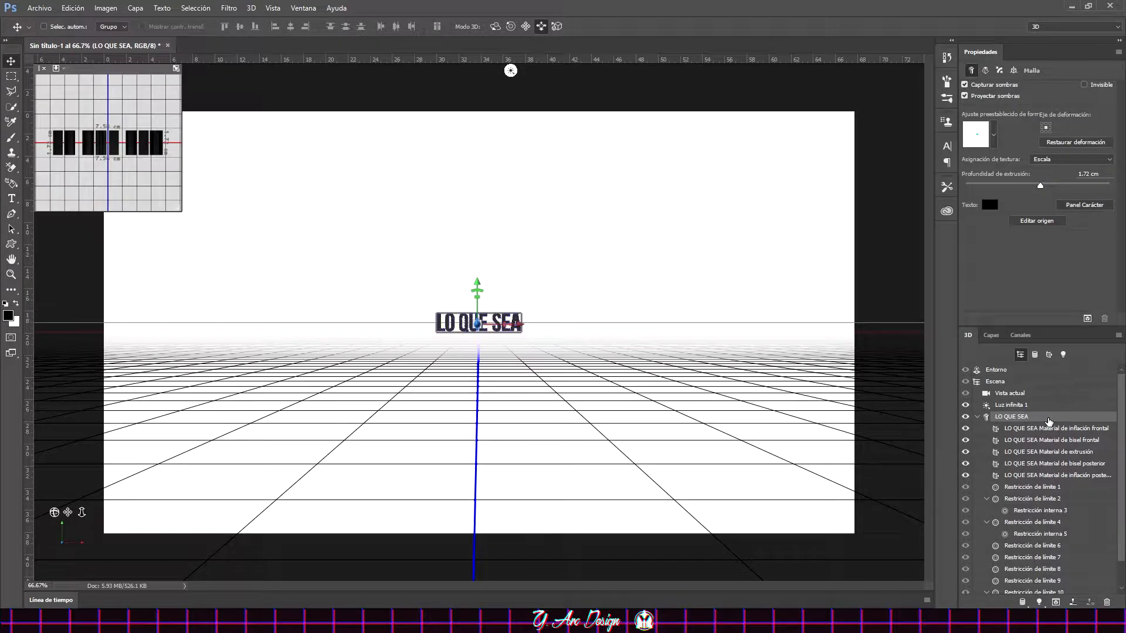
# Examine the properties of the current view, the infinite light and the LO QUE SEA mesh in the 3D scene.
pyautogui.click(1023, 394)
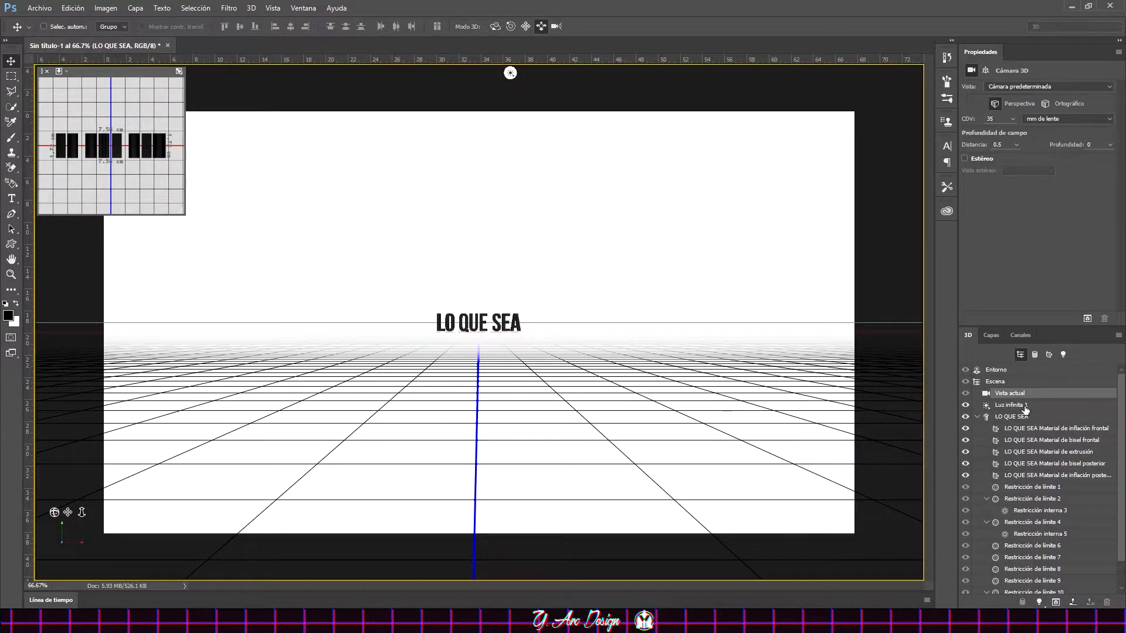
pyautogui.click(1024, 406)
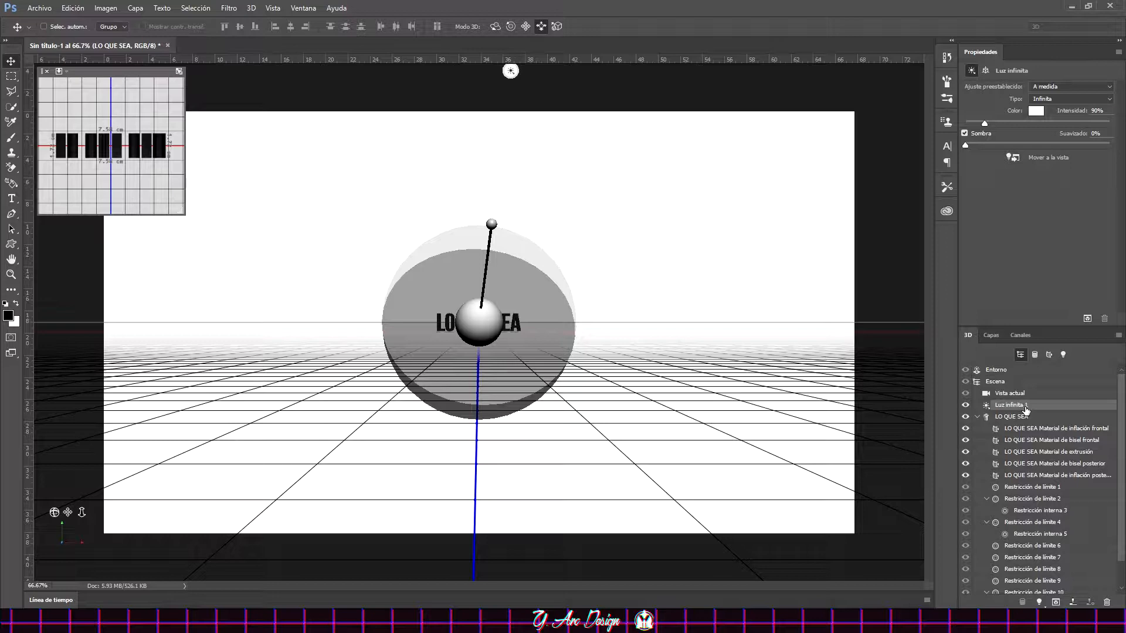
pyautogui.click(1018, 417)
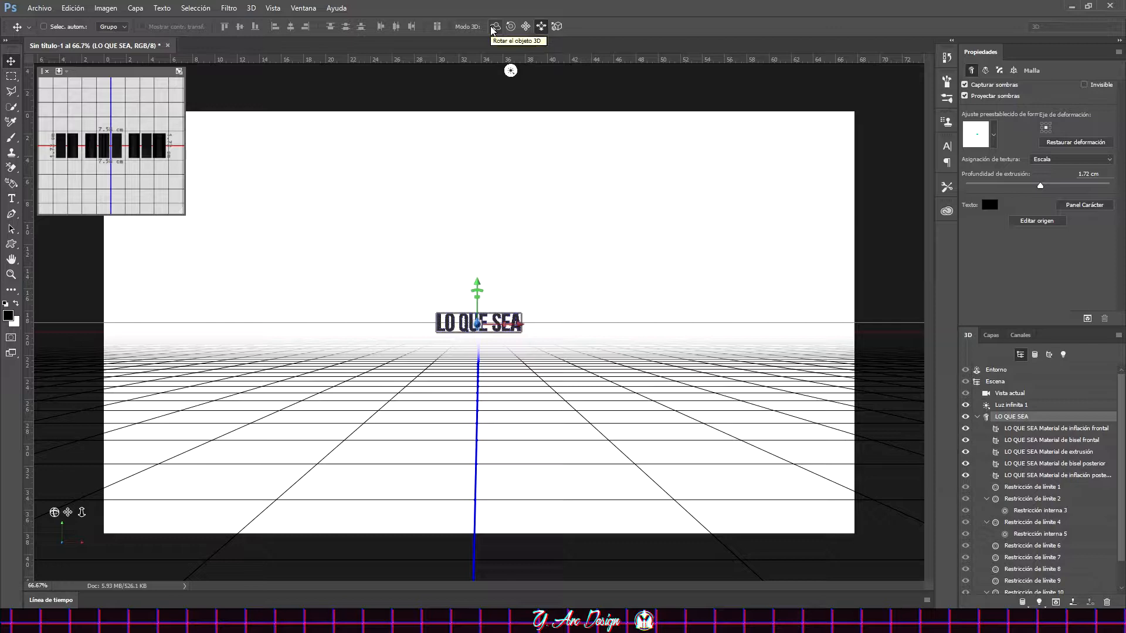
pyautogui.click(542, 29)
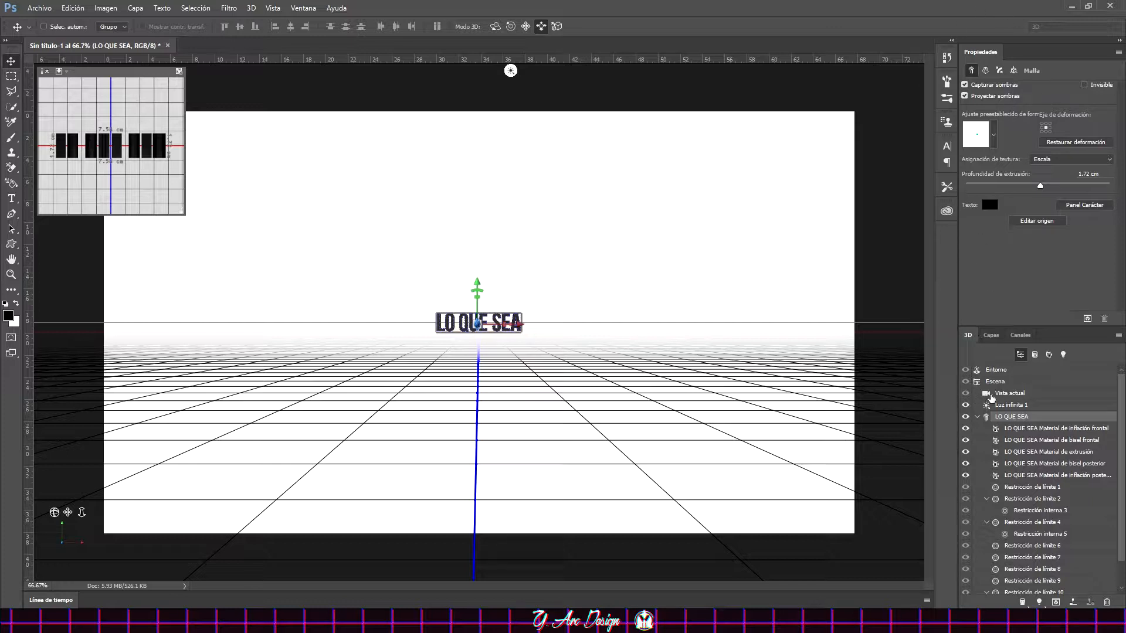
pyautogui.click(1009, 393)
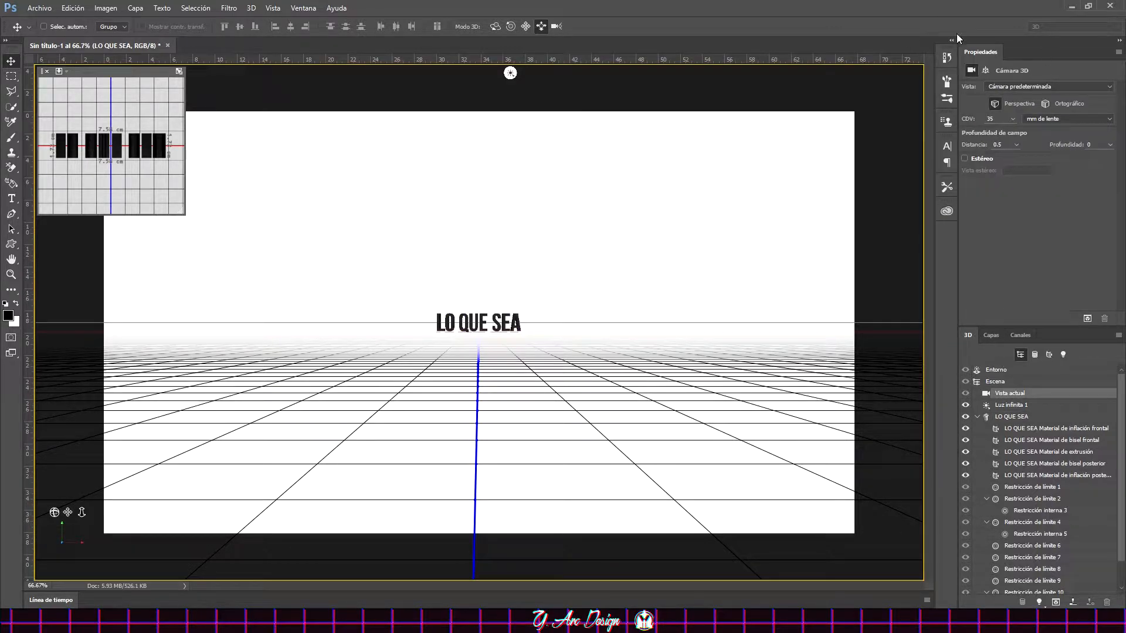
pyautogui.click(1005, 405)
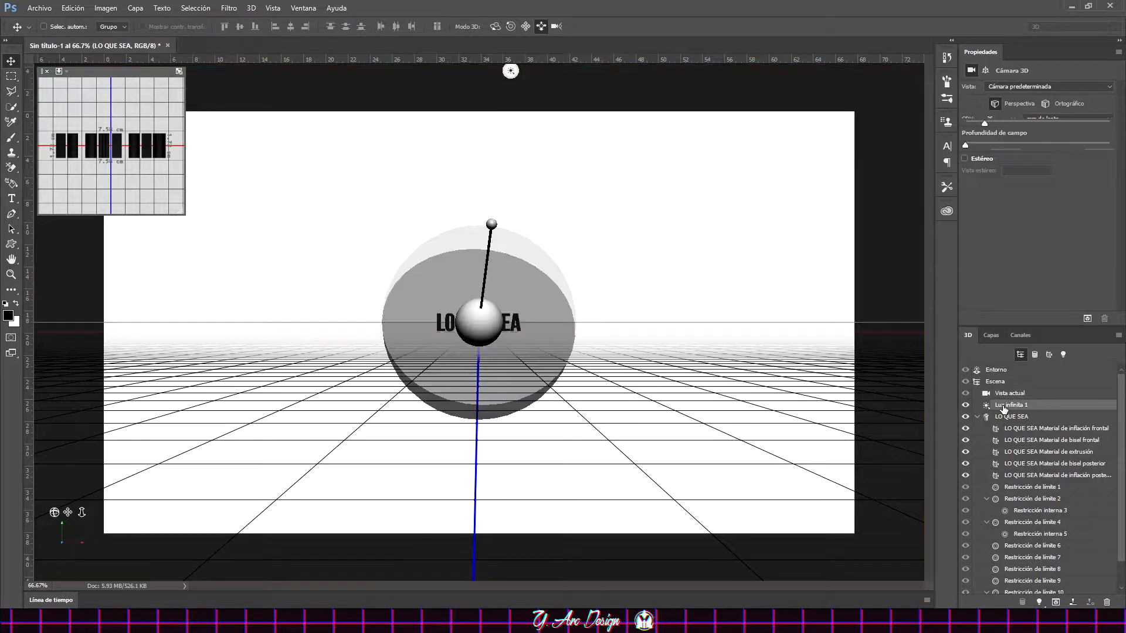
# Set the LO QUE SEA 3D text colour to bright red with R 246, G 0, B 0.
pyautogui.click(1006, 415)
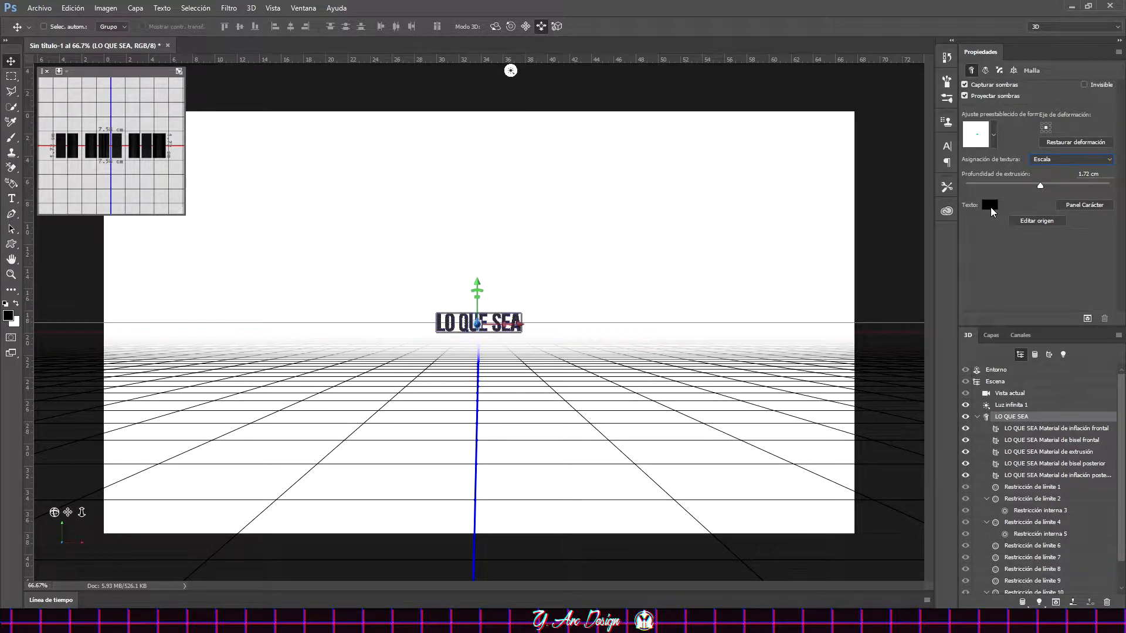
pyautogui.click(991, 206)
pyautogui.moveTo(649, 273); pyautogui.dragTo(710, 200)
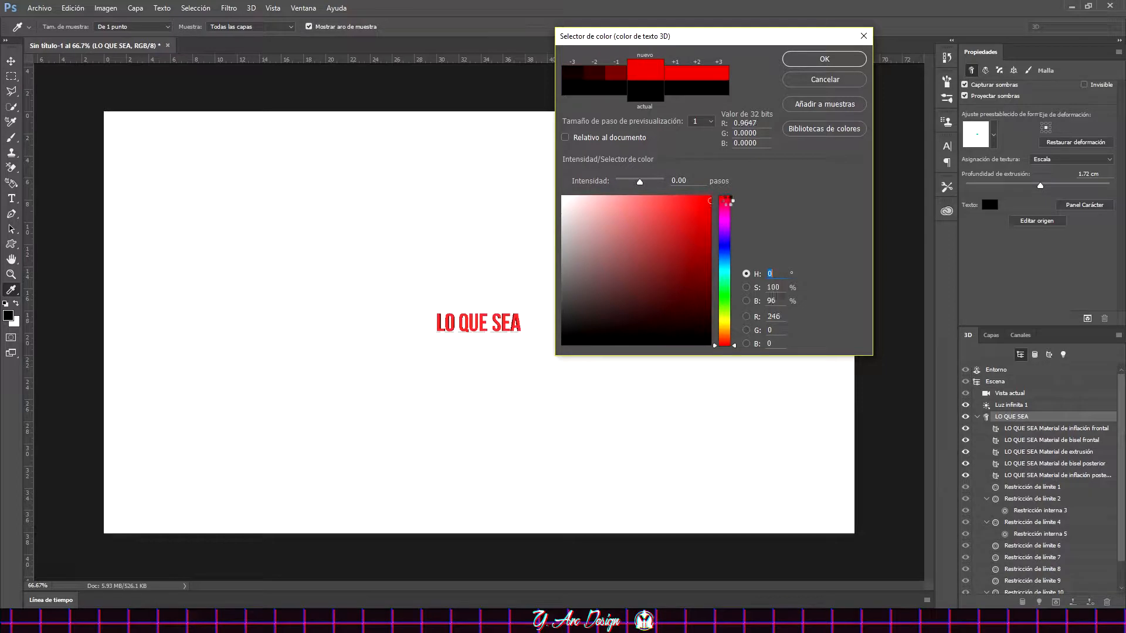
pyautogui.click(824, 59)
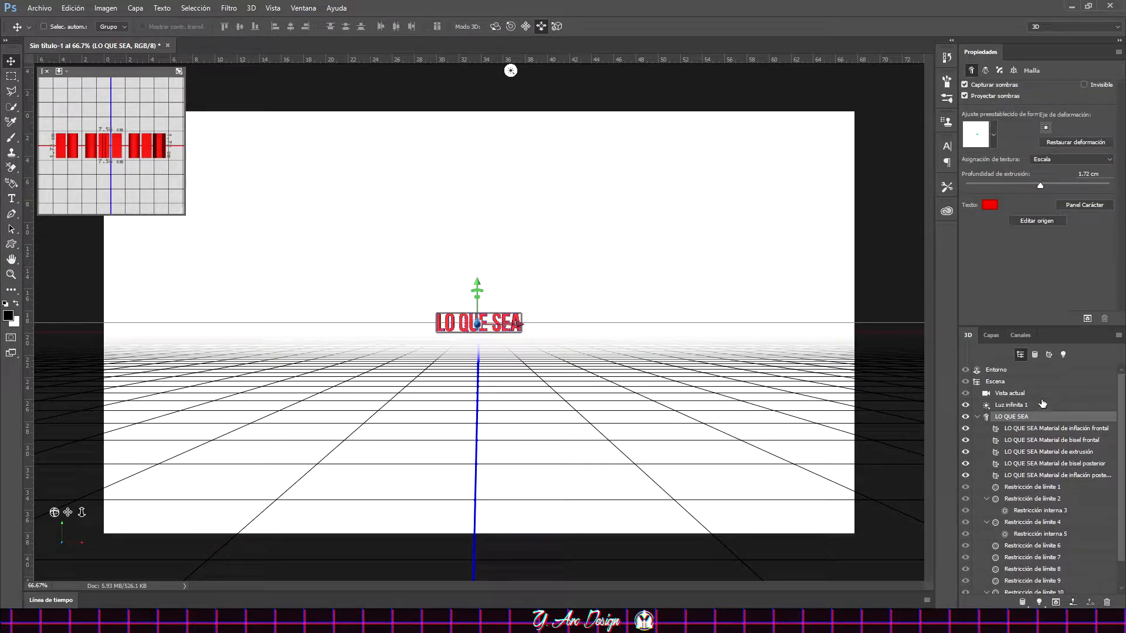
# Rotate the current view's camera to look at the 3D text obliquely from above, and select the LO QUE SEA mesh.
pyautogui.click(1020, 394)
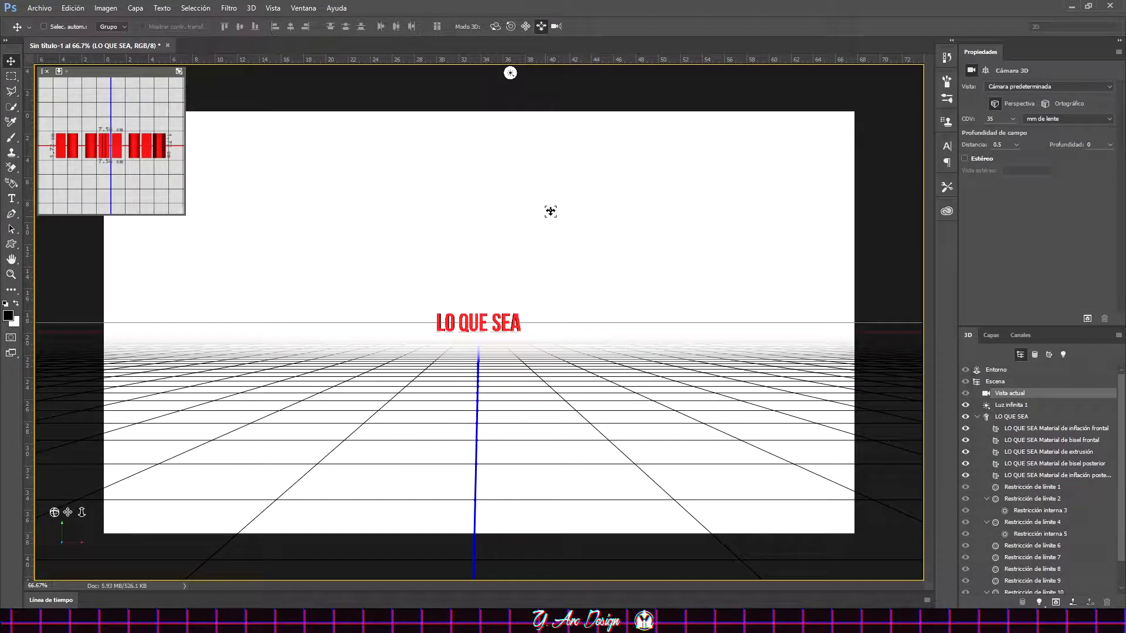
pyautogui.click(495, 26)
pyautogui.moveTo(583, 290); pyautogui.dragTo(502, 106)
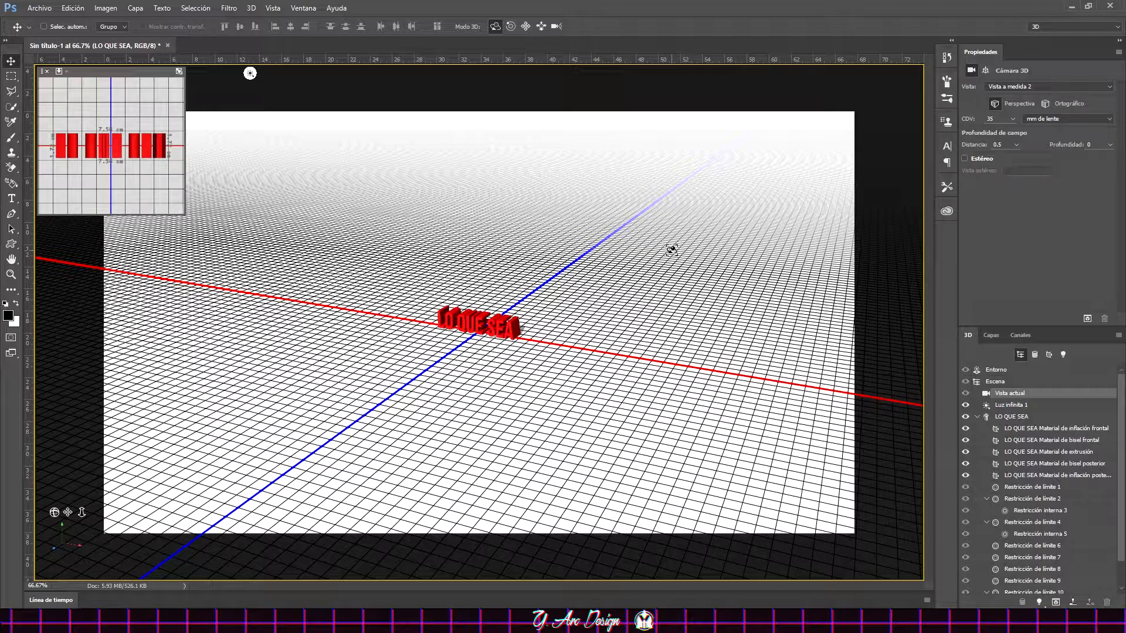
pyautogui.moveTo(666, 251)
pyautogui.mouseDown()
pyautogui.moveTo(587, 237)
pyautogui.moveTo(443, 243)
pyautogui.moveTo(666, 265)
pyautogui.moveTo(666, 246)
pyautogui.mouseUp()
pyautogui.click(1023, 418)
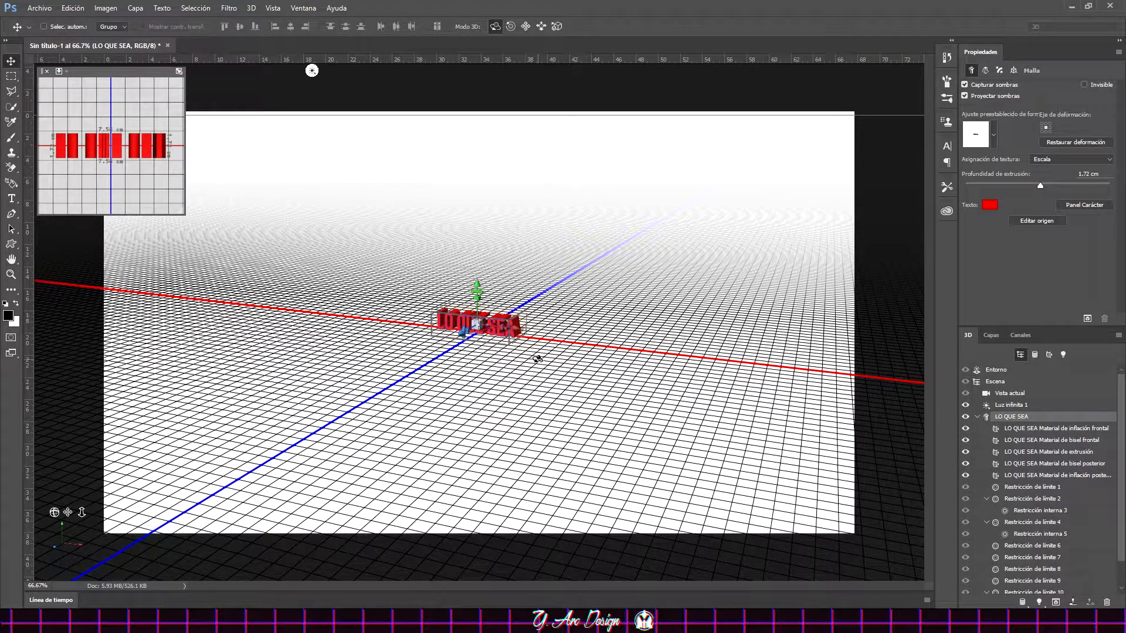
# Try redirecting infinite light 1 so it shines on the 3D text from the left side, and undo the light rotation.
pyautogui.moveTo(519, 367); pyautogui.dragTo(540, 311)
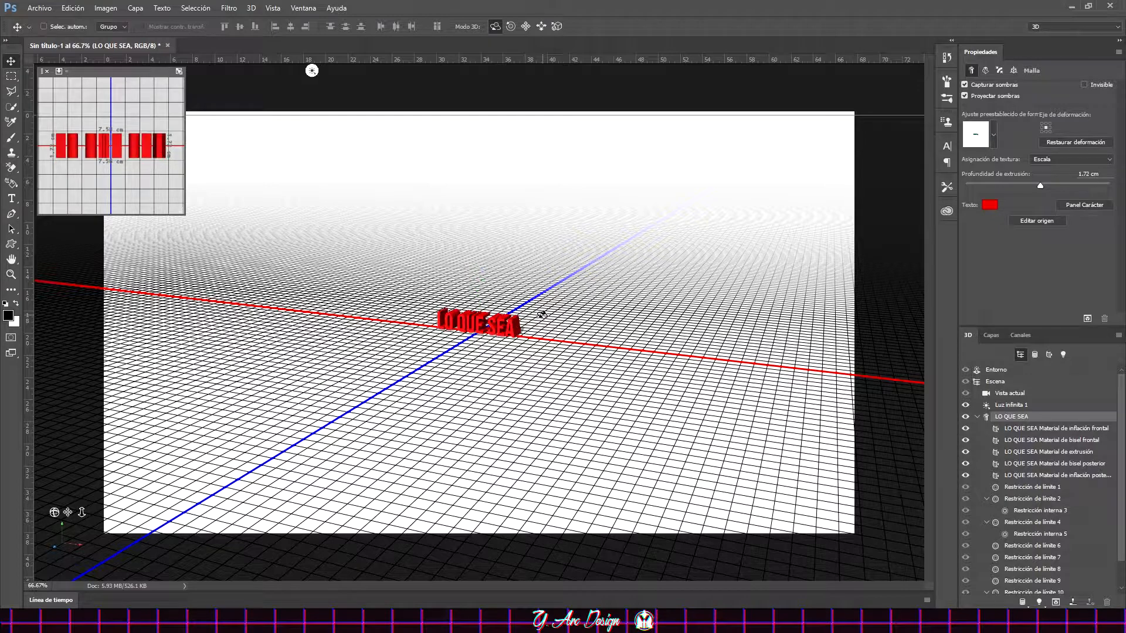
pyautogui.click(1010, 405)
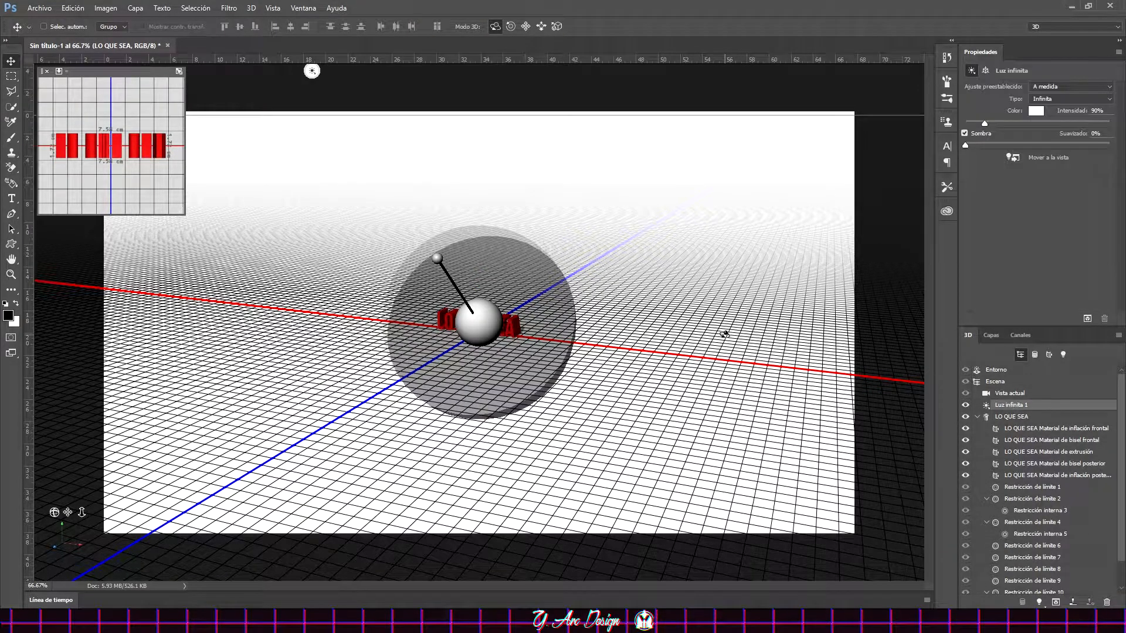
pyautogui.moveTo(604, 306)
pyautogui.mouseDown()
pyautogui.moveTo(432, 194)
pyautogui.moveTo(321, 180)
pyautogui.mouseUp()
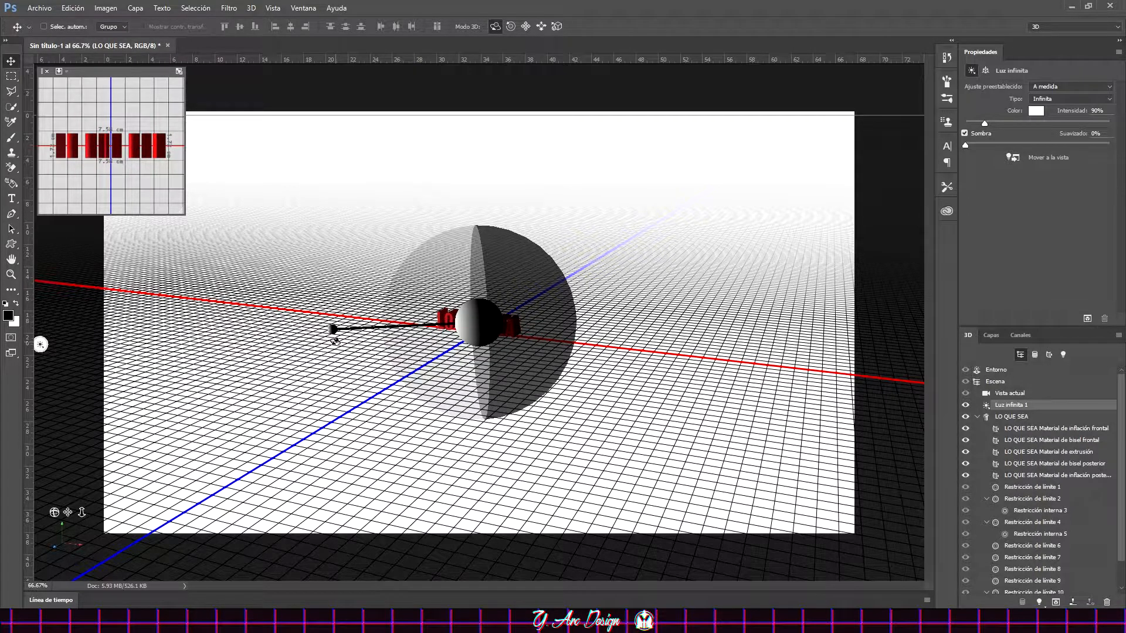
pyautogui.click(993, 414)
pyautogui.hotkey('ctrl', 'z')
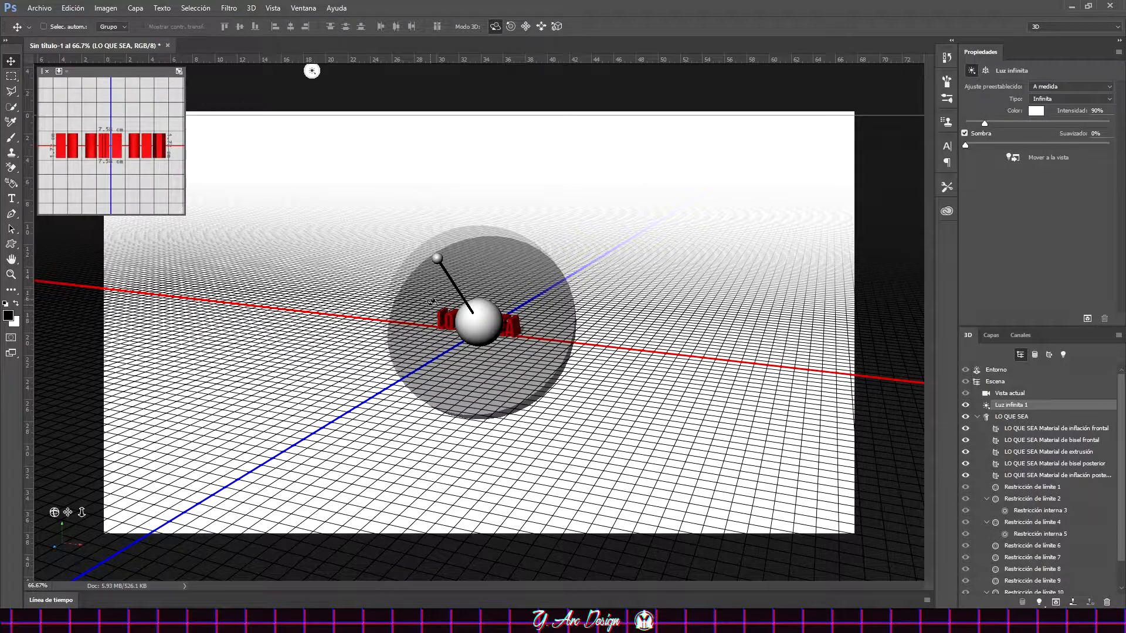
# Orbit the current view's camera slightly and slide it closer to the LO QUE SEA text.
pyautogui.click(1017, 393)
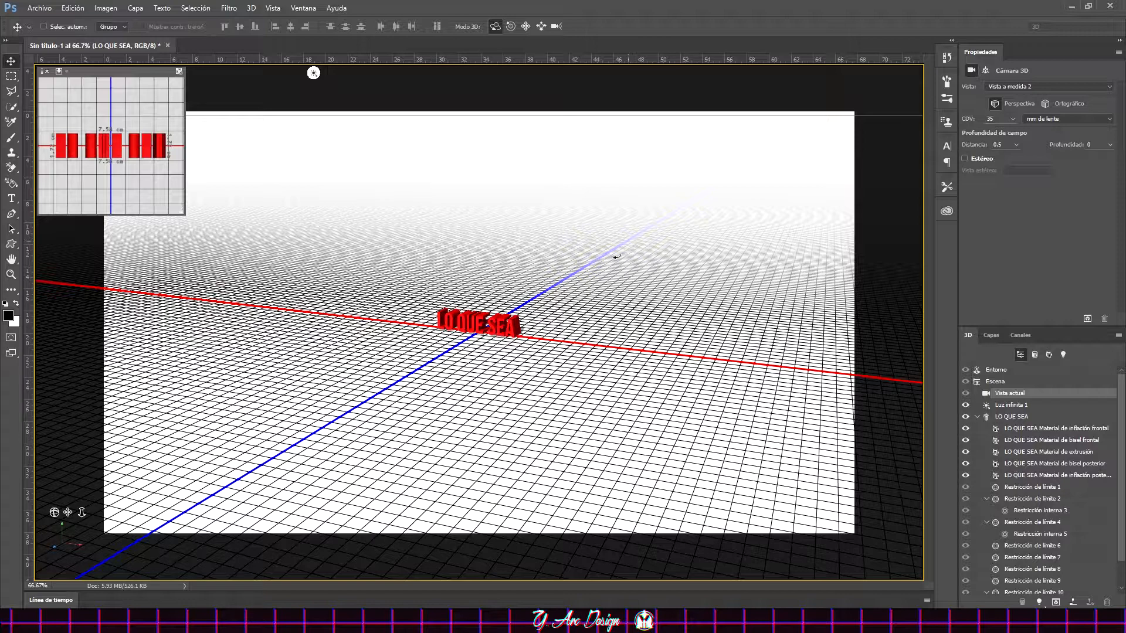
pyautogui.moveTo(547, 208); pyautogui.dragTo(530, 193)
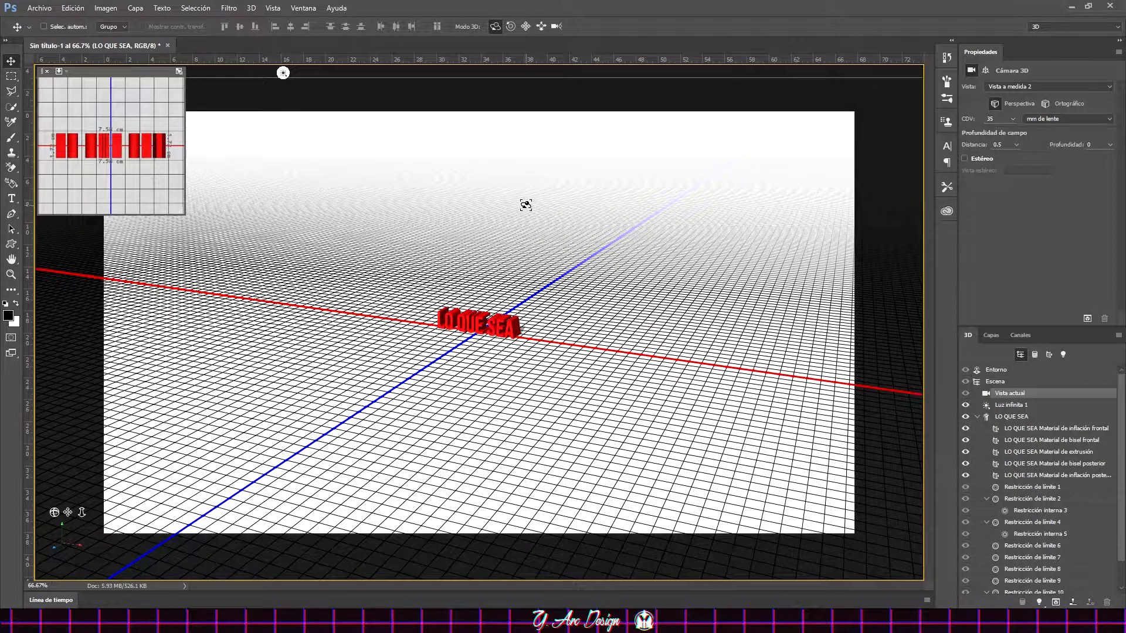
pyautogui.click(509, 321)
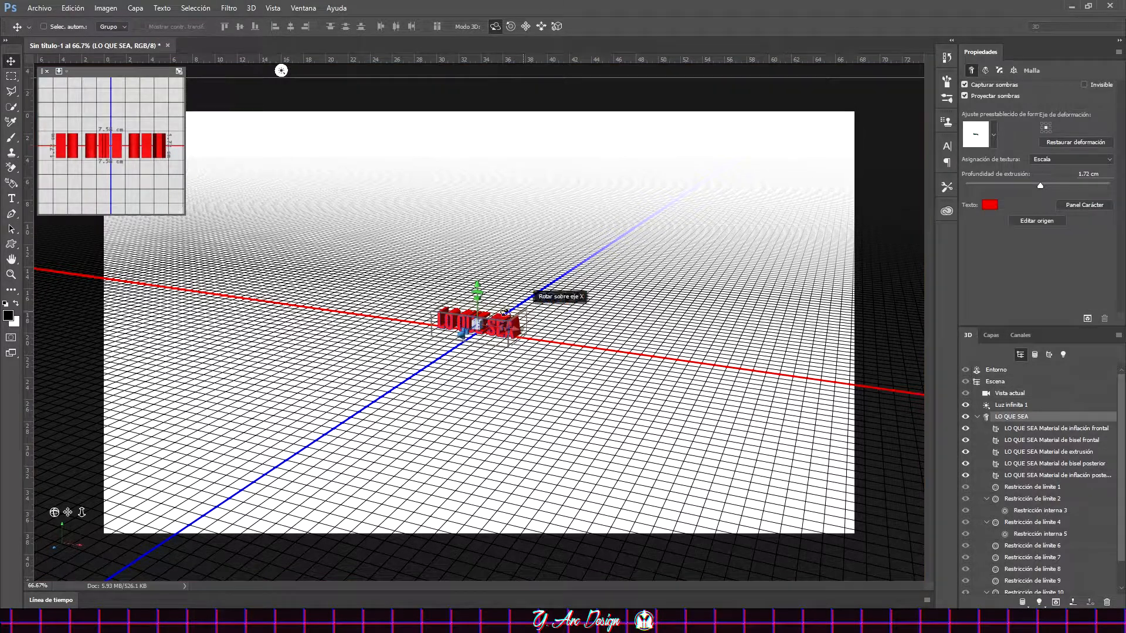
pyautogui.click(557, 27)
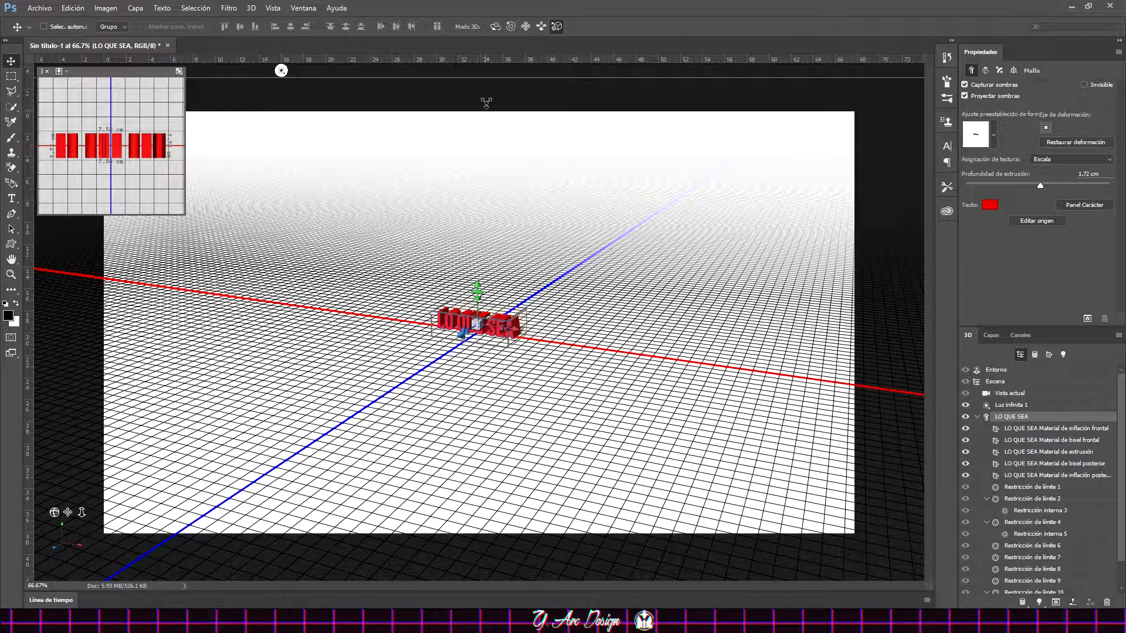
pyautogui.click(541, 26)
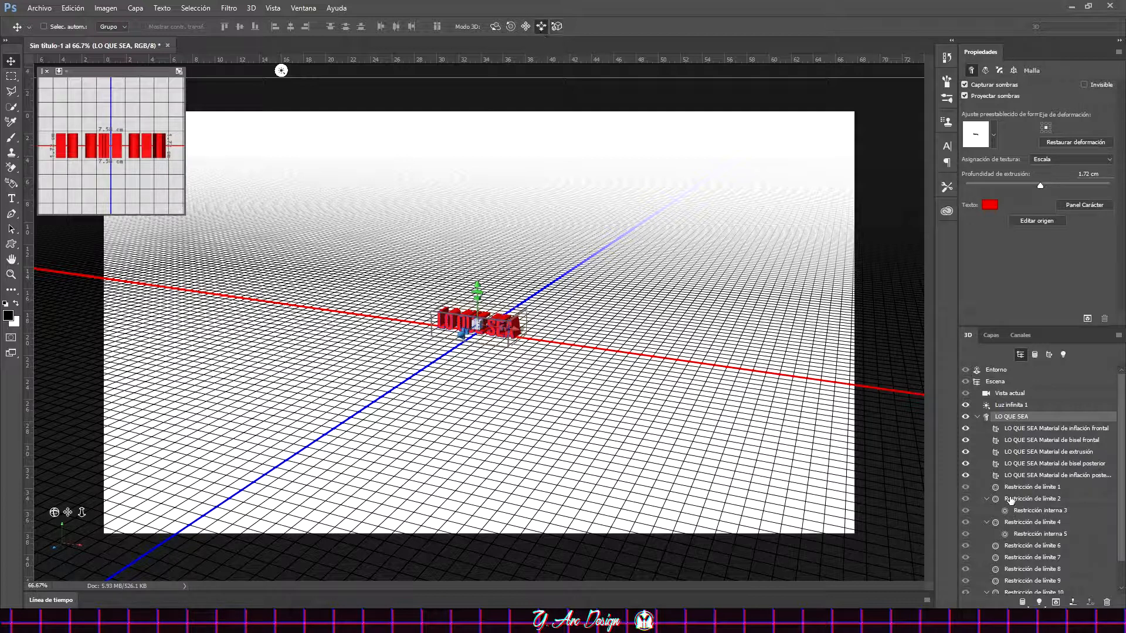
pyautogui.click(1009, 393)
pyautogui.moveTo(550, 135); pyautogui.dragTo(603, 319)
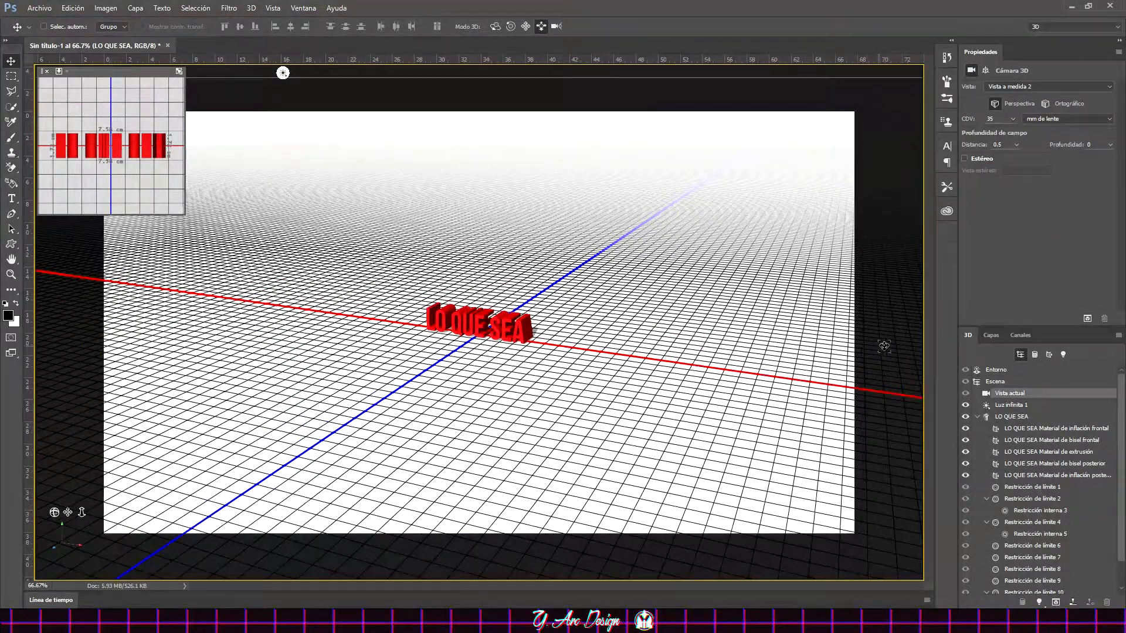
# Scale the LO QUE SEA mesh uniformly to about 25.79 cm wide, and restore its original coordinates.
pyautogui.click(1019, 417)
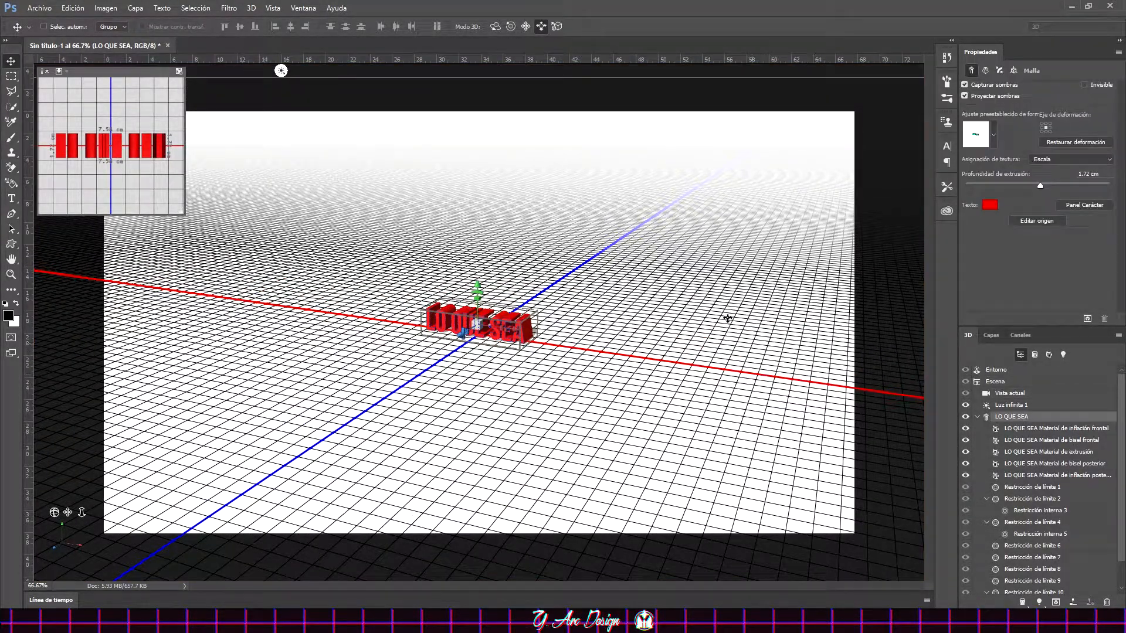
pyautogui.click(556, 26)
pyautogui.click(477, 324)
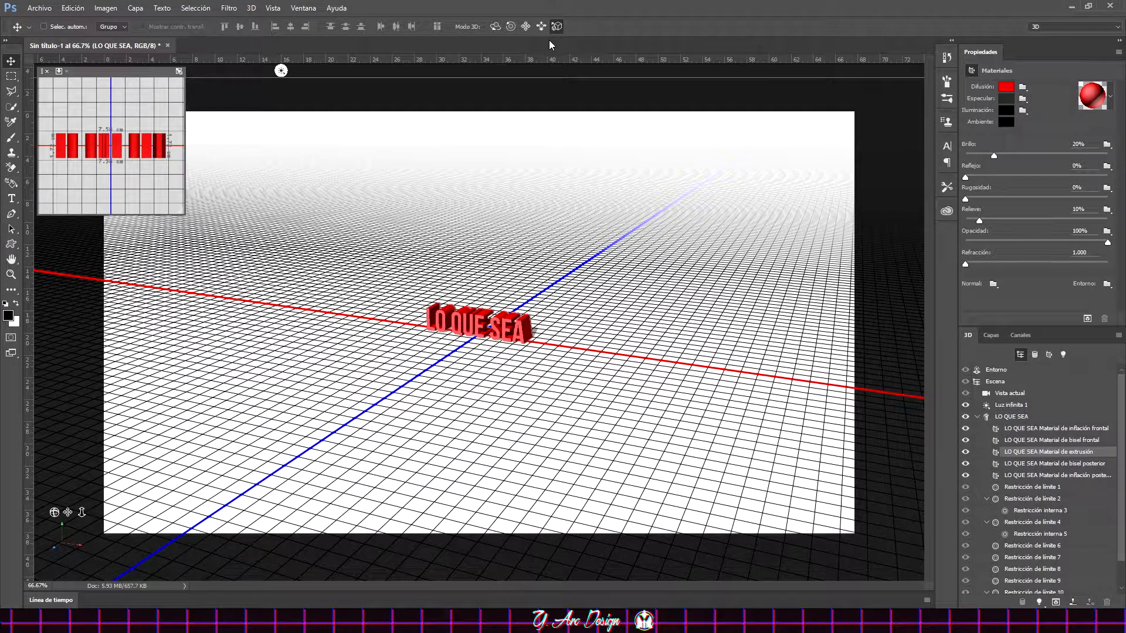
pyautogui.click(1013, 416)
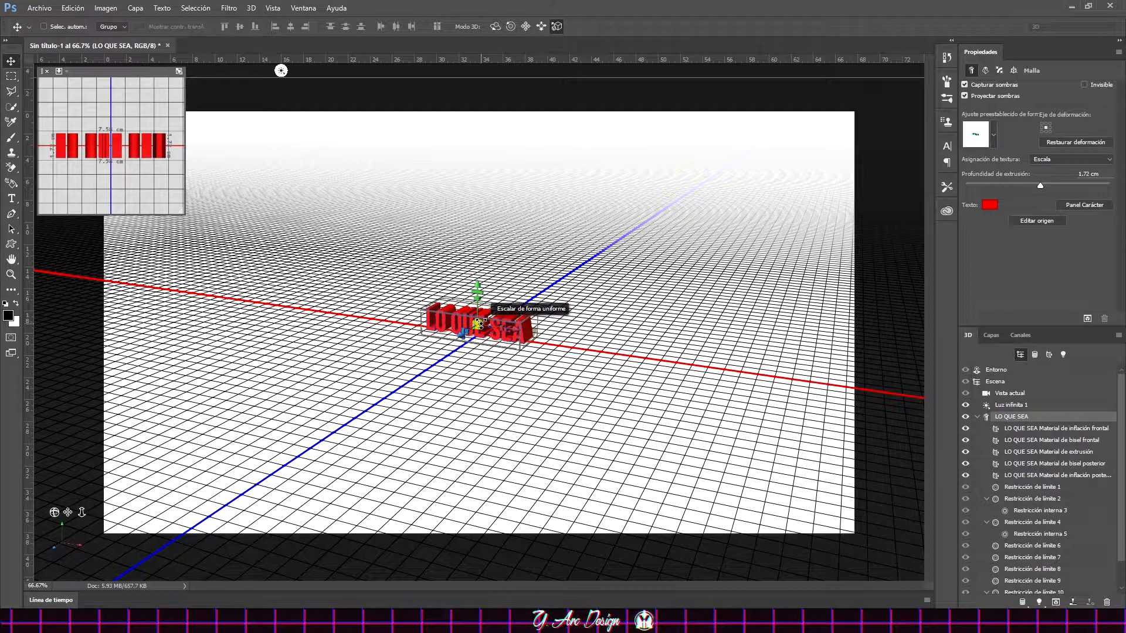
pyautogui.moveTo(478, 324); pyautogui.dragTo(778, 188)
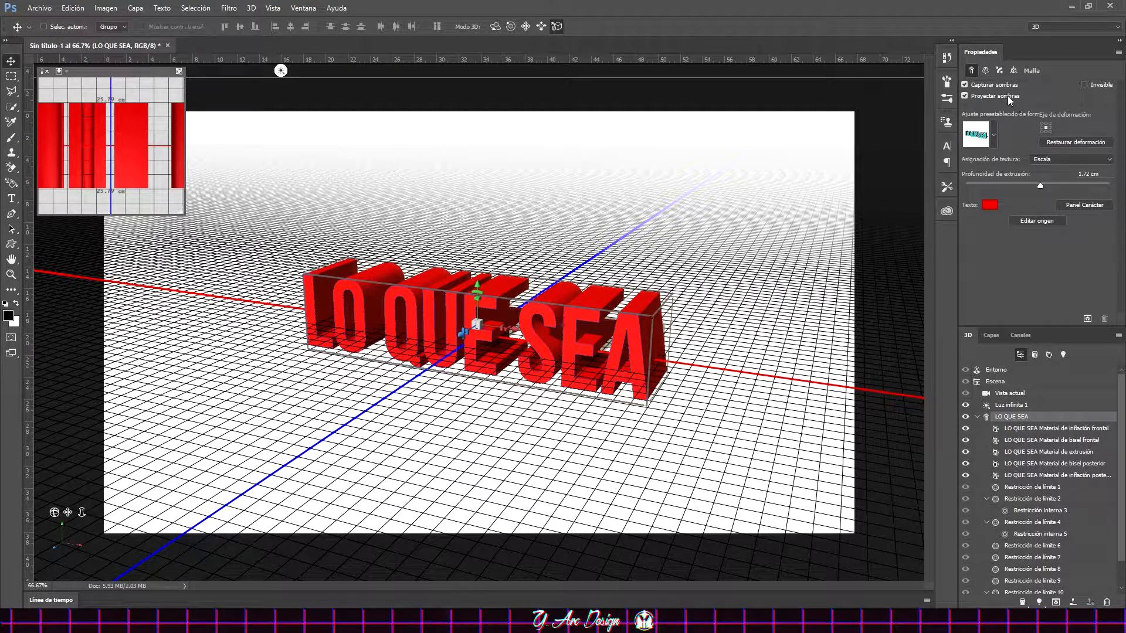
pyautogui.click(1013, 69)
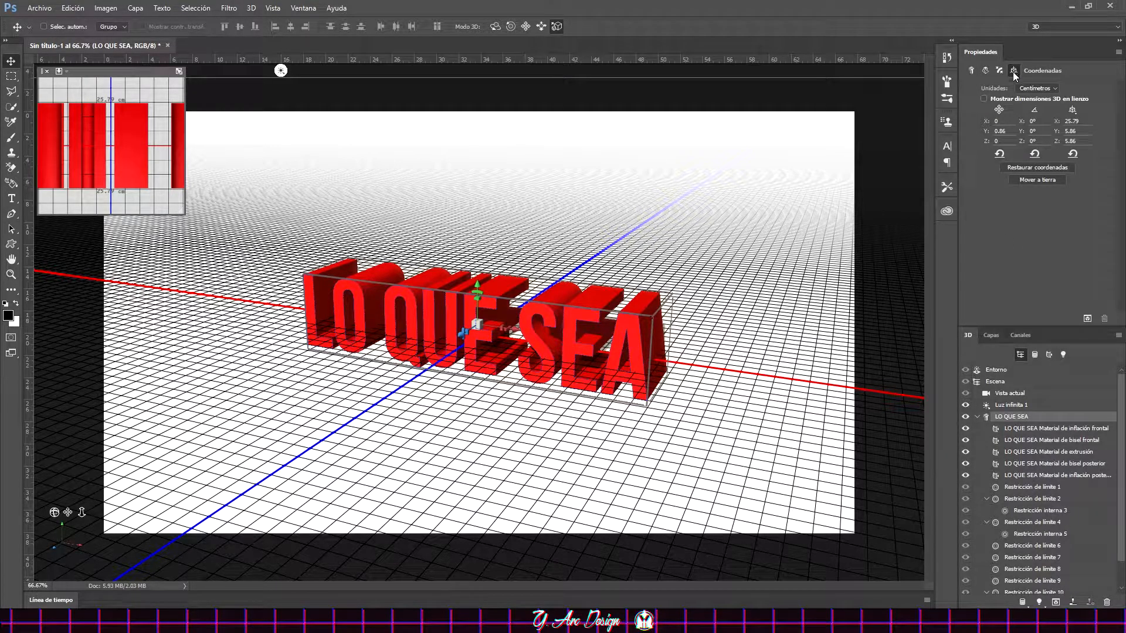
pyautogui.click(1022, 167)
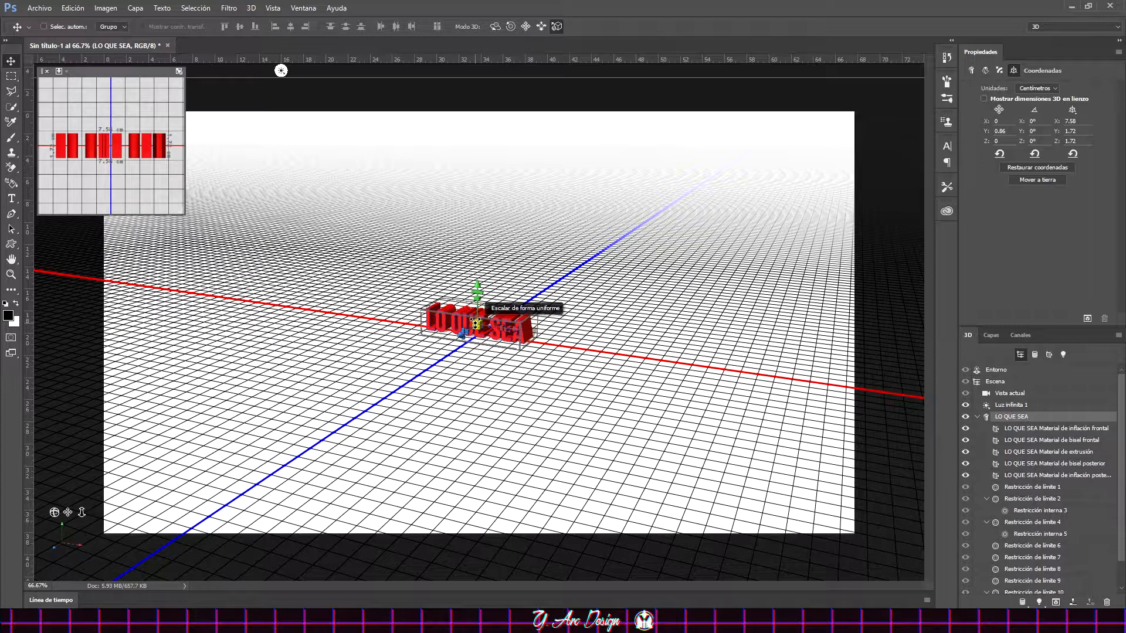
# Scale the LO QUE SEA mesh uniformly, and stretch it axis by axis to about X 58.39, Y 20.44, Z 20.4 cm.
pyautogui.moveTo(476, 323); pyautogui.dragTo(713, 195)
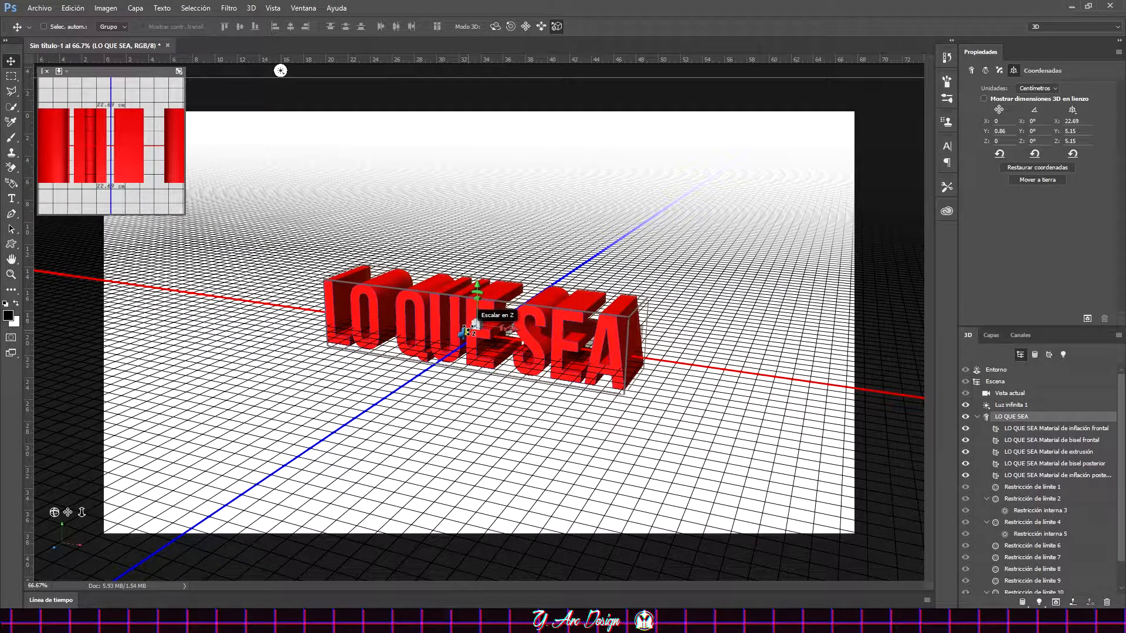
pyautogui.moveTo(467, 330); pyautogui.dragTo(388, 395)
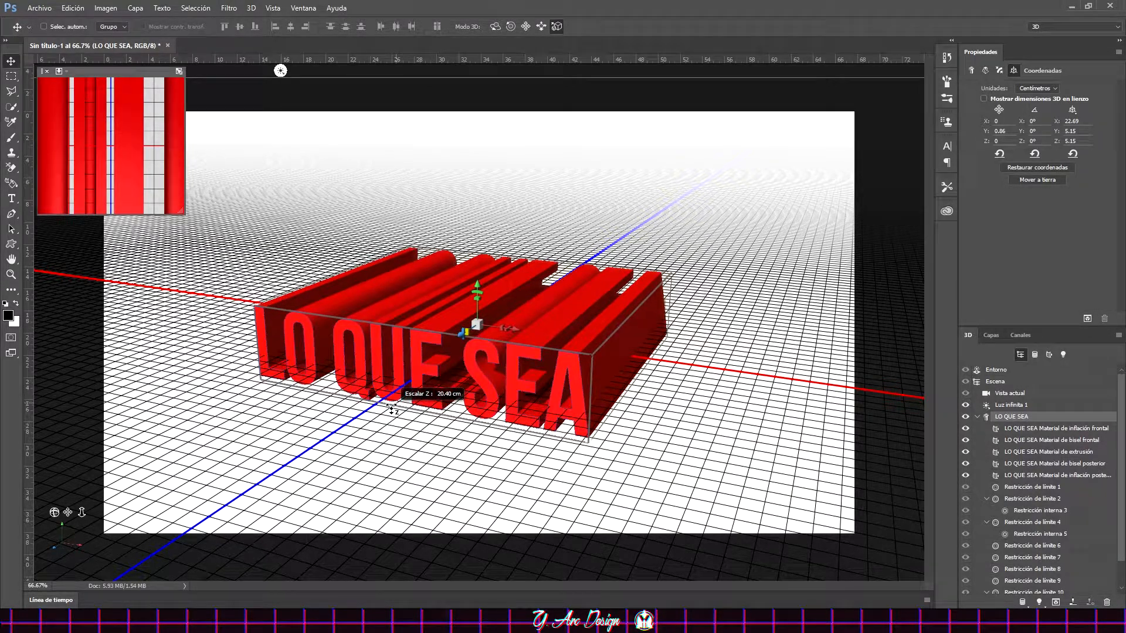
pyautogui.click(482, 267)
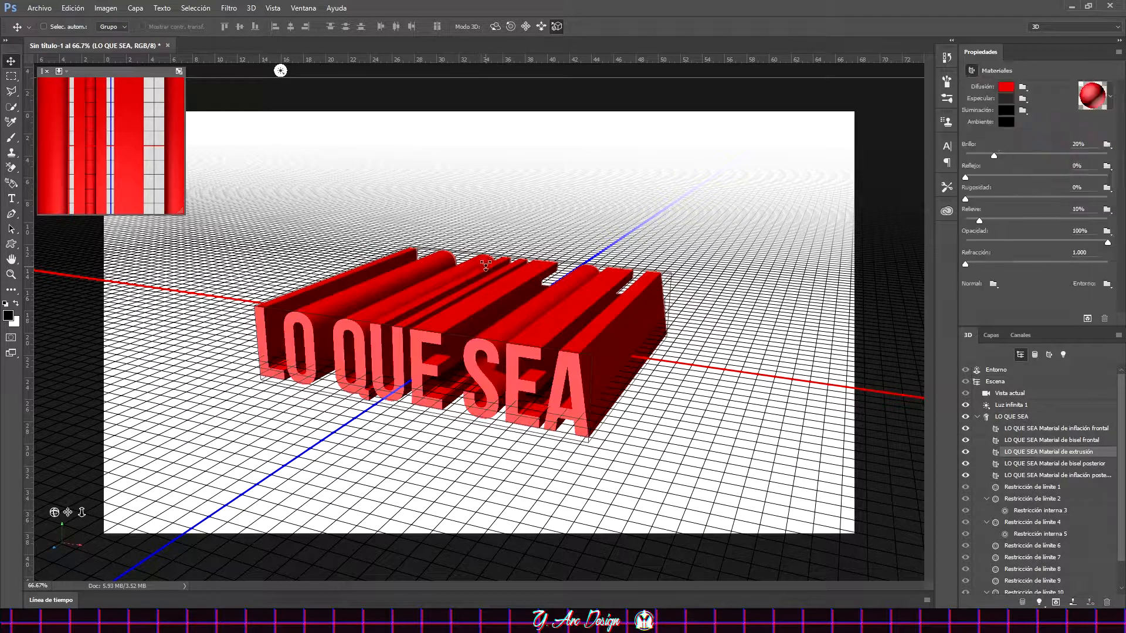
pyautogui.click(470, 296)
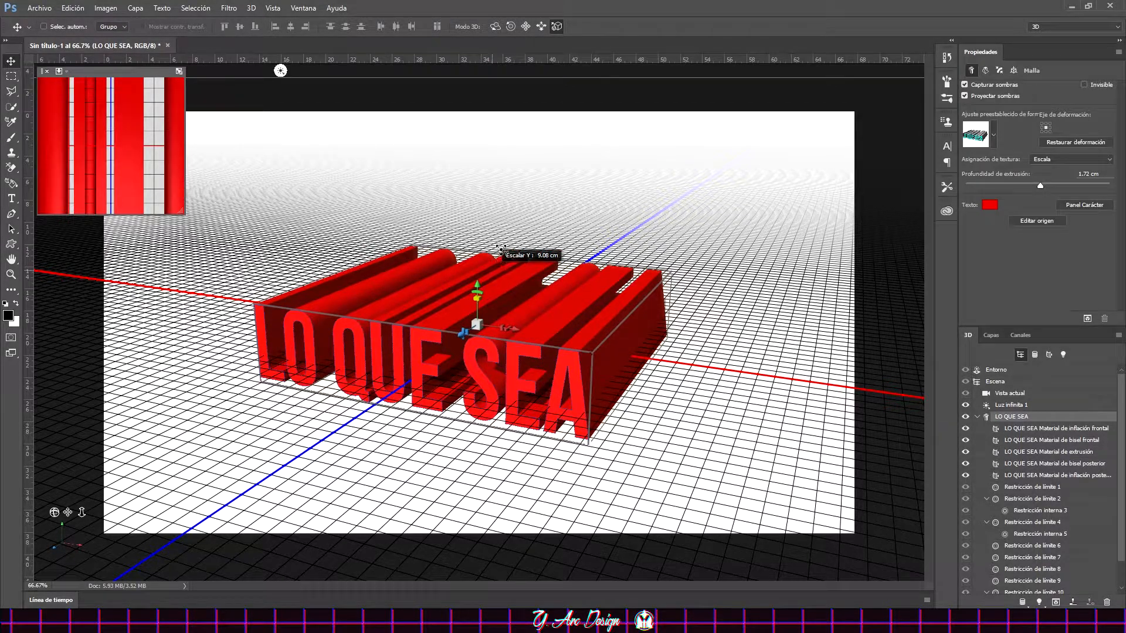
pyautogui.moveTo(500, 249); pyautogui.dragTo(521, 189)
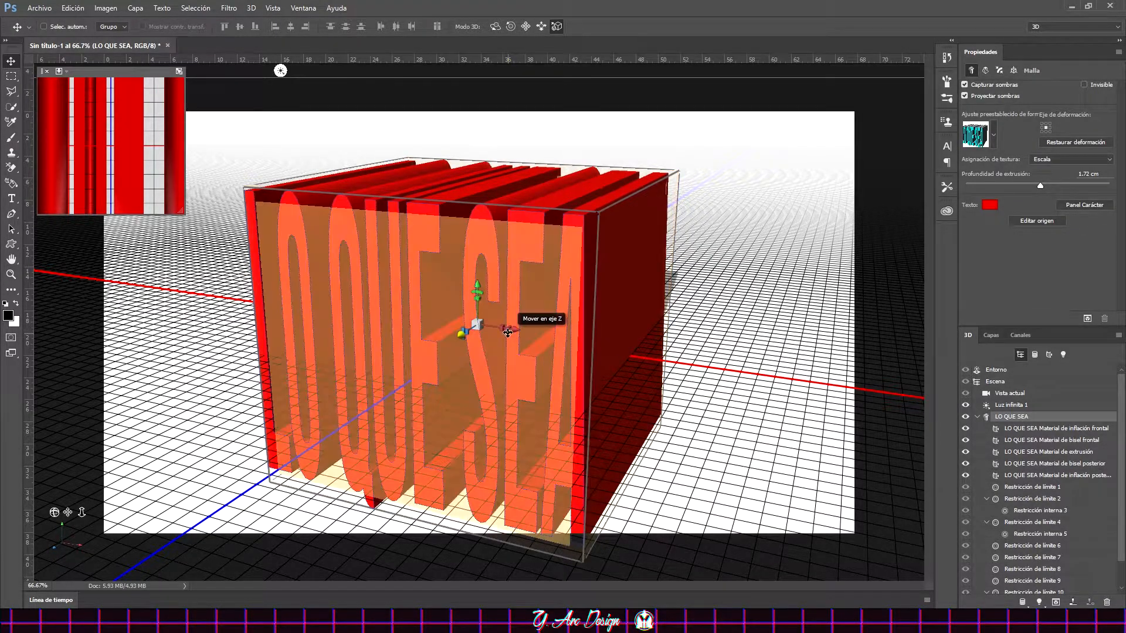
pyautogui.moveTo(508, 332); pyautogui.dragTo(753, 352)
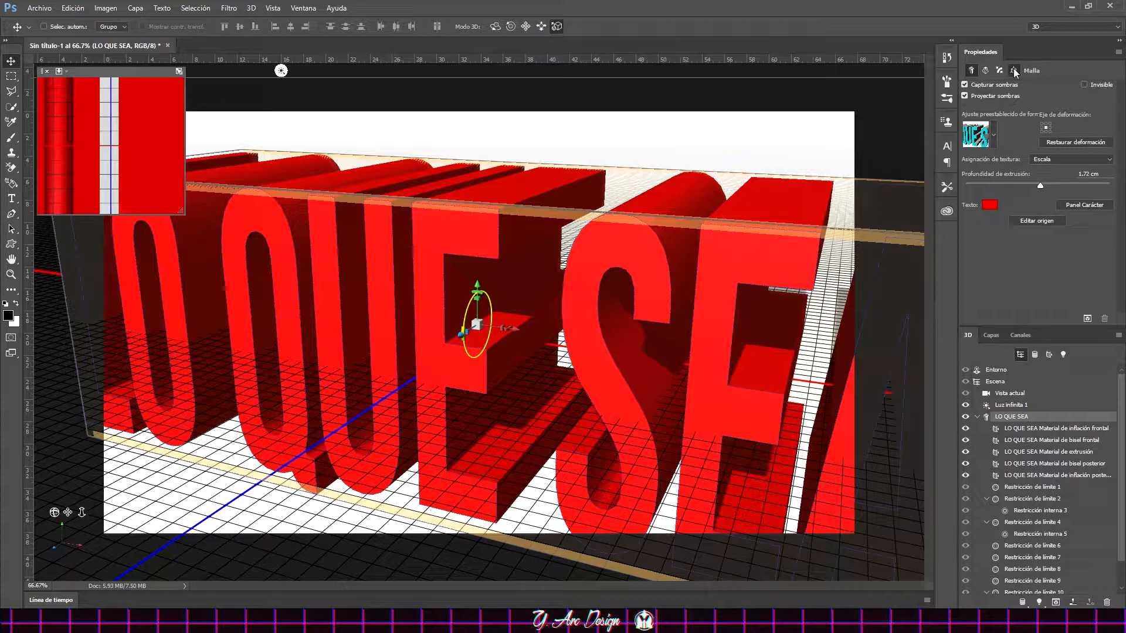
# Restore the stretched LO QUE SEA mesh's coordinates and move it to the ground plane.
pyautogui.click(1013, 70)
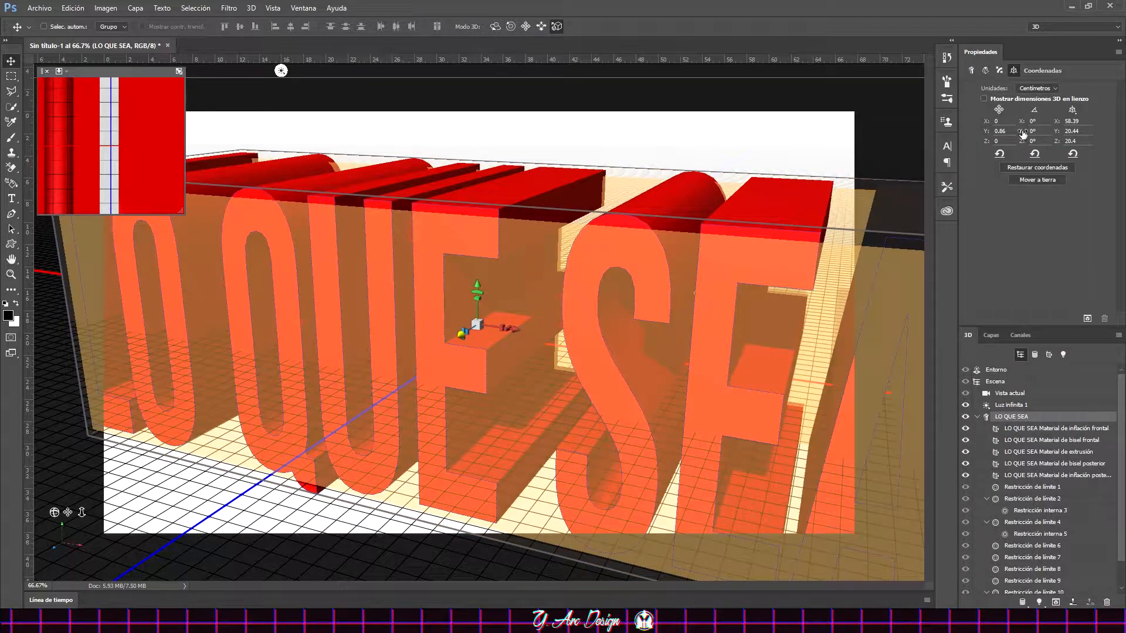
pyautogui.click(1019, 169)
pyautogui.click(1029, 181)
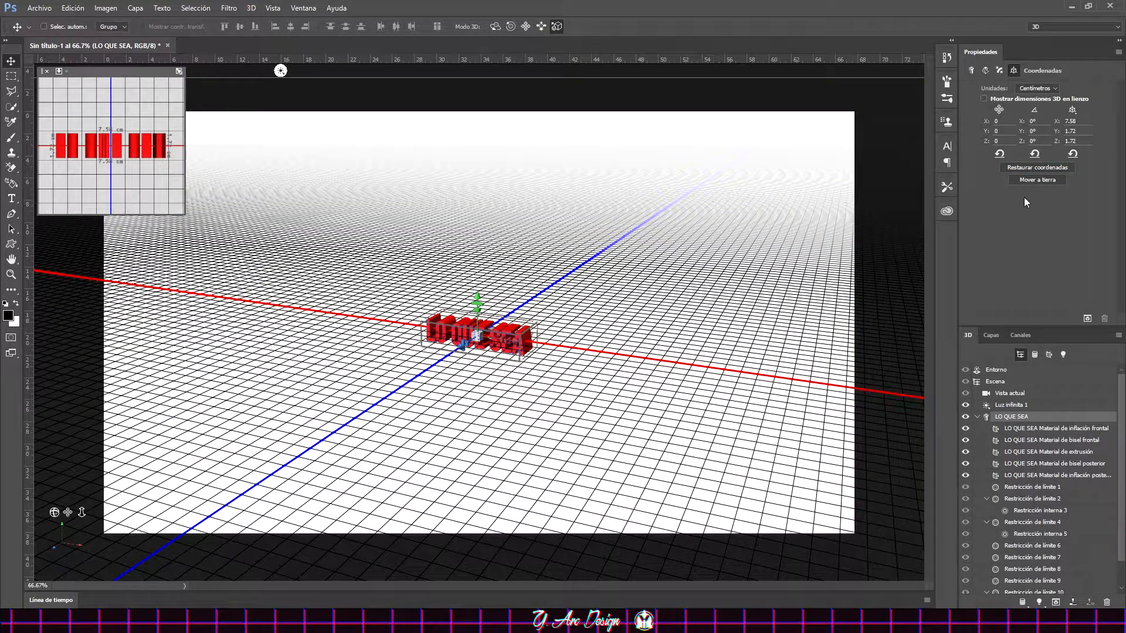
# Scale the LO QUE SEA mesh uniformly to about 21.17 cm wide and rotate it to about X 27°, Y 23.3°, Z -29°.
pyautogui.moveTo(598, 516); pyautogui.dragTo(601, 451)
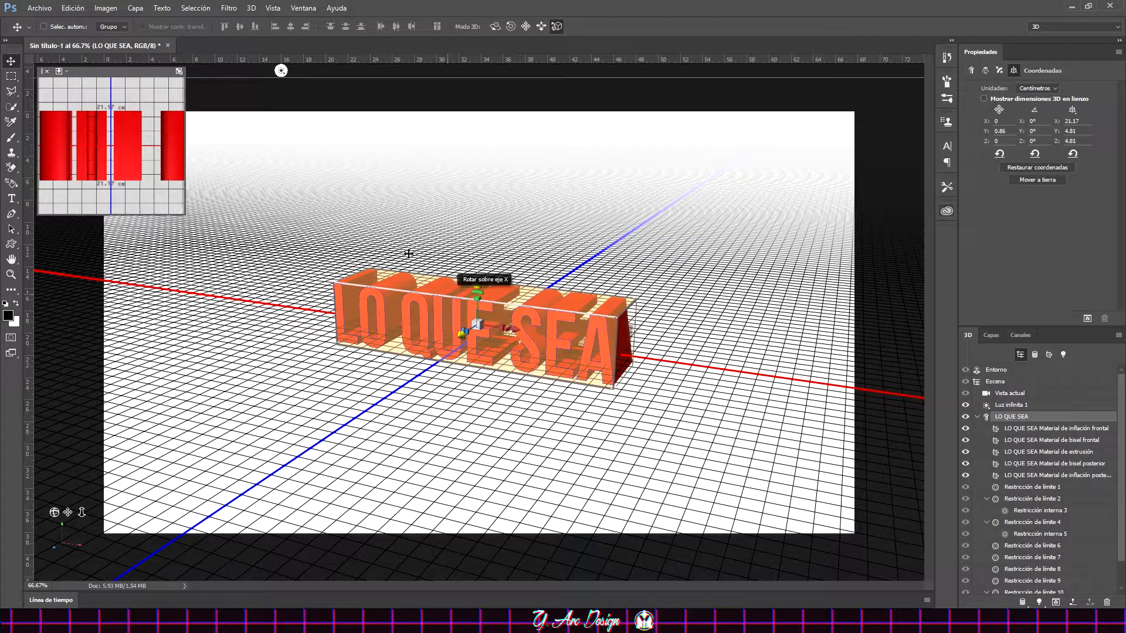
pyautogui.click(511, 26)
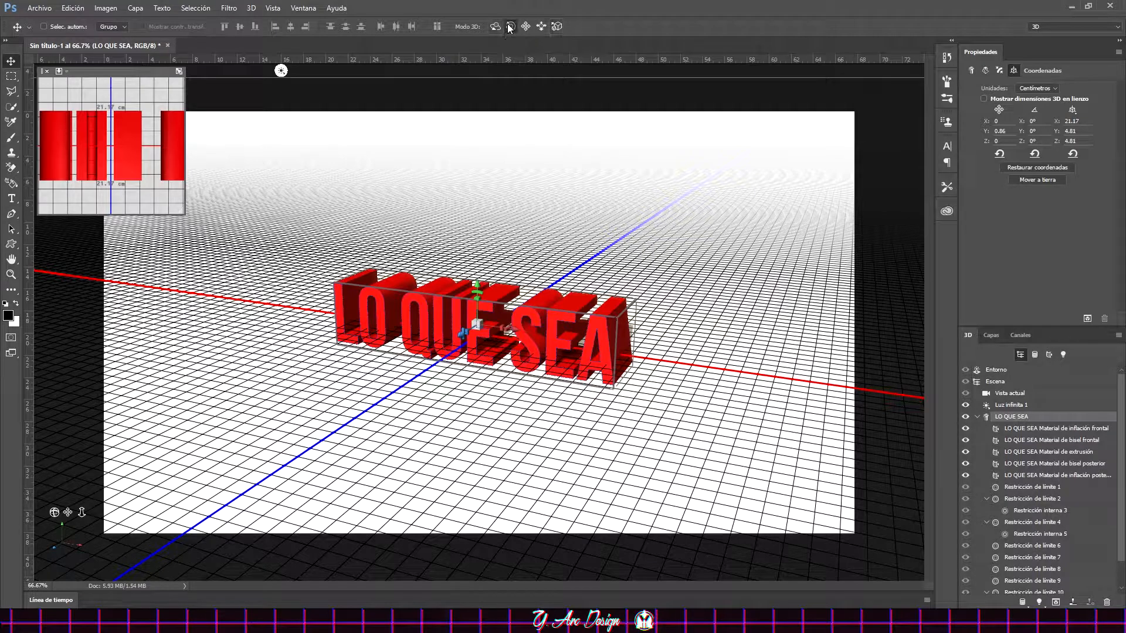
pyautogui.moveTo(463, 242); pyautogui.dragTo(344, 245)
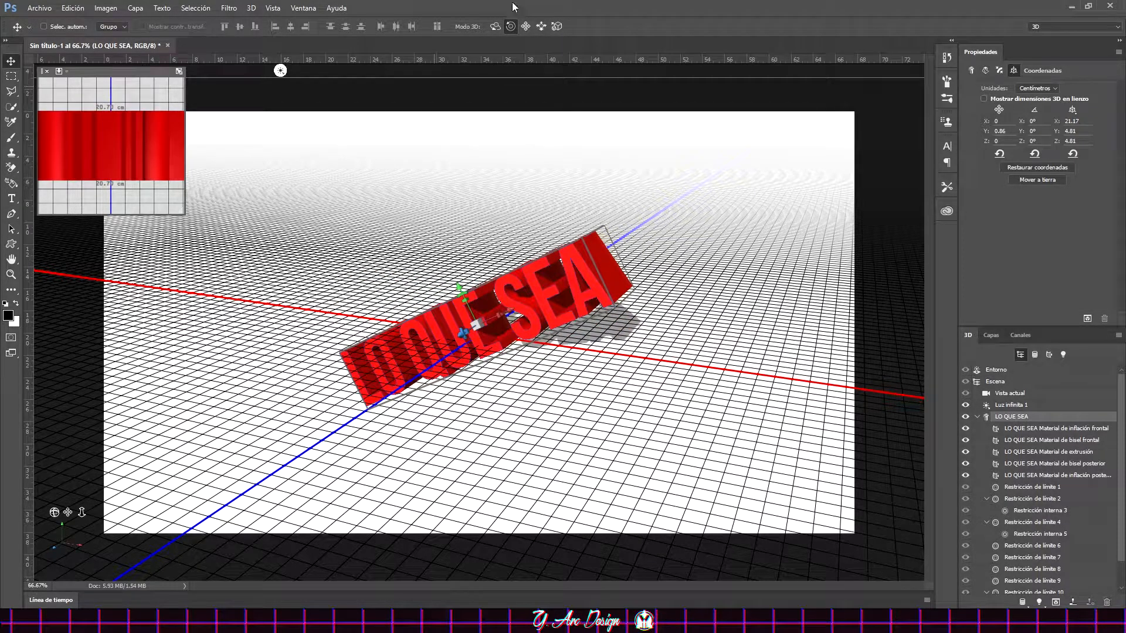
pyautogui.click(495, 27)
pyautogui.moveTo(630, 390); pyautogui.dragTo(693, 334)
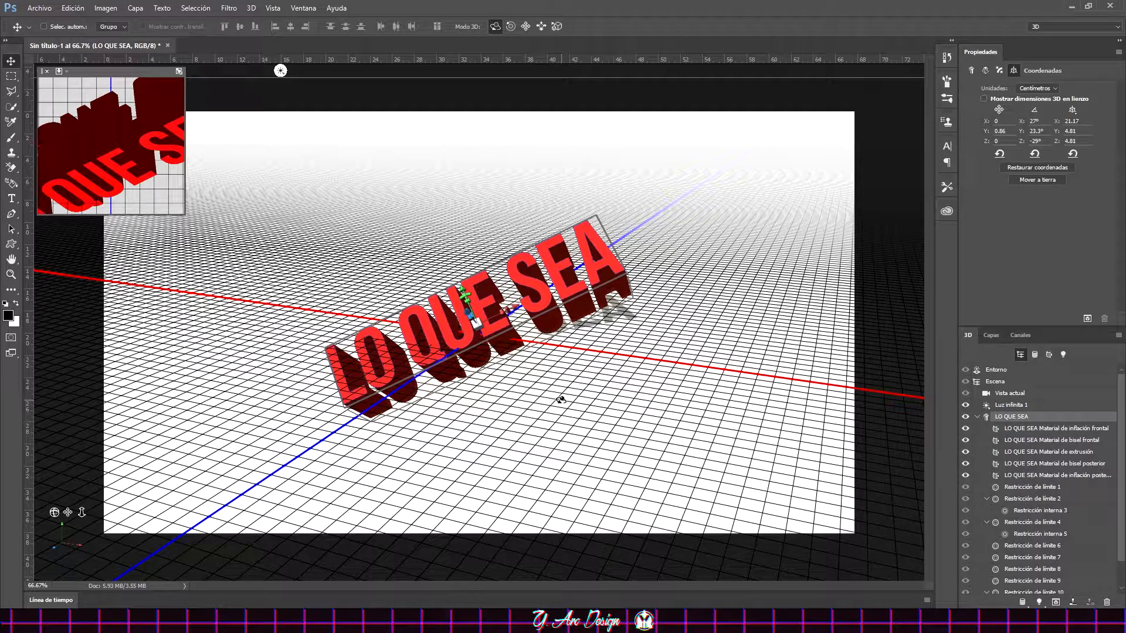
# Orbit the current view's camera to about X 1.8° and Y 6.2°, and restore the LO QUE SEA mesh's coordinates.
pyautogui.click(1008, 393)
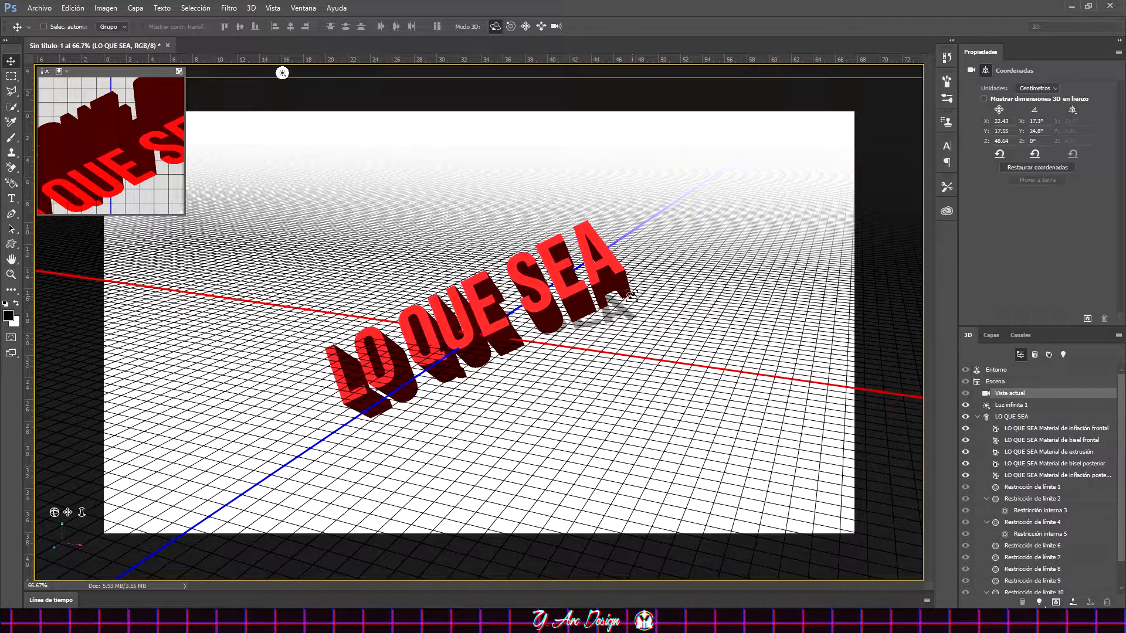
pyautogui.moveTo(645, 402)
pyautogui.mouseDown()
pyautogui.moveTo(746, 362)
pyautogui.moveTo(660, 395)
pyautogui.mouseUp()
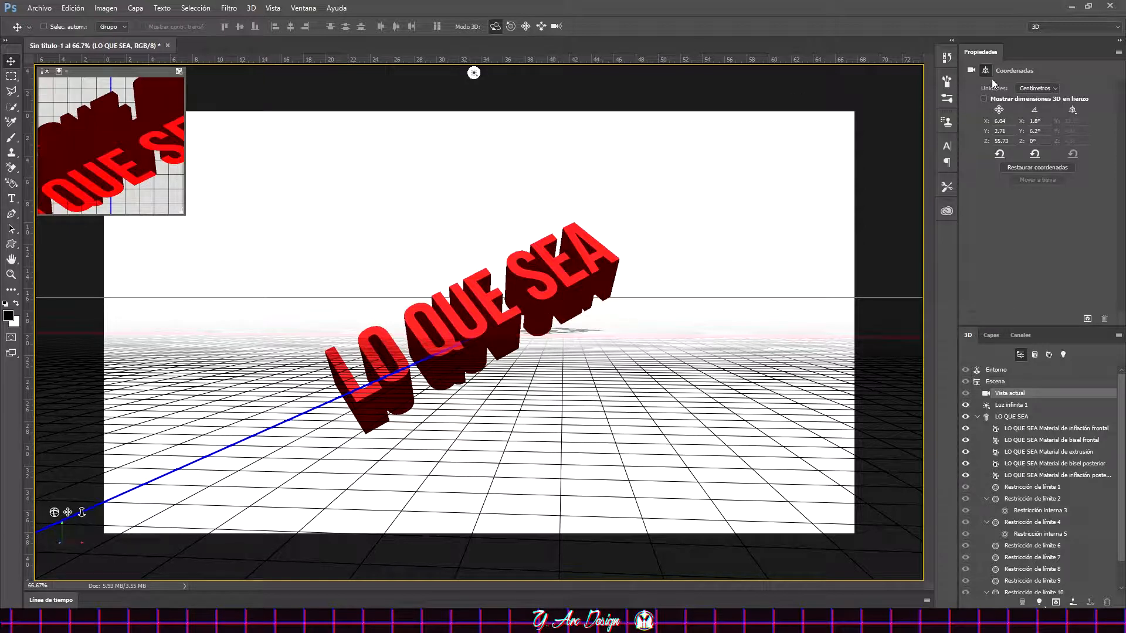
pyautogui.click(1014, 417)
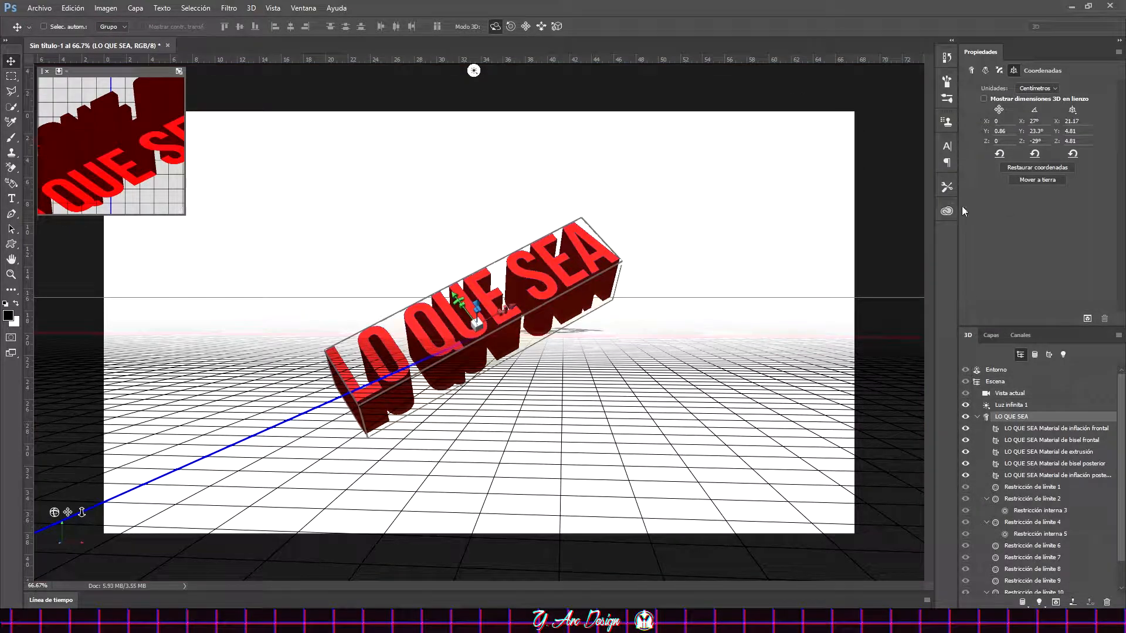
pyautogui.click(1015, 166)
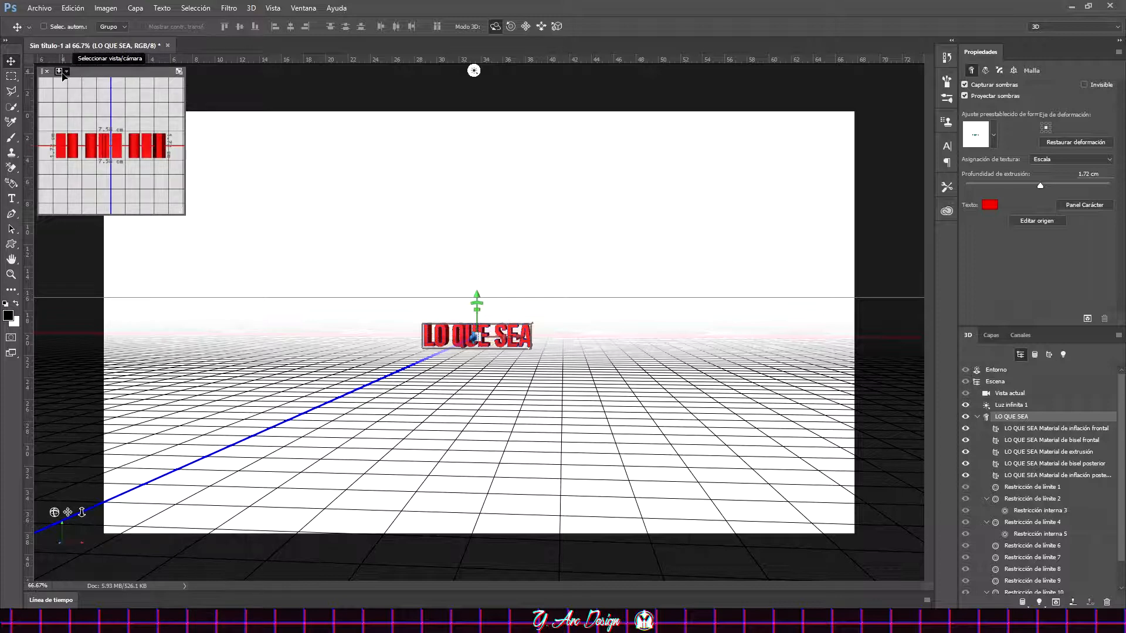
# Examine the LO QUE SEA mesh in the secondary view from Frente, Inferior, Izquierda and Derecha.
pyautogui.click(64, 75)
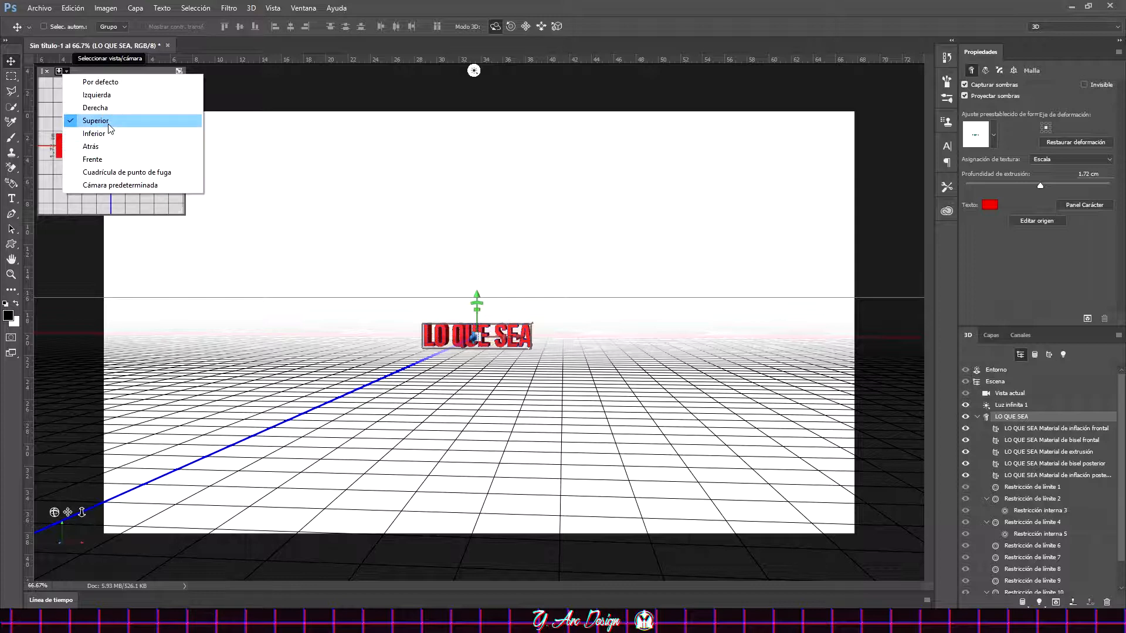
pyautogui.click(99, 157)
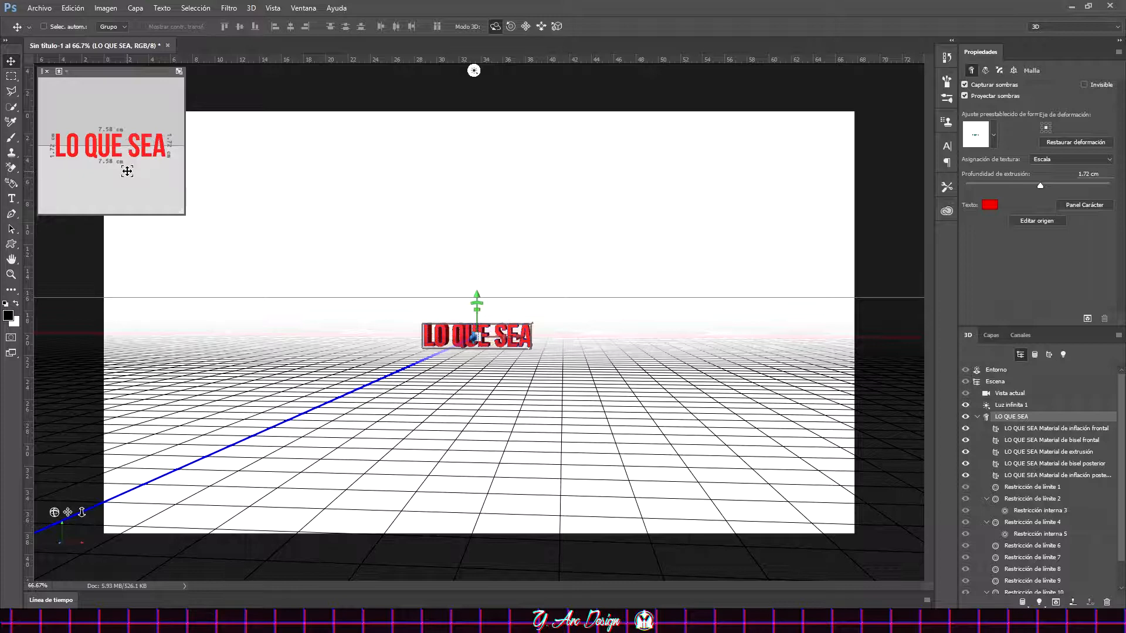
pyautogui.click(59, 72)
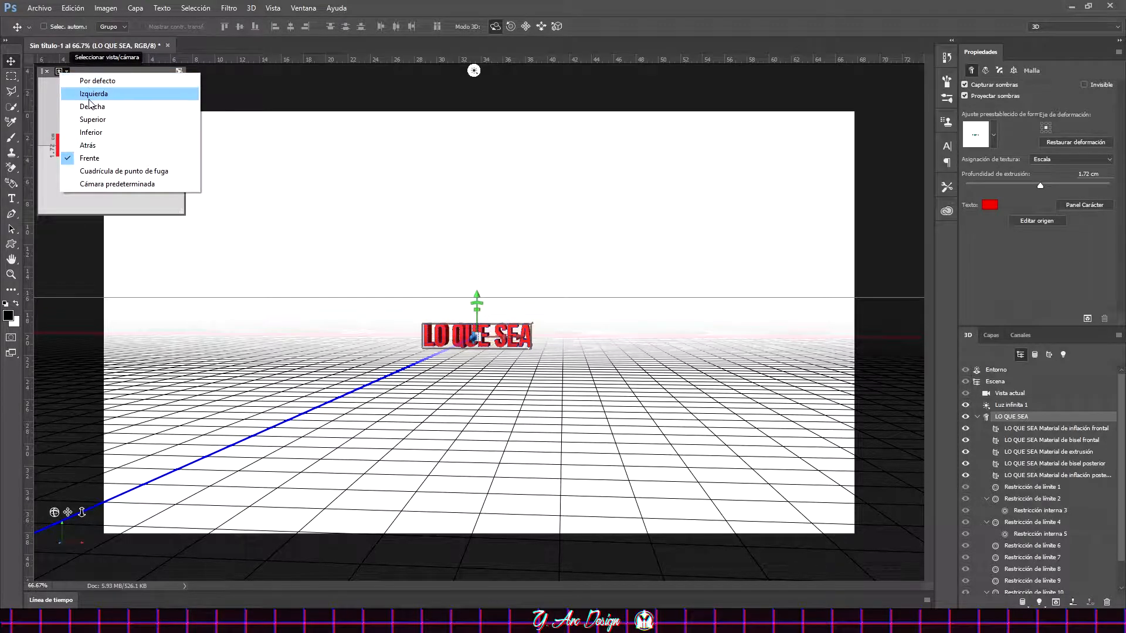
pyautogui.click(102, 132)
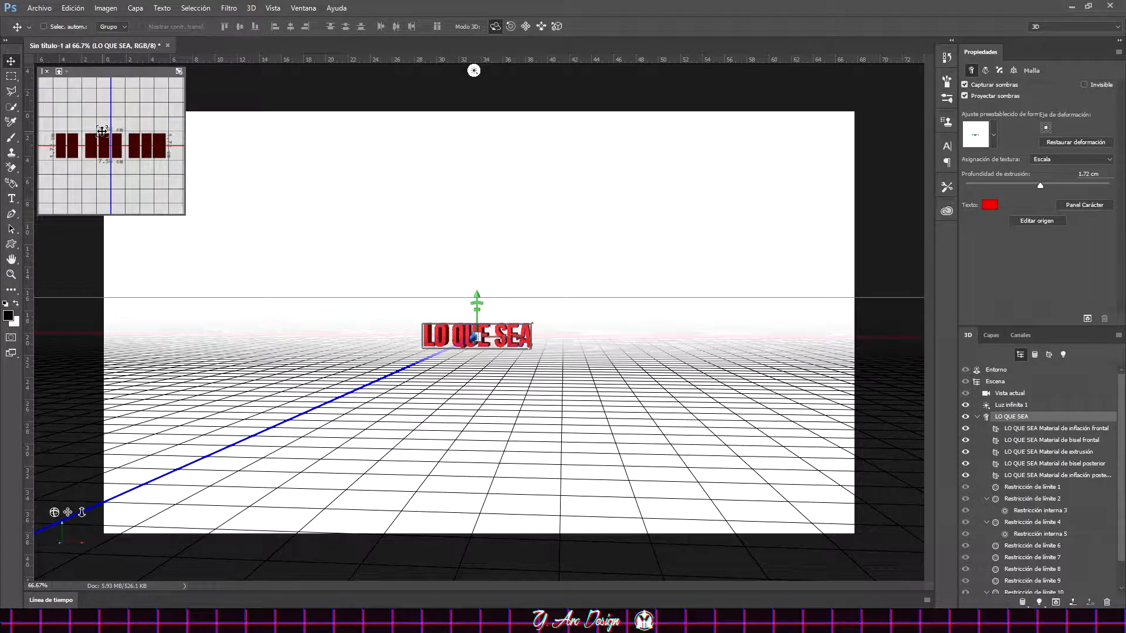
pyautogui.click(58, 72)
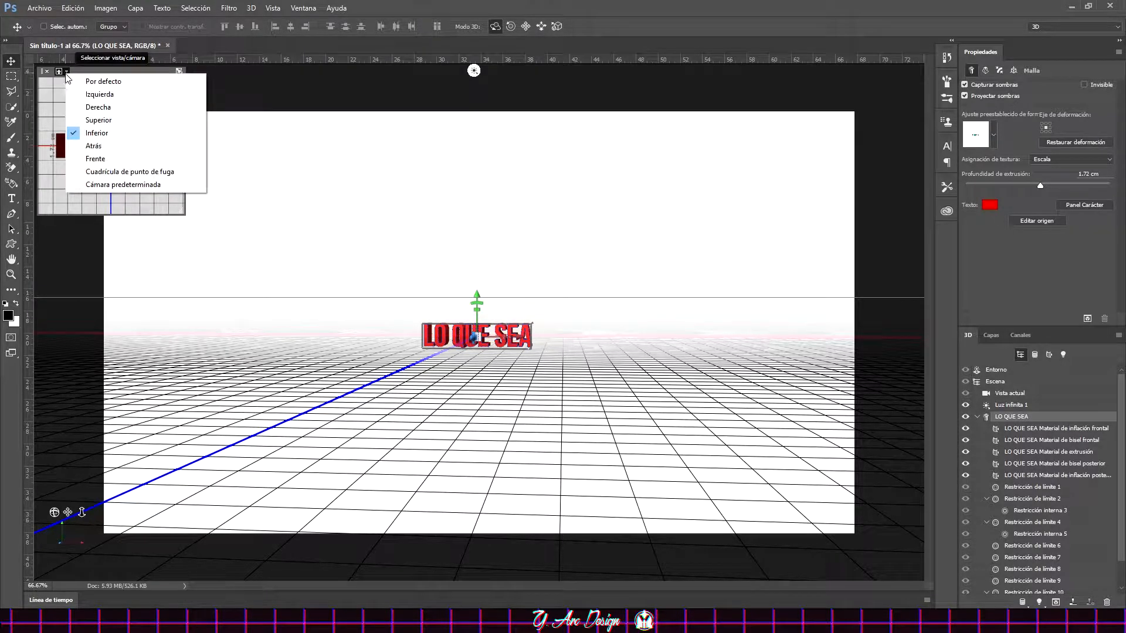
pyautogui.click(102, 93)
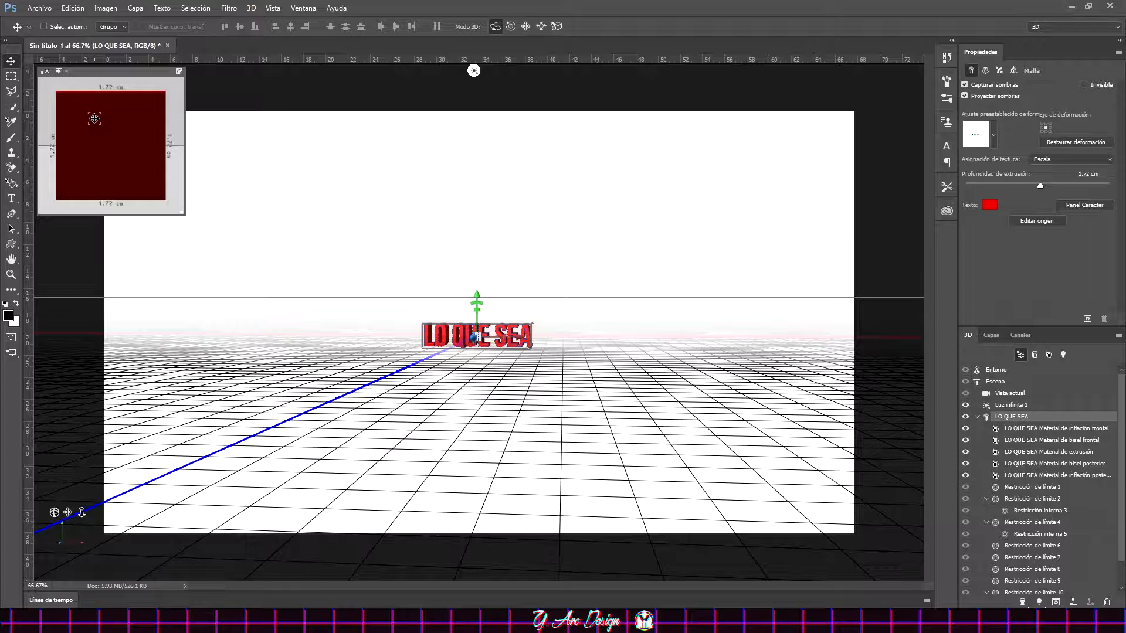
pyautogui.click(67, 72)
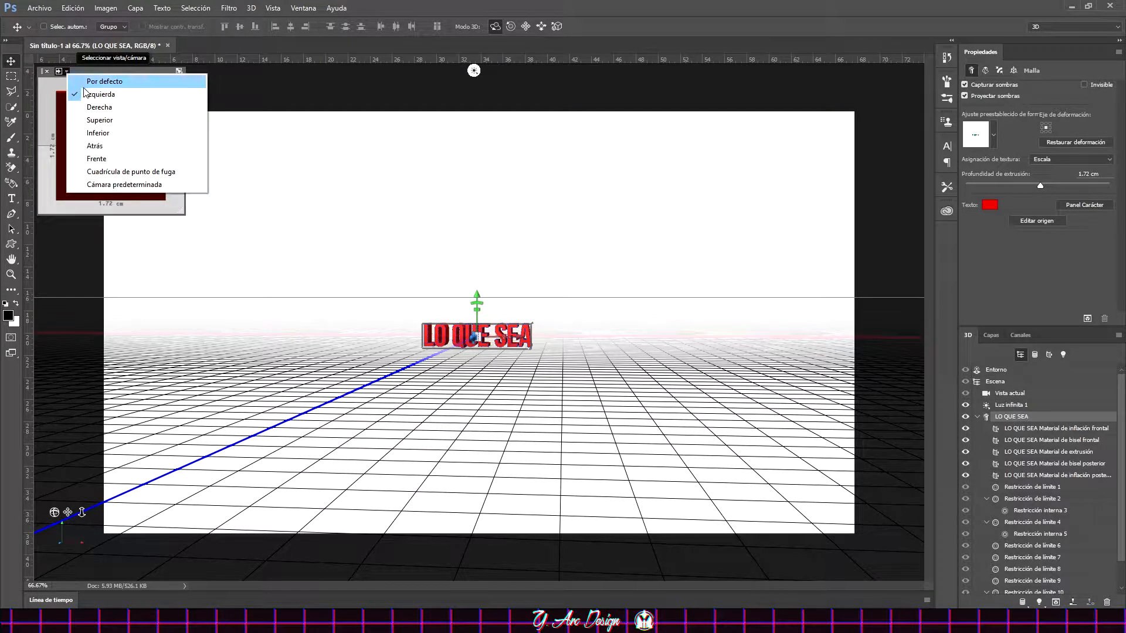
pyautogui.click(112, 107)
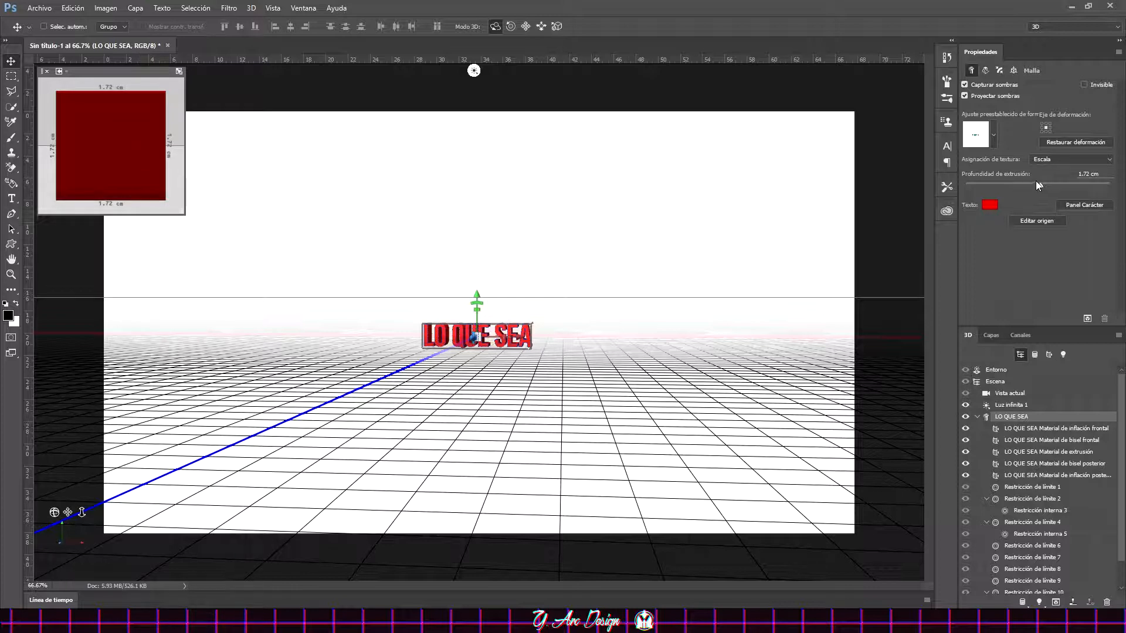
# Set the LO QUE SEA mesh's extrusion depth to 6.44 cm and check it from Izquierda and Derecha in the secondary view.
pyautogui.moveTo(1036, 187); pyautogui.dragTo(1047, 187)
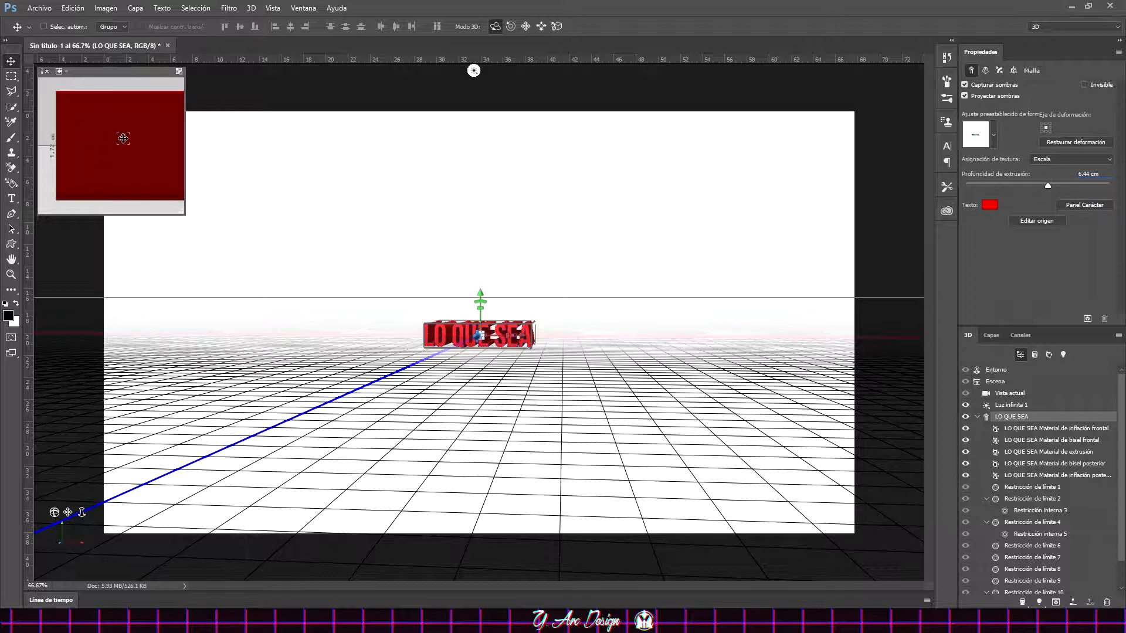
pyautogui.click(66, 71)
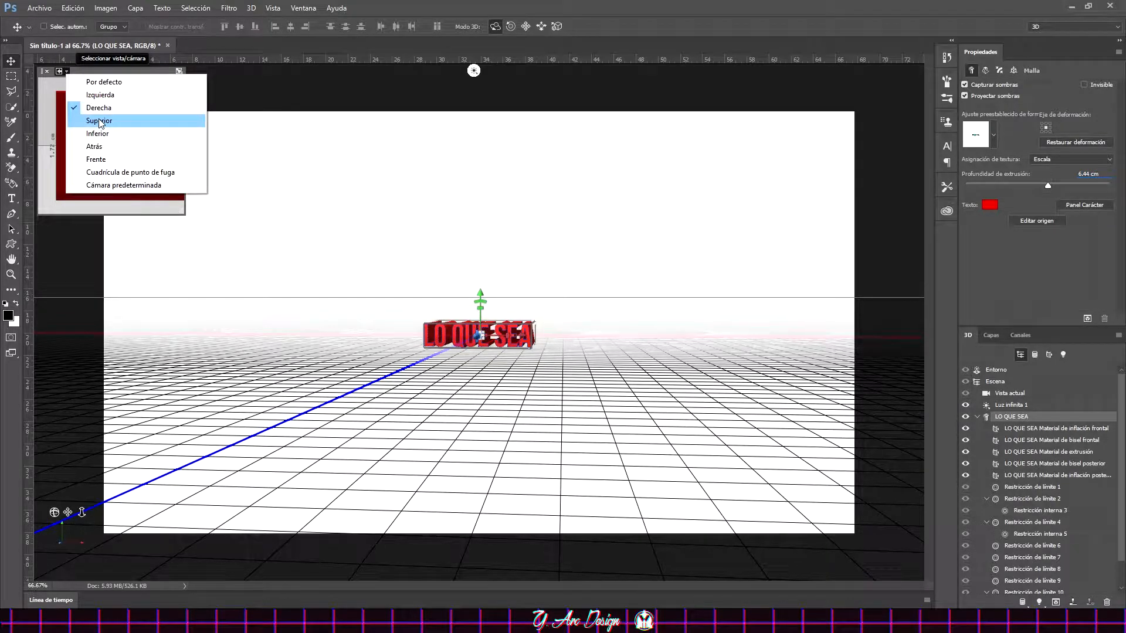
pyautogui.click(110, 95)
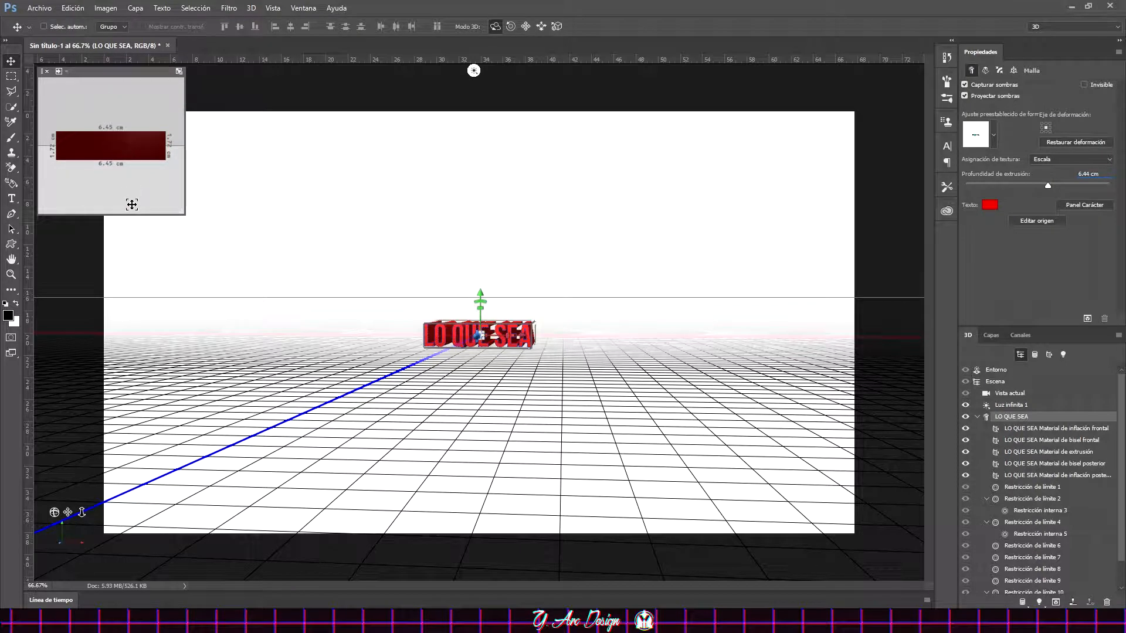
pyautogui.click(65, 71)
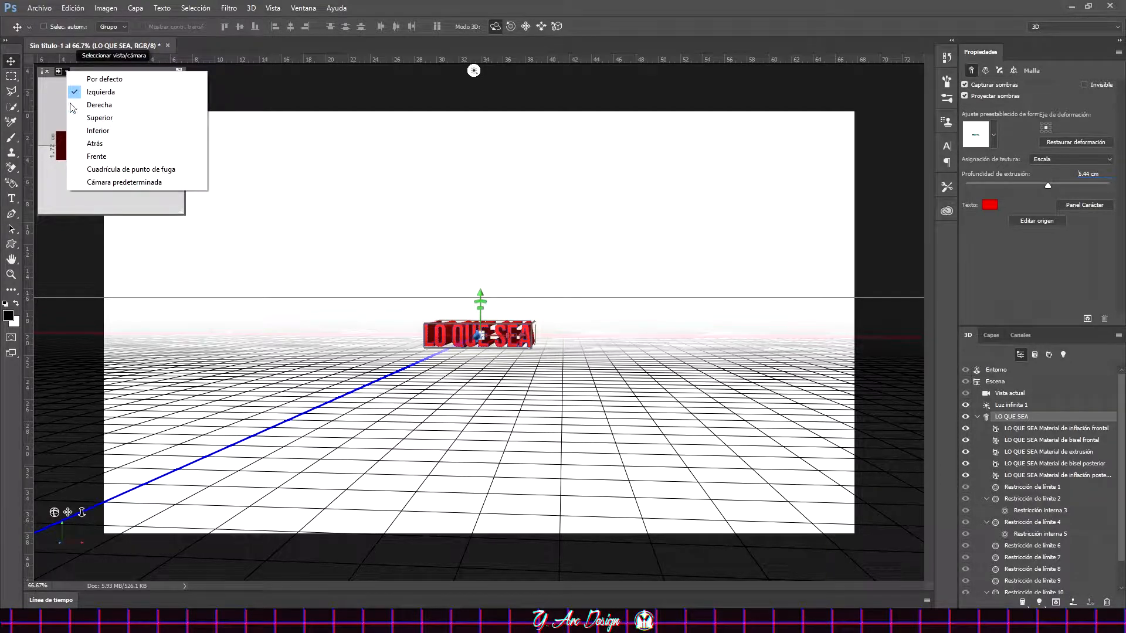
pyautogui.click(73, 105)
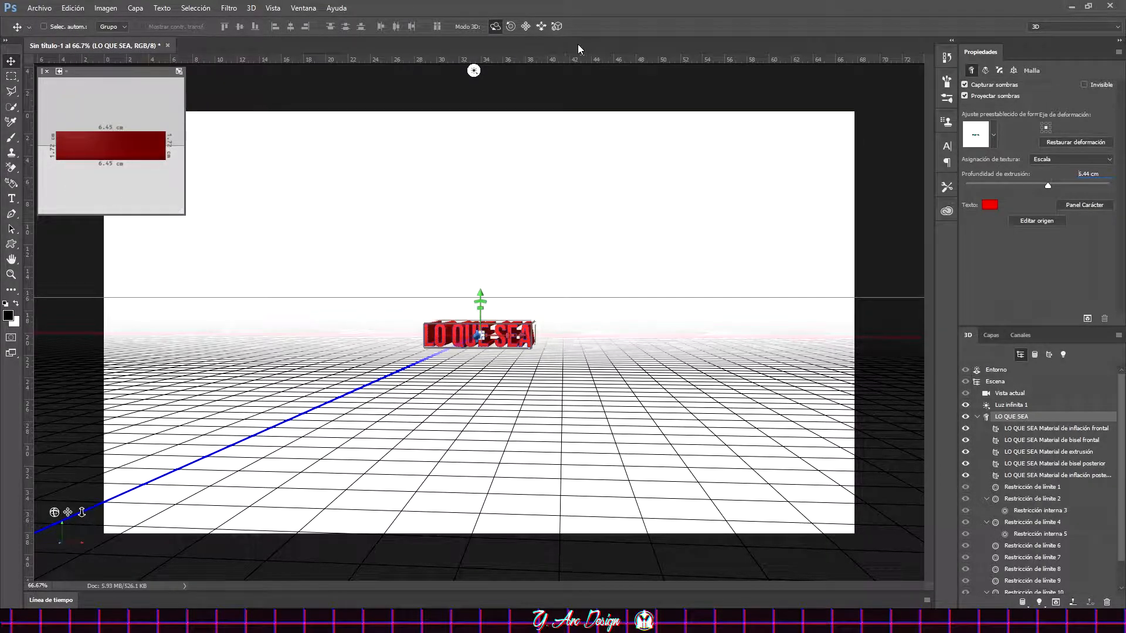
# Scale the LO QUE SEA mesh uniformly to about 15.61 cm wide and move it to the ground plane.
pyautogui.click(557, 26)
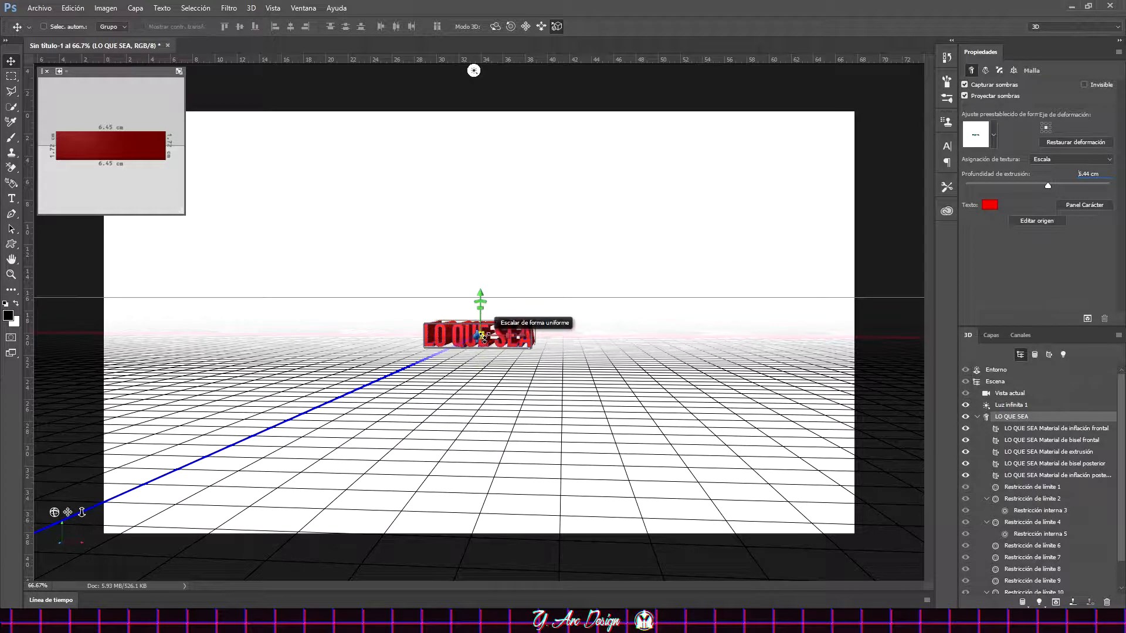
pyautogui.moveTo(482, 336); pyautogui.dragTo(709, 275)
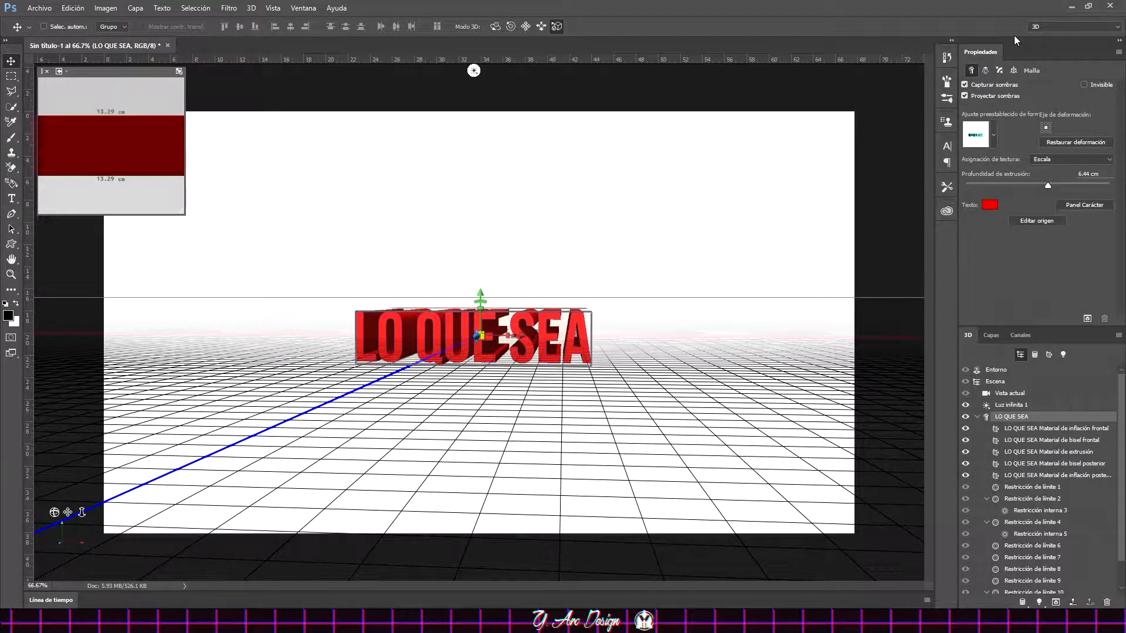
pyautogui.click(1013, 71)
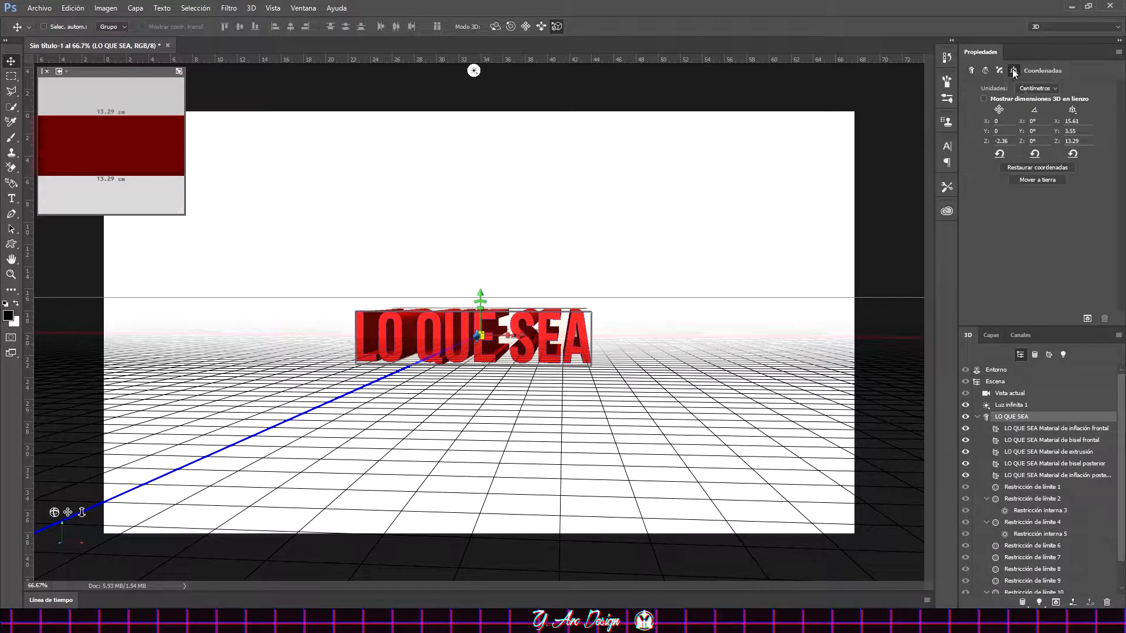
pyautogui.click(1027, 177)
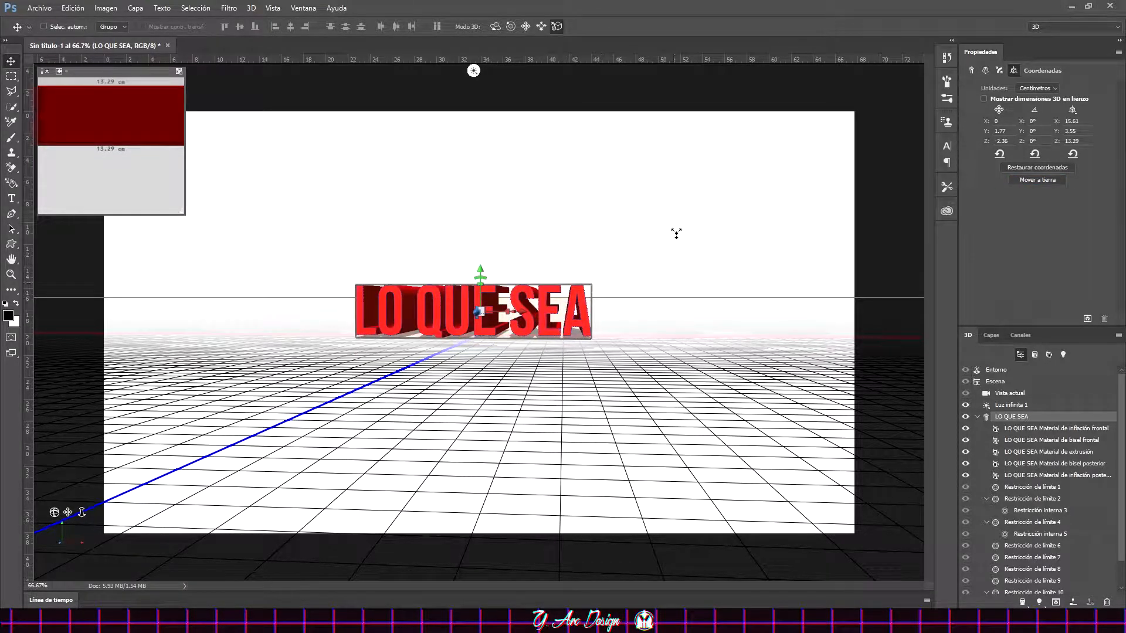
# Set the secondary view to Superior and enlarge the LO QUE SEA mesh uniformly to about 30.35 cm wide.
pyautogui.click(61, 72)
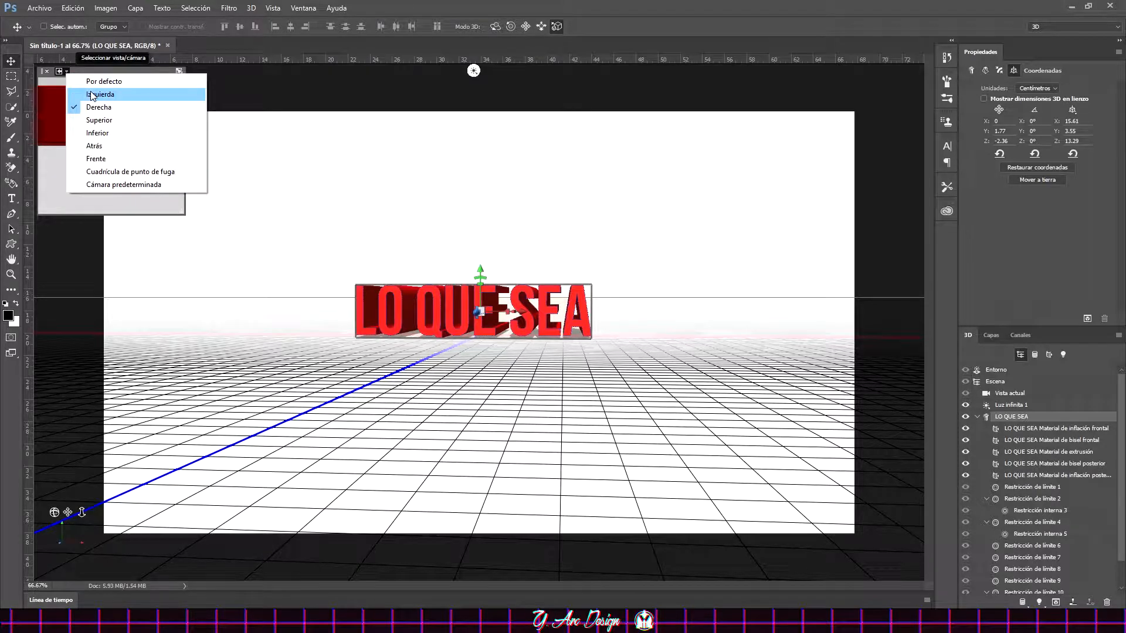
pyautogui.click(106, 120)
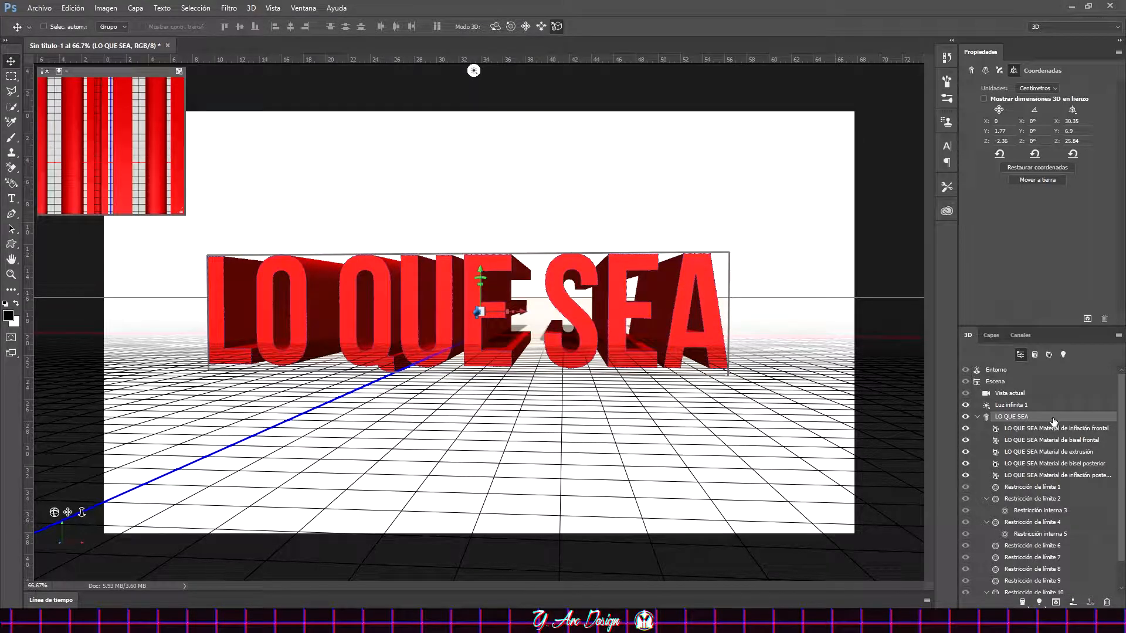
# Restore the current view's camera coordinates, slide it to about X -0.66, Z 47.76 cm, and pan it slightly above the ground plane.
pyautogui.click(1023, 394)
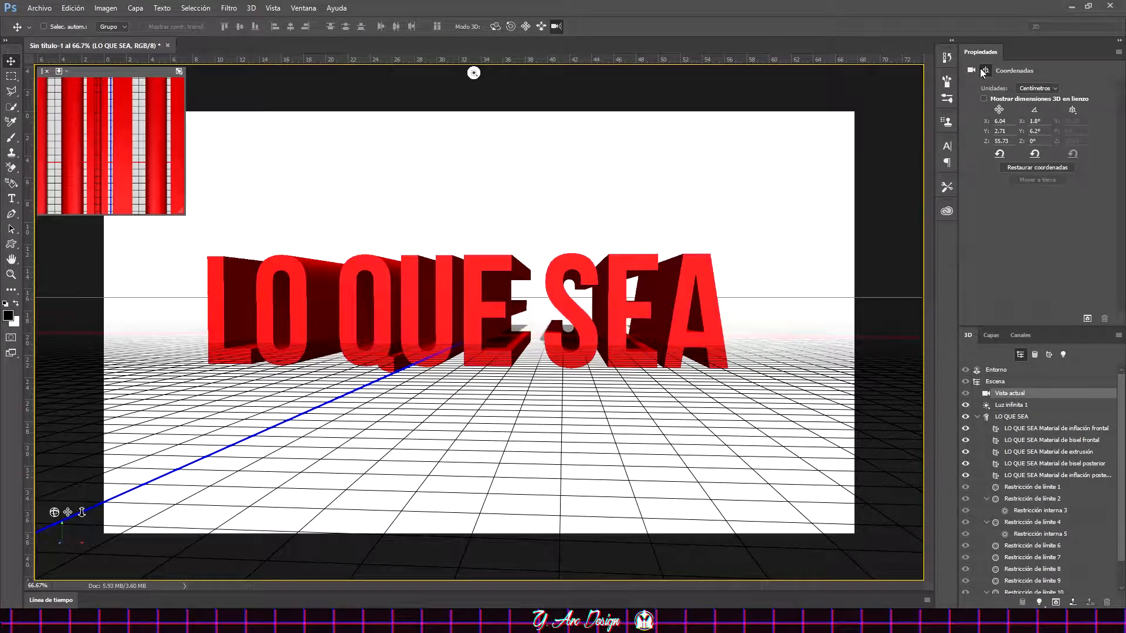
pyautogui.click(1025, 167)
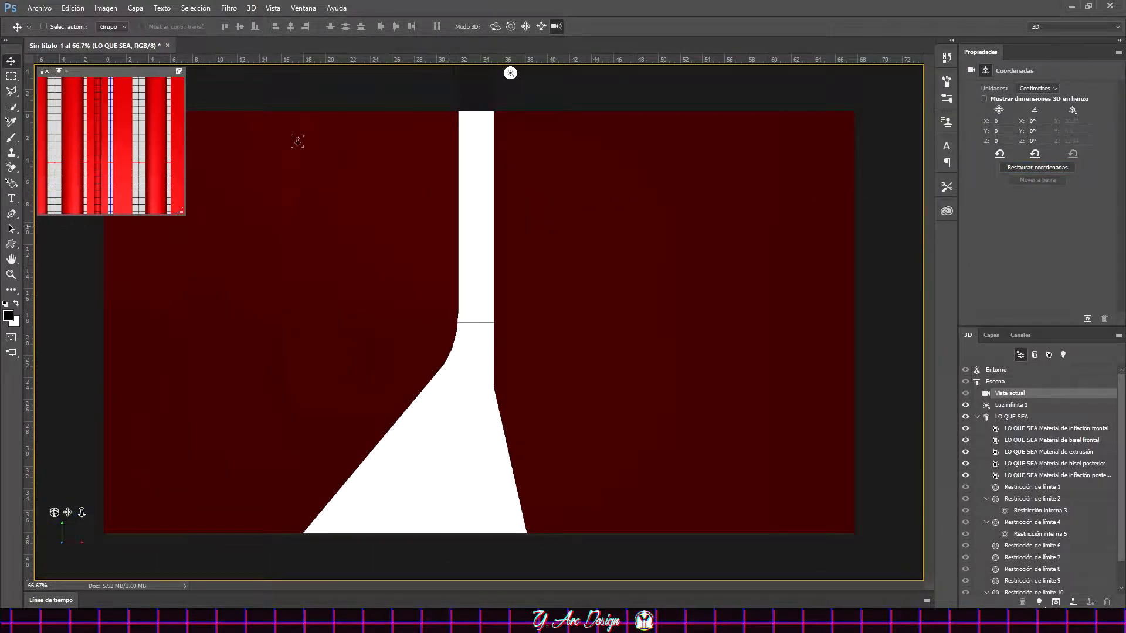
pyautogui.click(541, 26)
pyautogui.moveTo(461, 436); pyautogui.dragTo(432, 244)
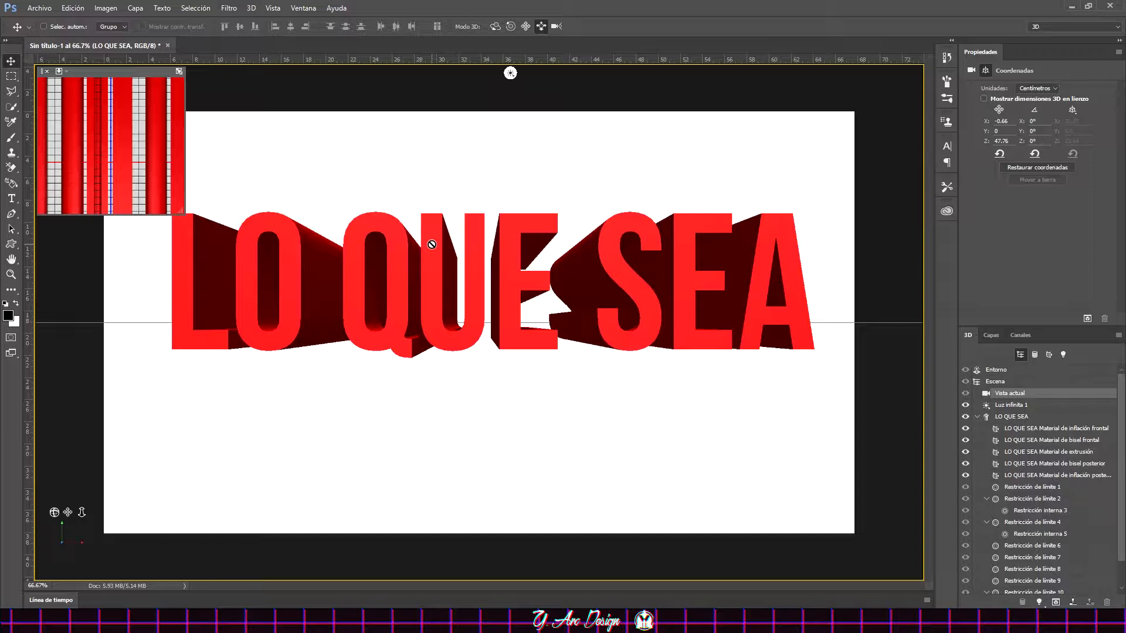
pyautogui.click(80, 418)
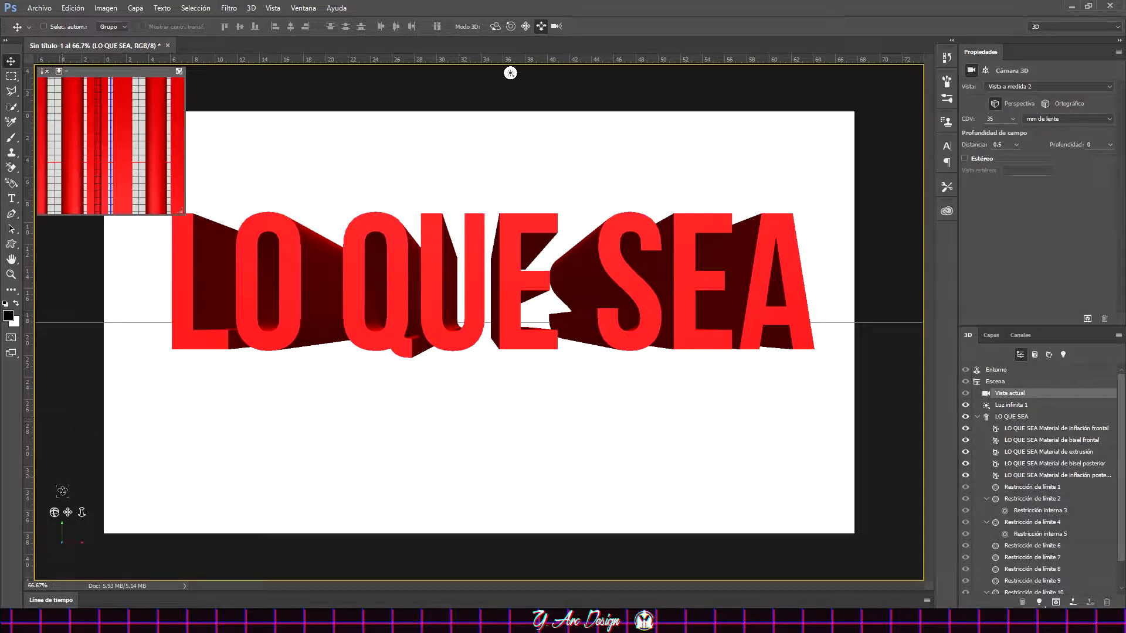
pyautogui.moveTo(68, 512); pyautogui.dragTo(69, 517)
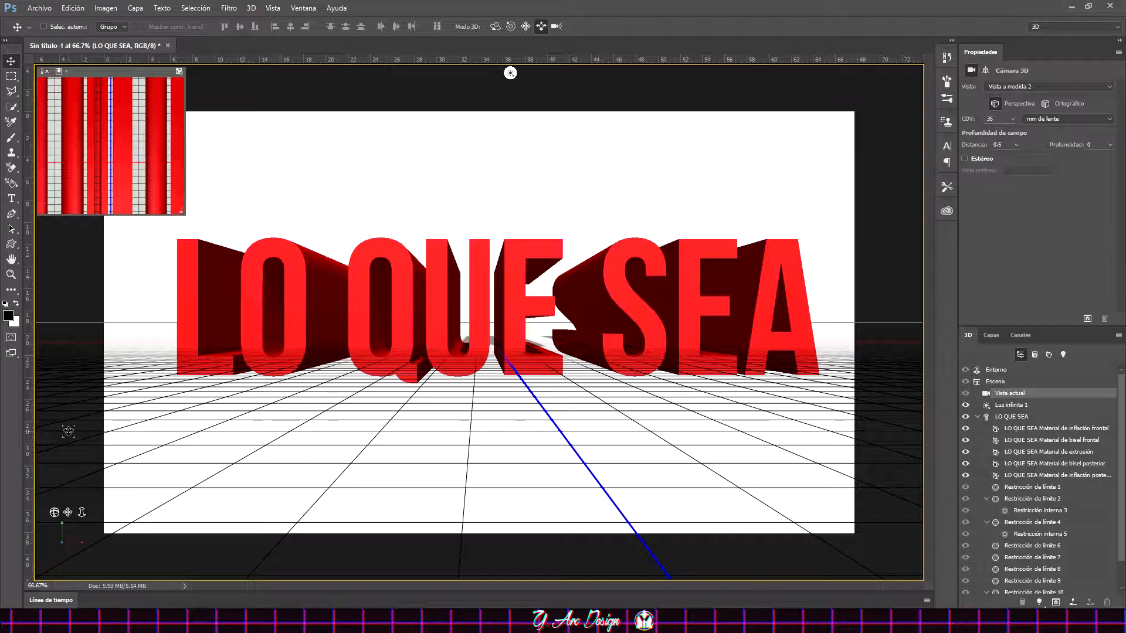
# Refit the secondary view to Superior and inspect the LO QUE SEA mesh's selection in the scene.
pyautogui.click(66, 71)
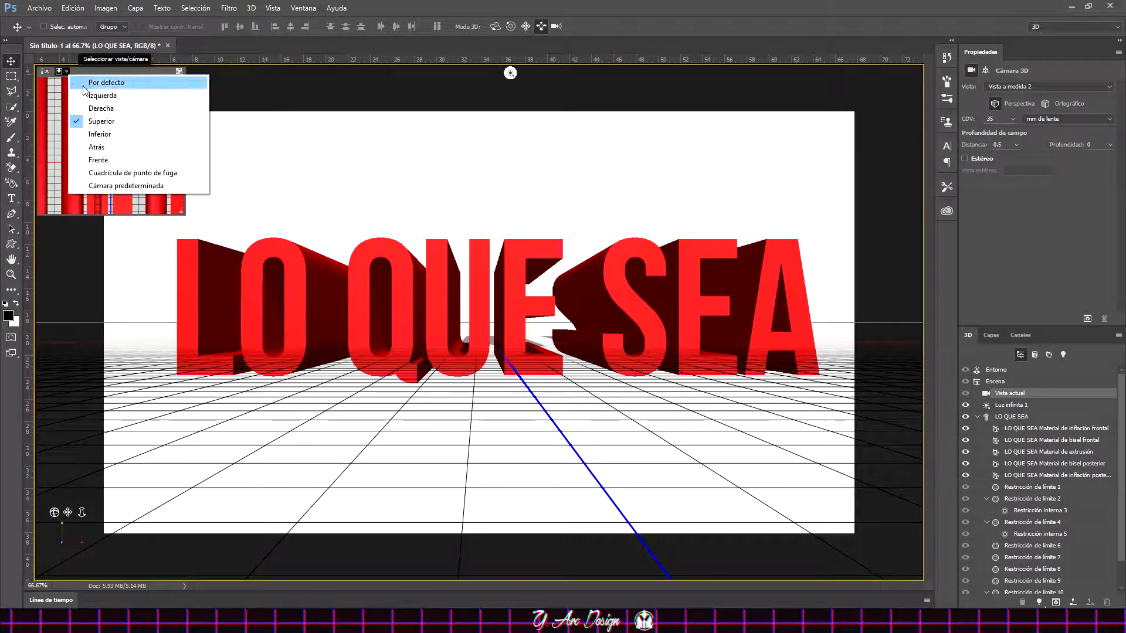
pyautogui.click(108, 120)
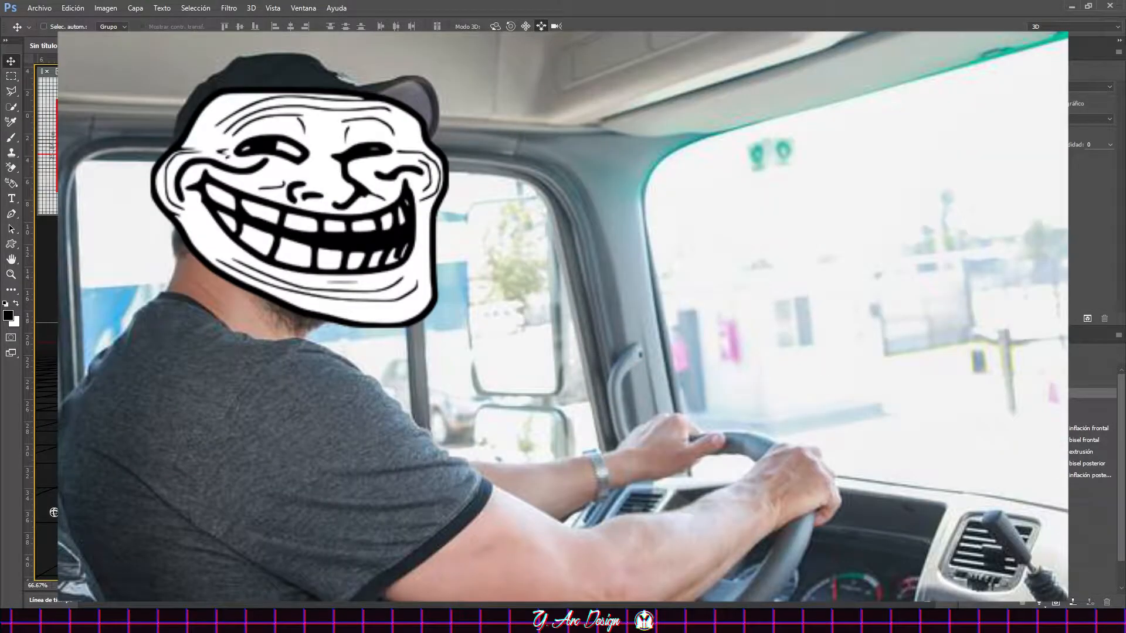
pyautogui.click(1011, 417)
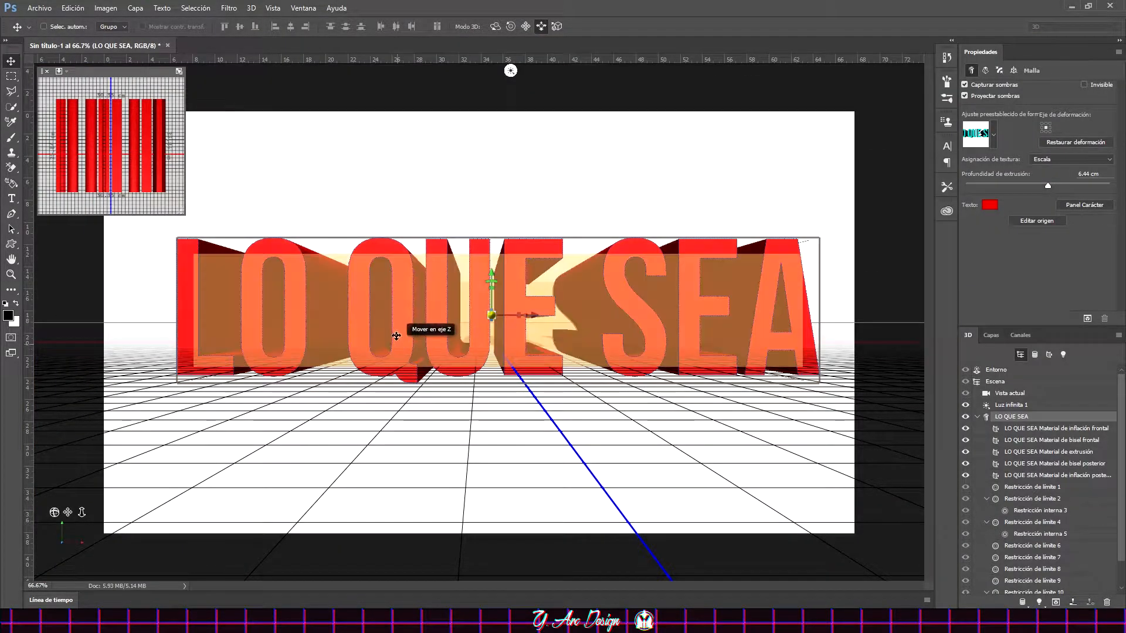
pyautogui.click(368, 174)
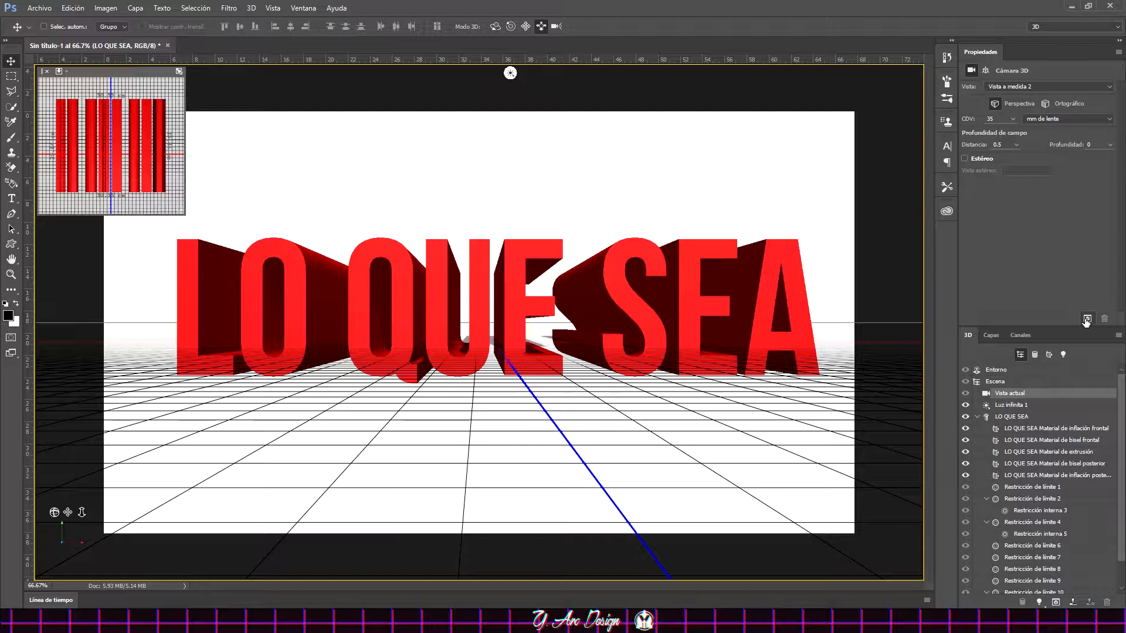
# Examine the LO QUE SEA layer's thumbnail and layer options, including Rasterizar 3D, and compare the layer list with the 3D scene list.
pyautogui.click(994, 333)
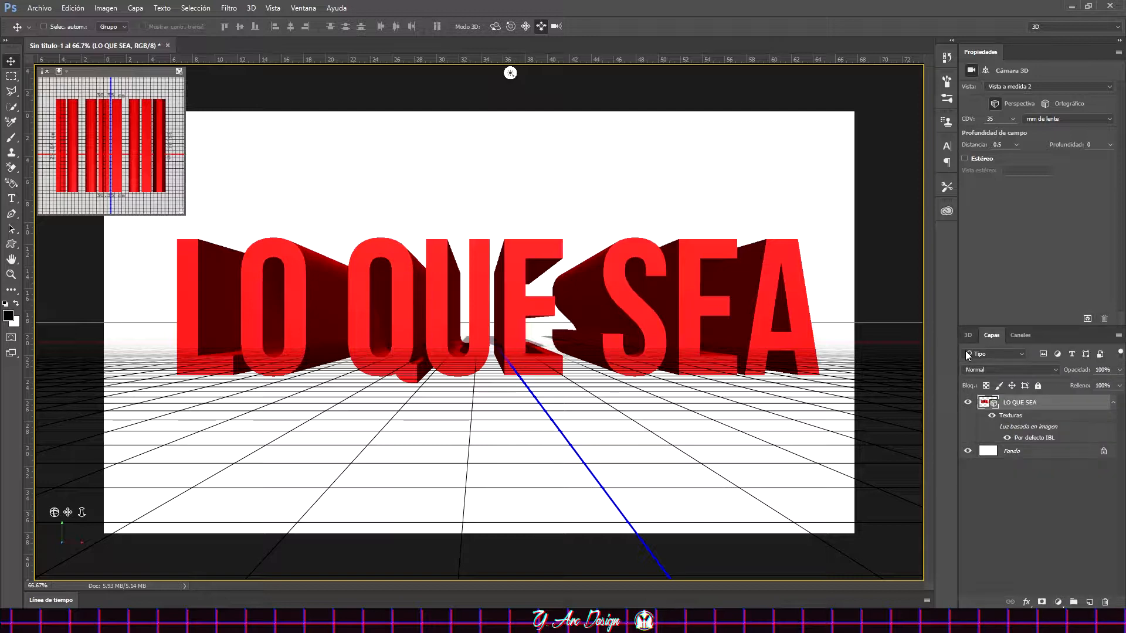
pyautogui.click(968, 336)
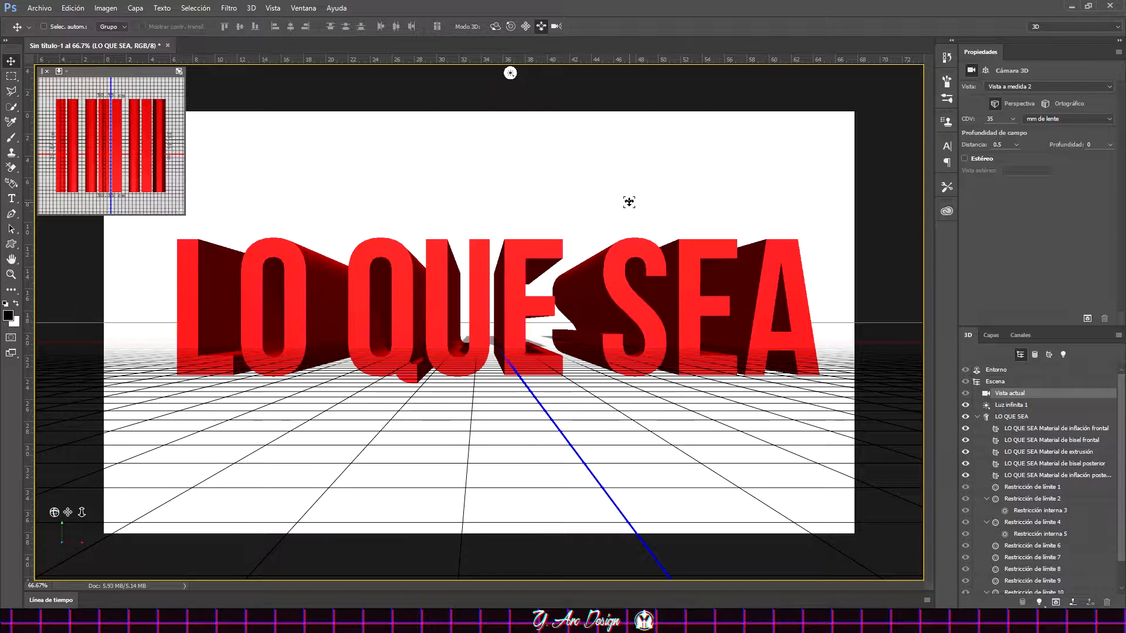
pyautogui.click(991, 335)
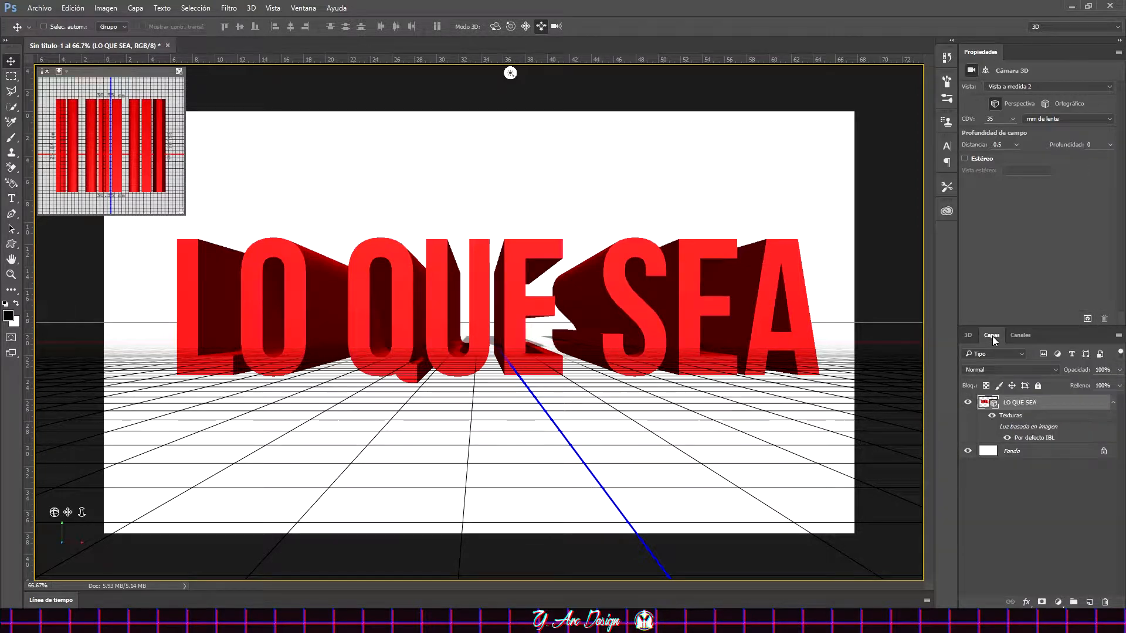
pyautogui.rightClick(990, 405)
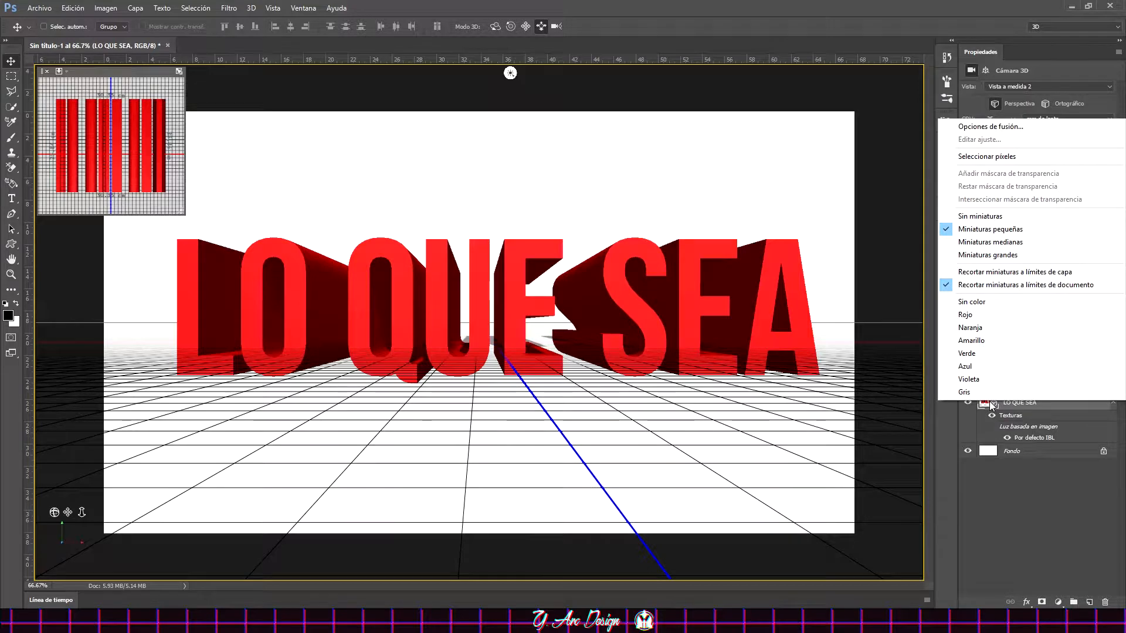
pyautogui.rightClick(1023, 404)
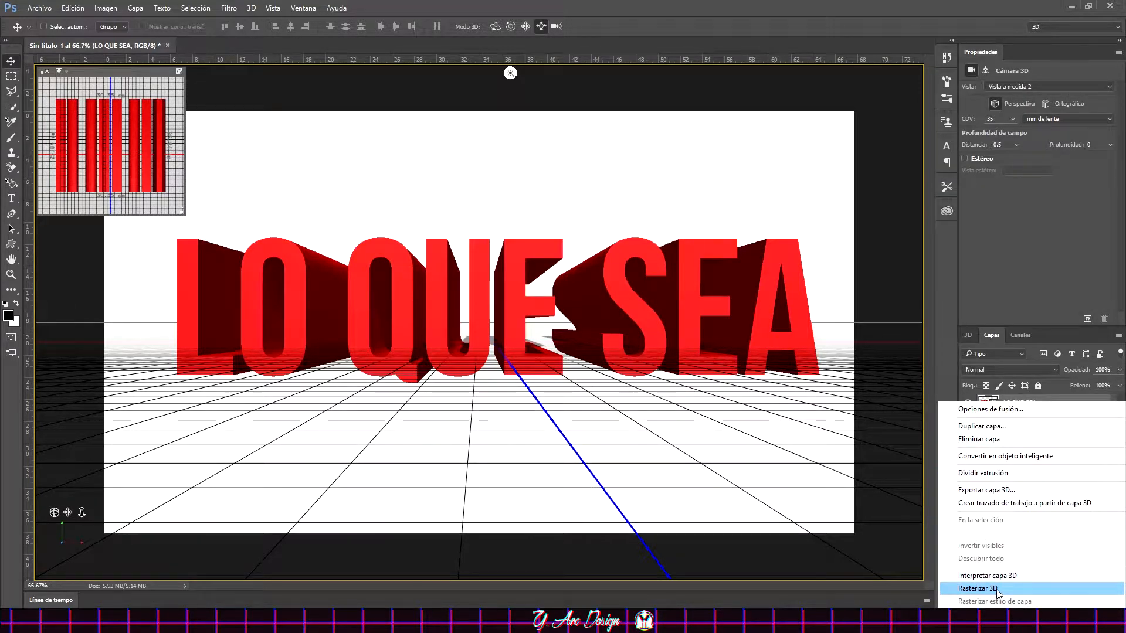
pyautogui.click(967, 337)
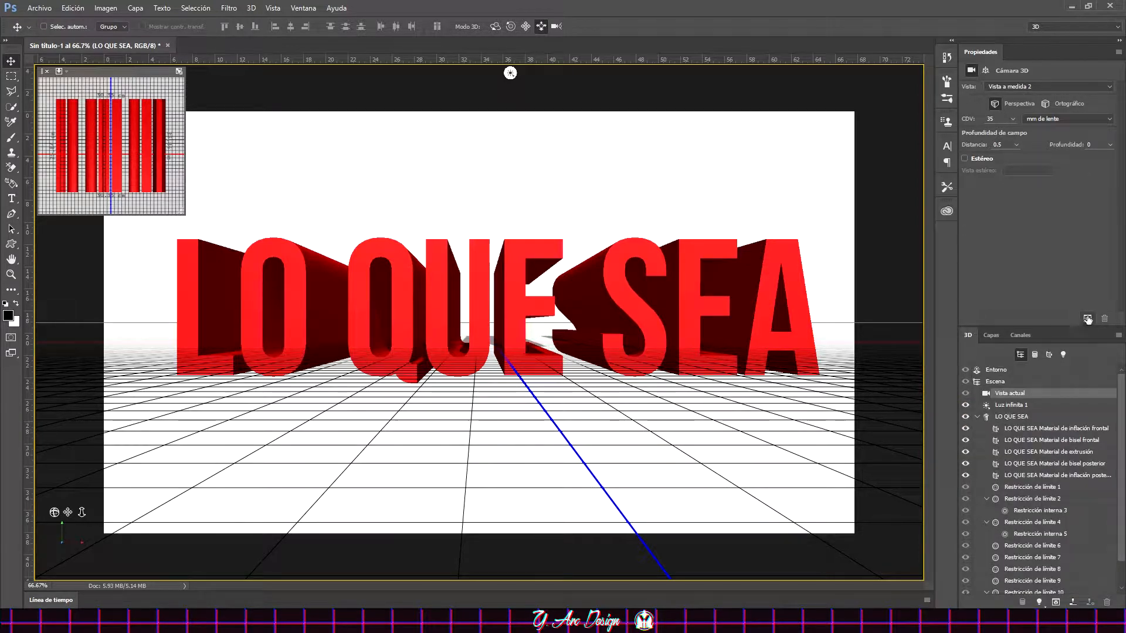
pyautogui.click(990, 336)
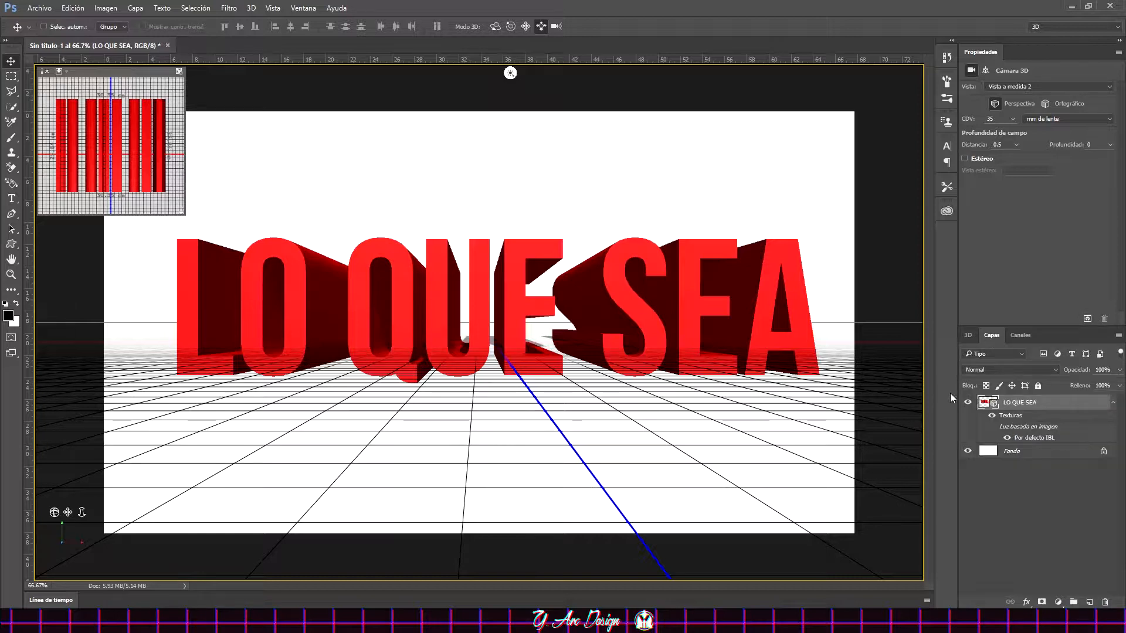
# Render the LO QUE SEA 3D layer and check its mesh's selection in the scene before reselecting the current view.
pyautogui.rightClick(1047, 404)
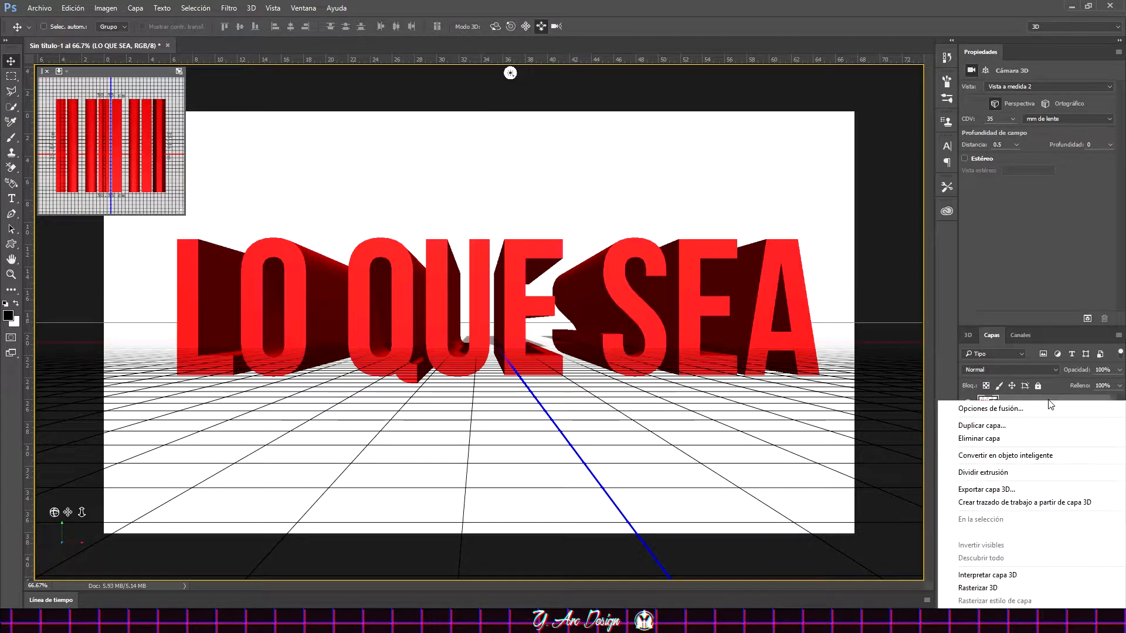
pyautogui.click(987, 575)
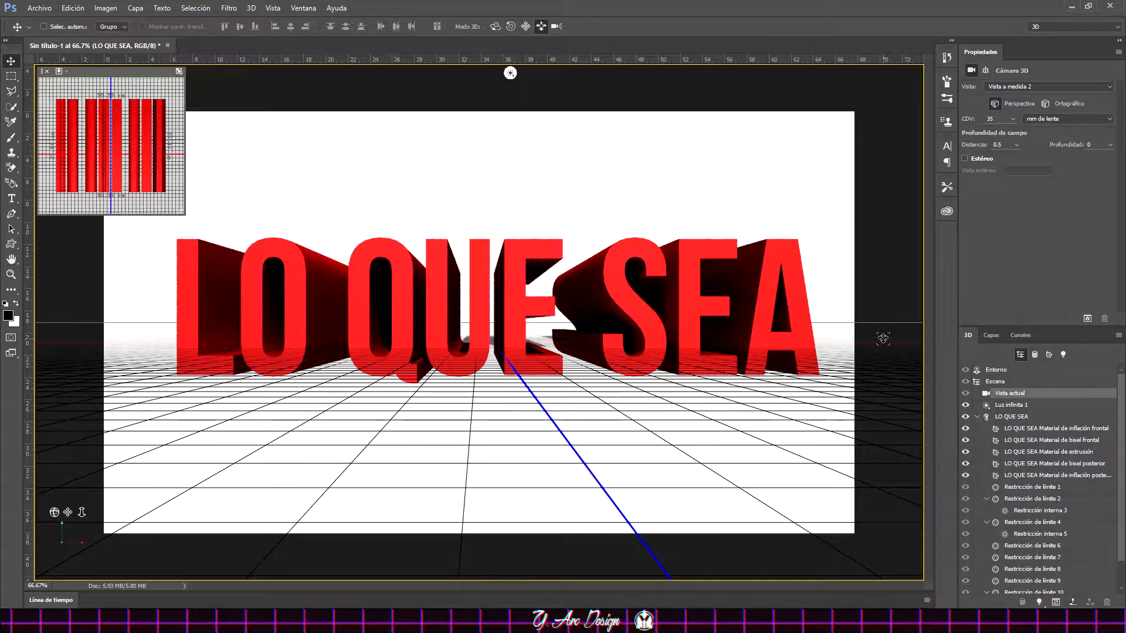
pyautogui.click(1012, 416)
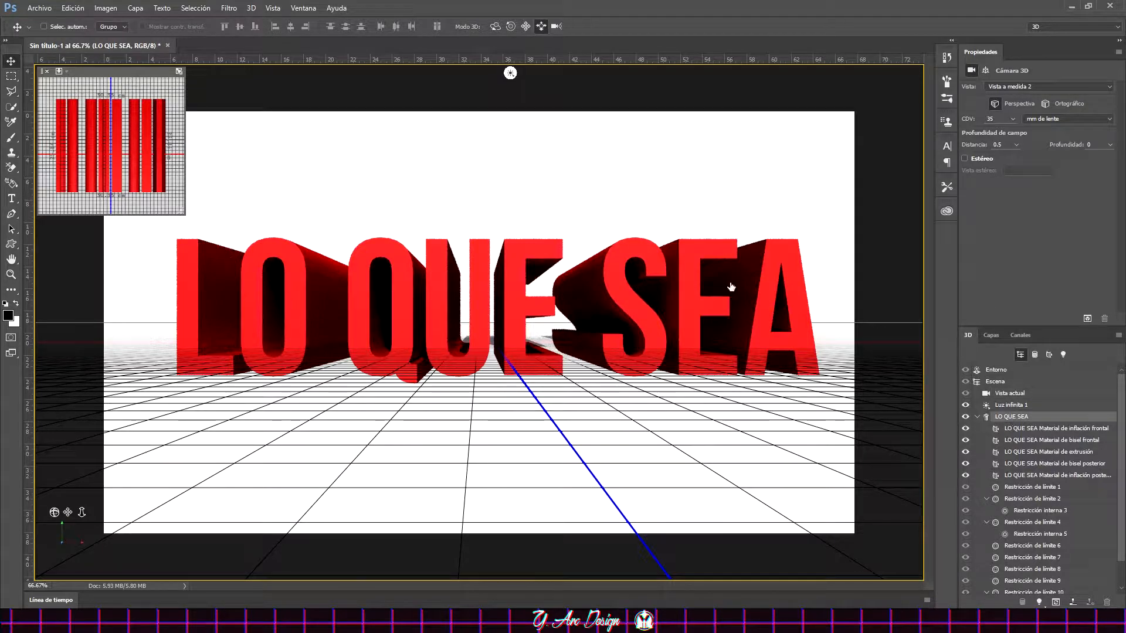
pyautogui.click(648, 281)
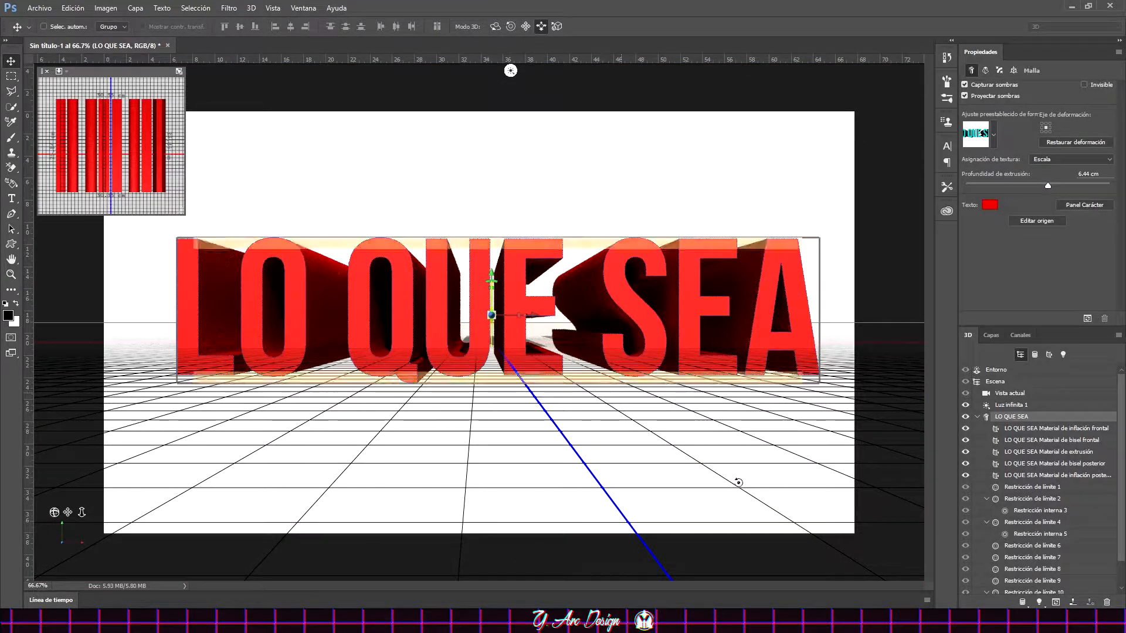
pyautogui.click(1007, 393)
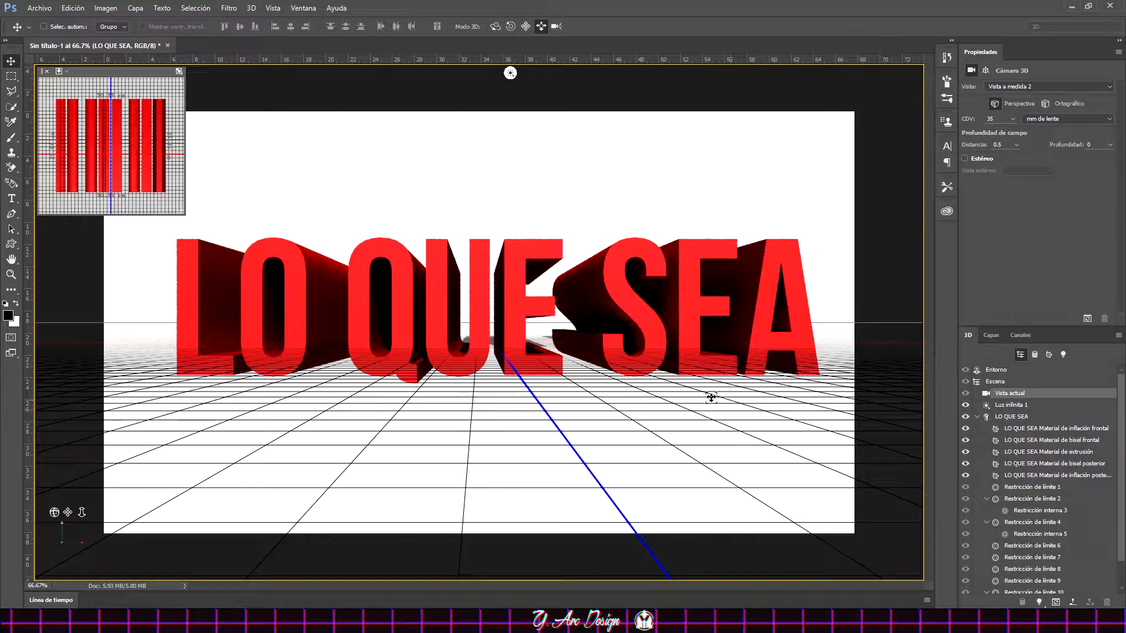
# Orbit the current view slightly around the LO QUE SEA text.
pyautogui.click(495, 27)
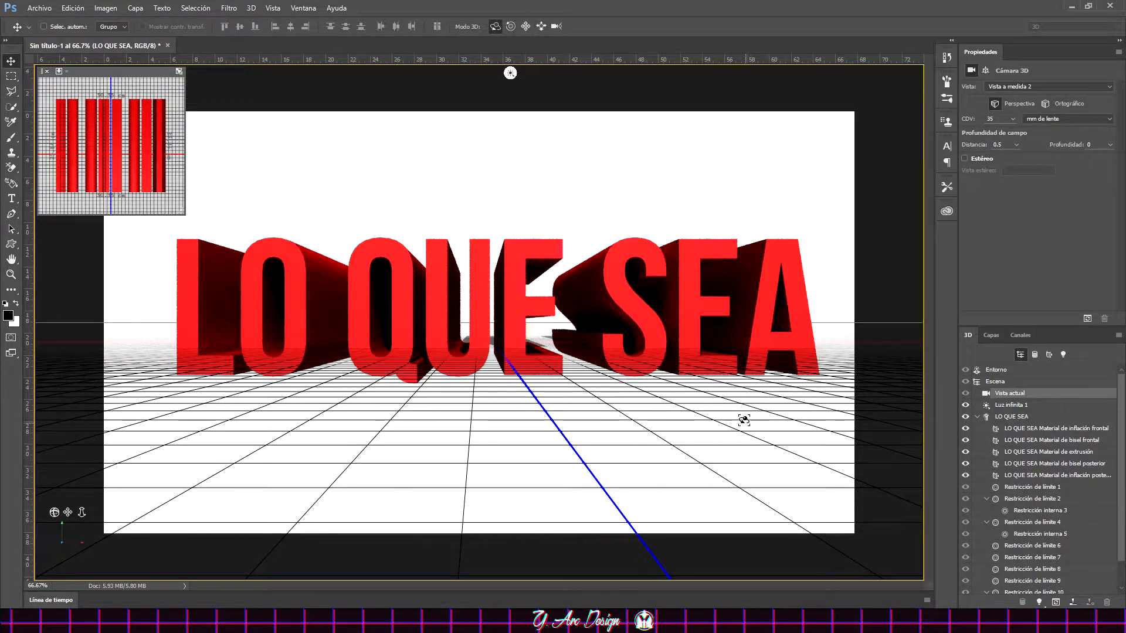
pyautogui.moveTo(744, 420); pyautogui.dragTo(709, 433)
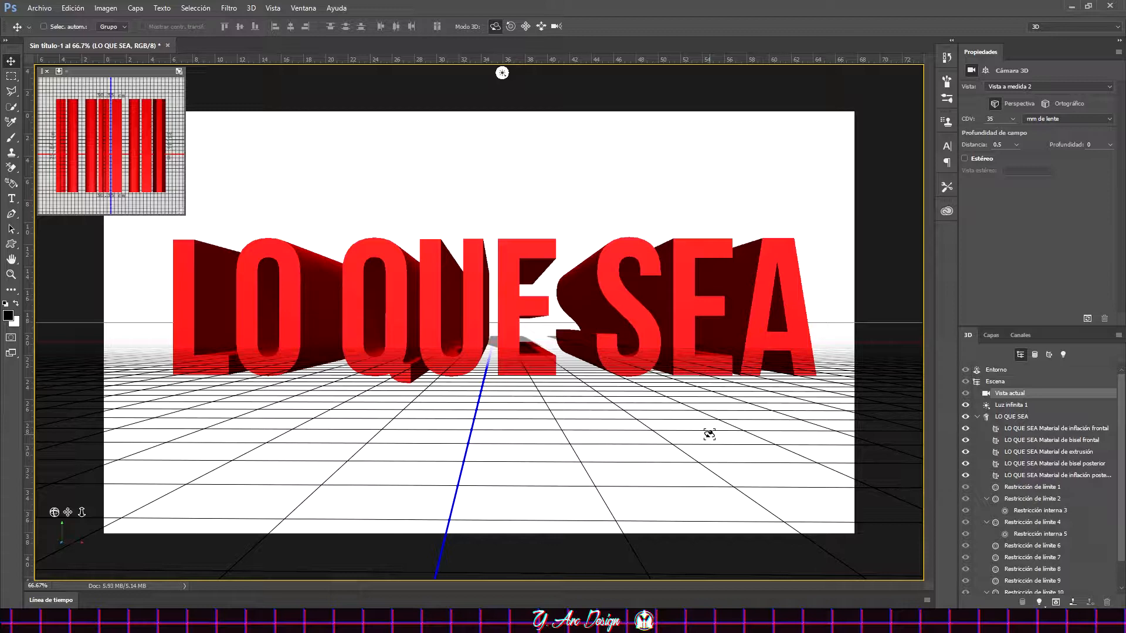
pyautogui.moveTo(709, 434); pyautogui.dragTo(739, 425)
# Delete the LO QUE SEA 3D layer and place the new text NOMBRE at the centre of the canvas.
pyautogui.click(991, 335)
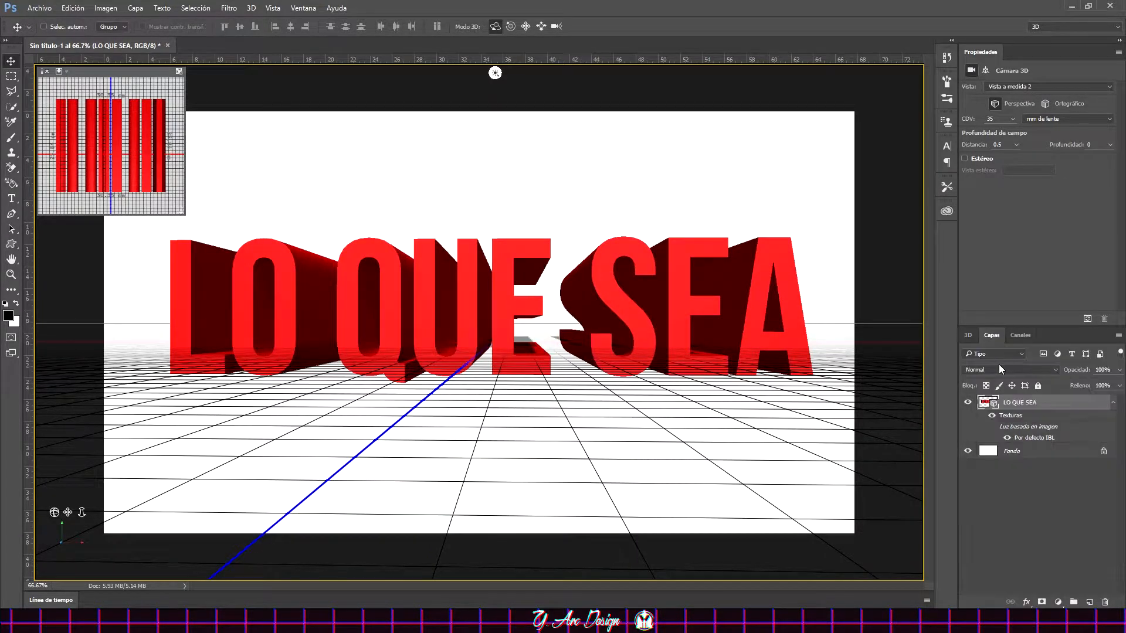
pyautogui.press('Delete')
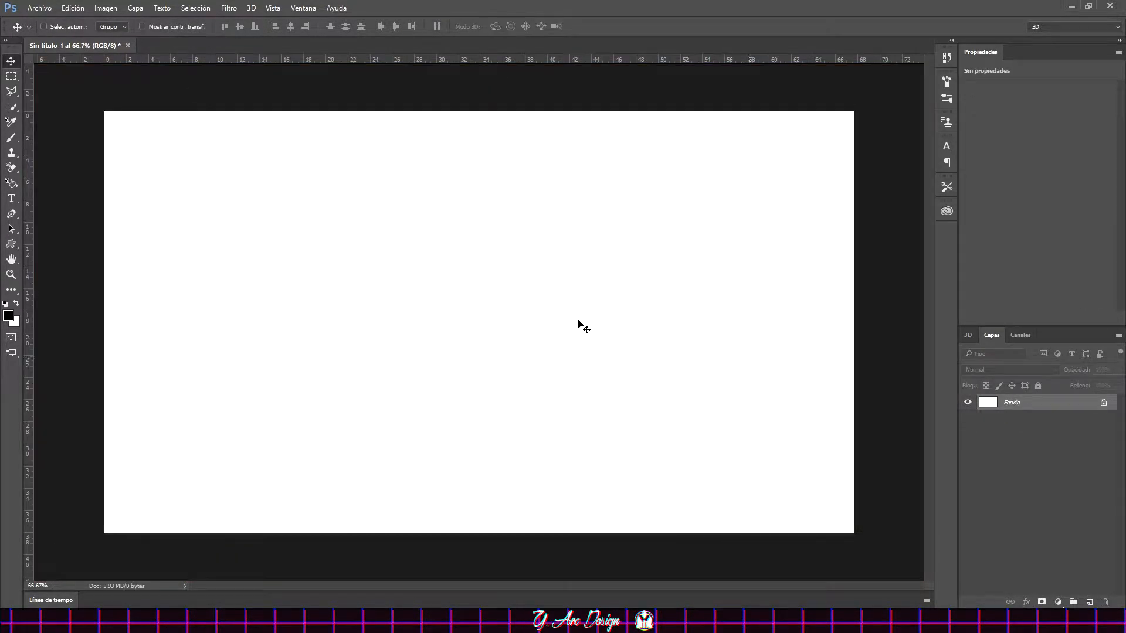
pyautogui.click(12, 198)
pyautogui.click(372, 304)
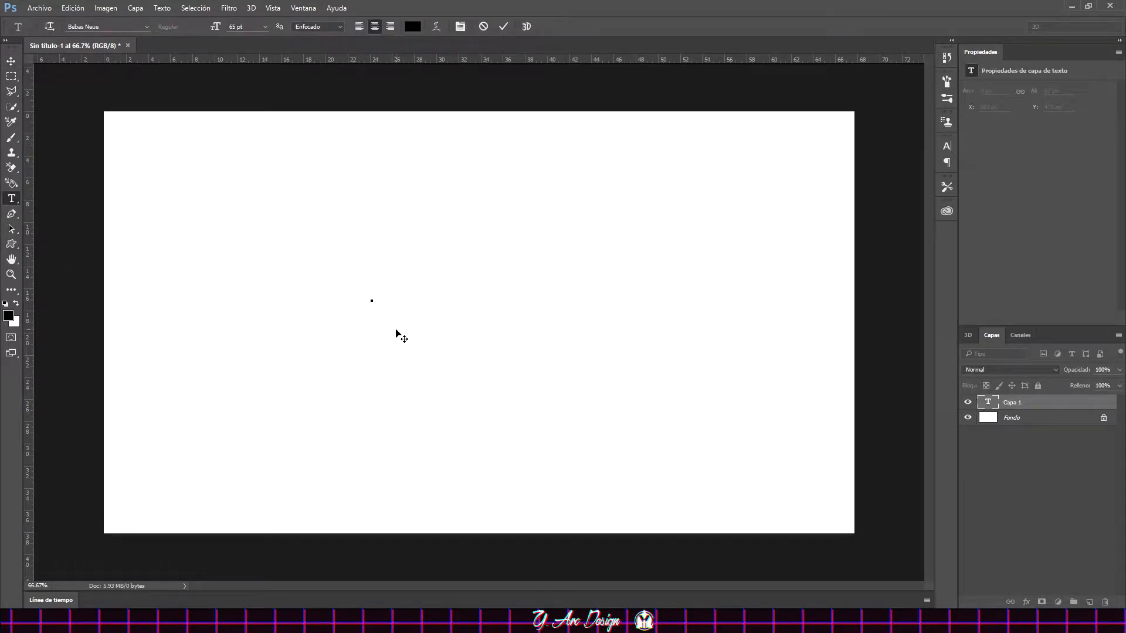
pyautogui.write('NOMBRE')
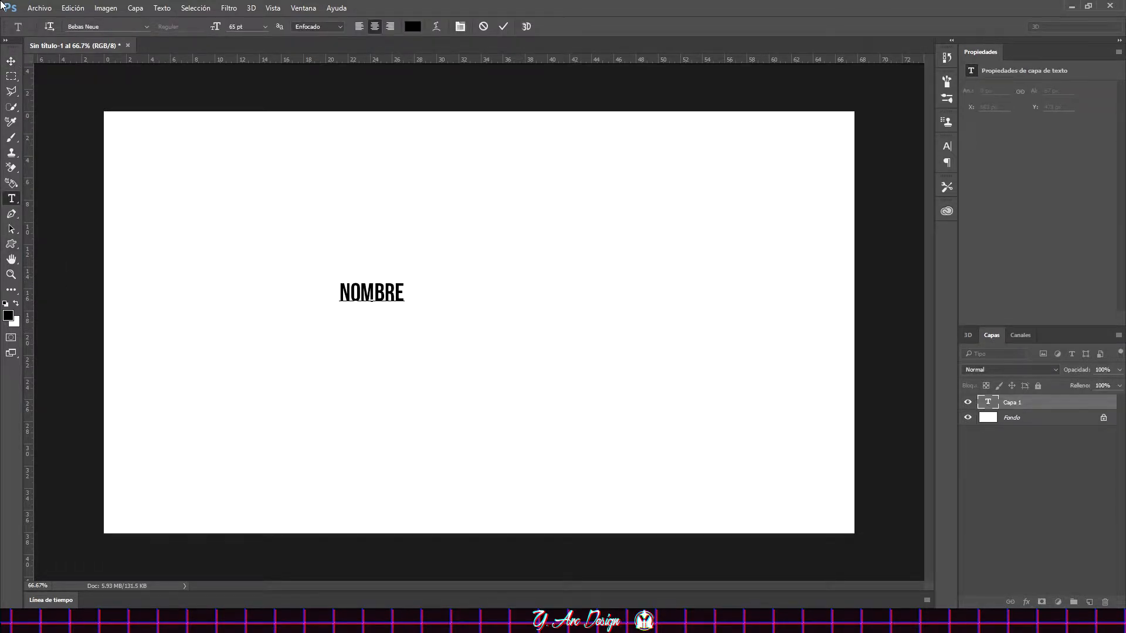
pyautogui.click(11, 60)
pyautogui.moveTo(364, 298); pyautogui.dragTo(480, 325)
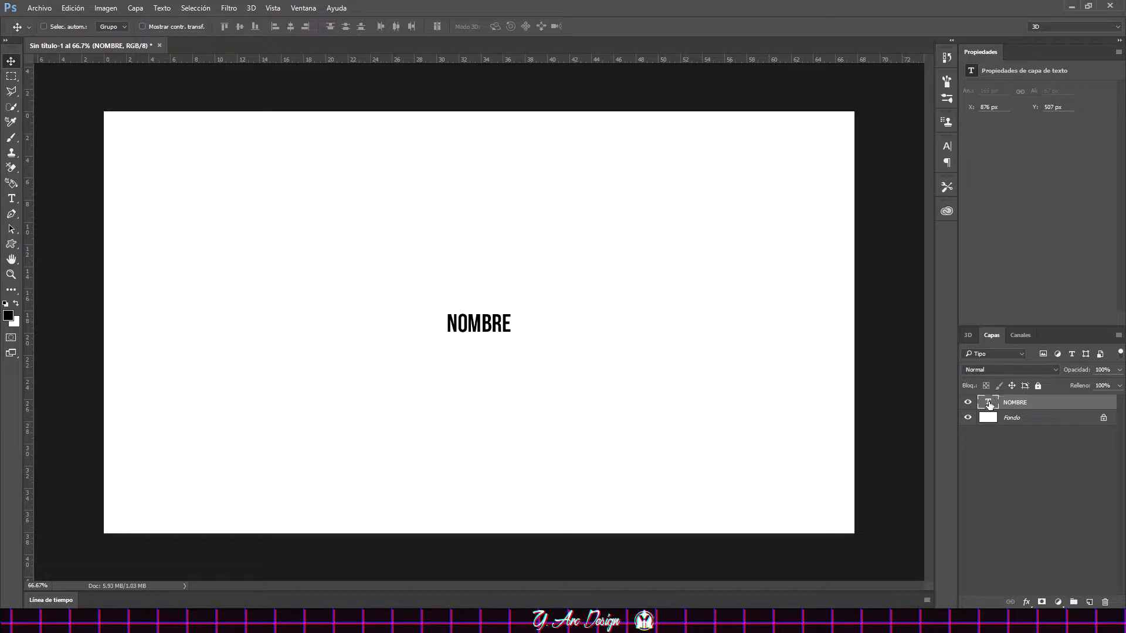
# Recolour the NOMBRE text to red ff0000 and convert it into a 3D extrusion.
pyautogui.doubleClick(989, 405)
pyautogui.click(9, 316)
pyautogui.moveTo(610, 160); pyautogui.dragTo(799, 1)
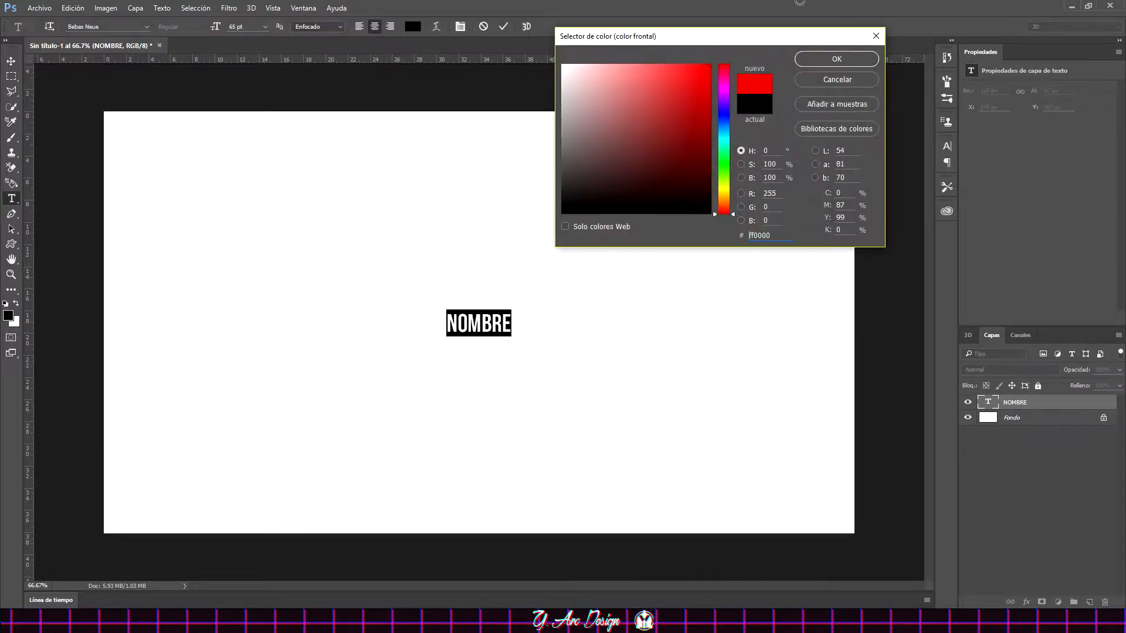
pyautogui.click(837, 59)
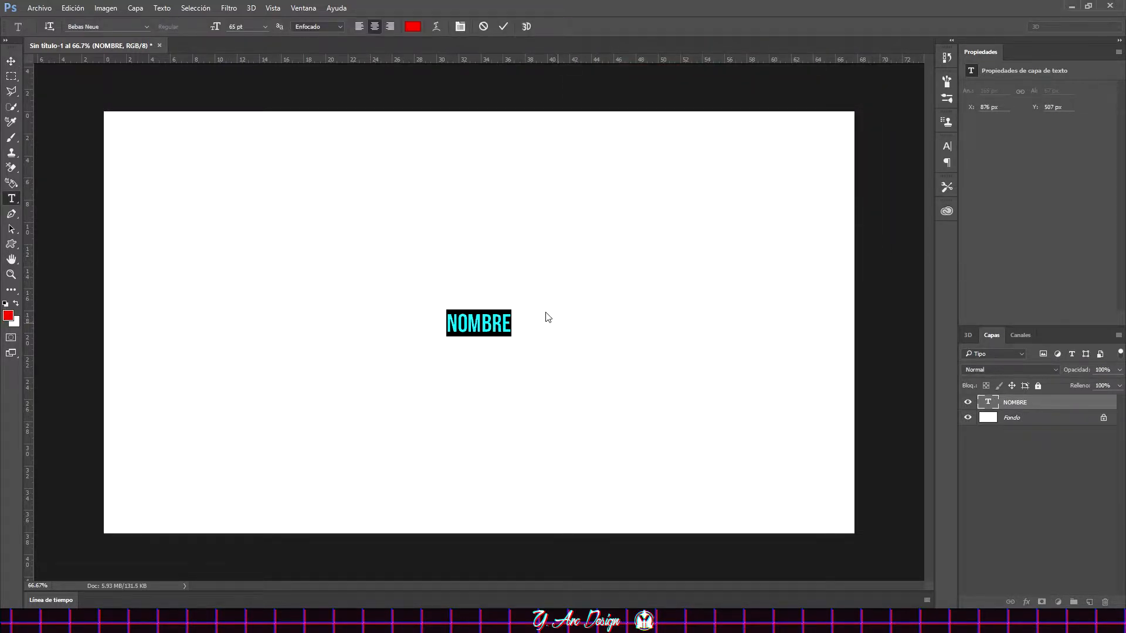
pyautogui.hotkey('ctrl', 'Return')
pyautogui.click(526, 26)
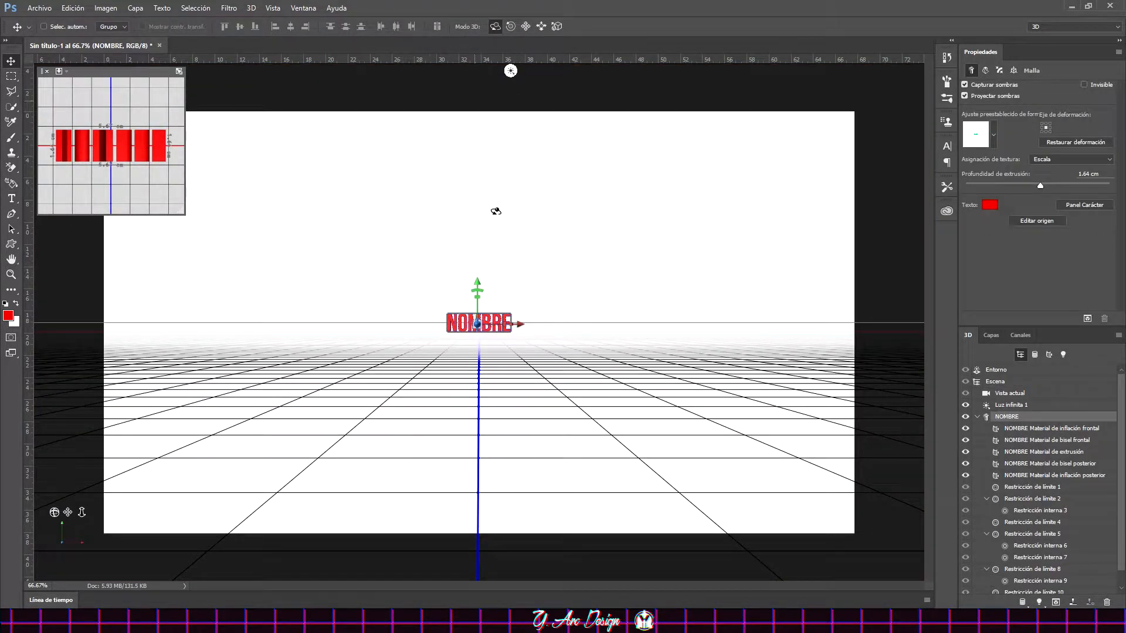
# Orbit the current view to an oblique angle from above and twist the NOMBRE mesh's extrusion by 12°.
pyautogui.click(1019, 395)
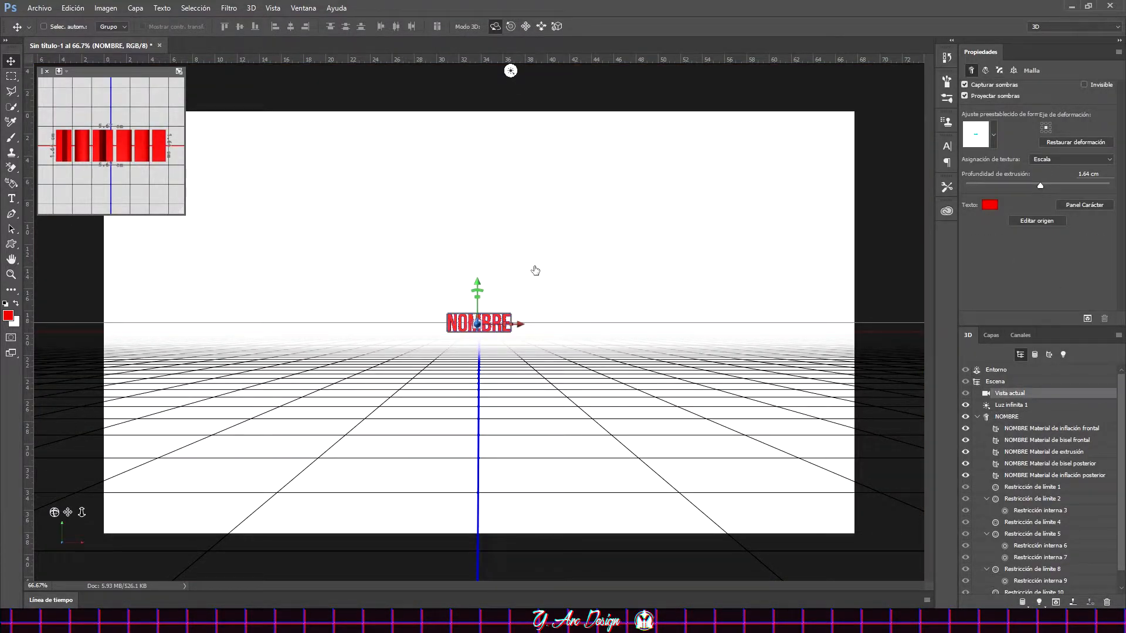
pyautogui.moveTo(599, 232); pyautogui.dragTo(560, 247)
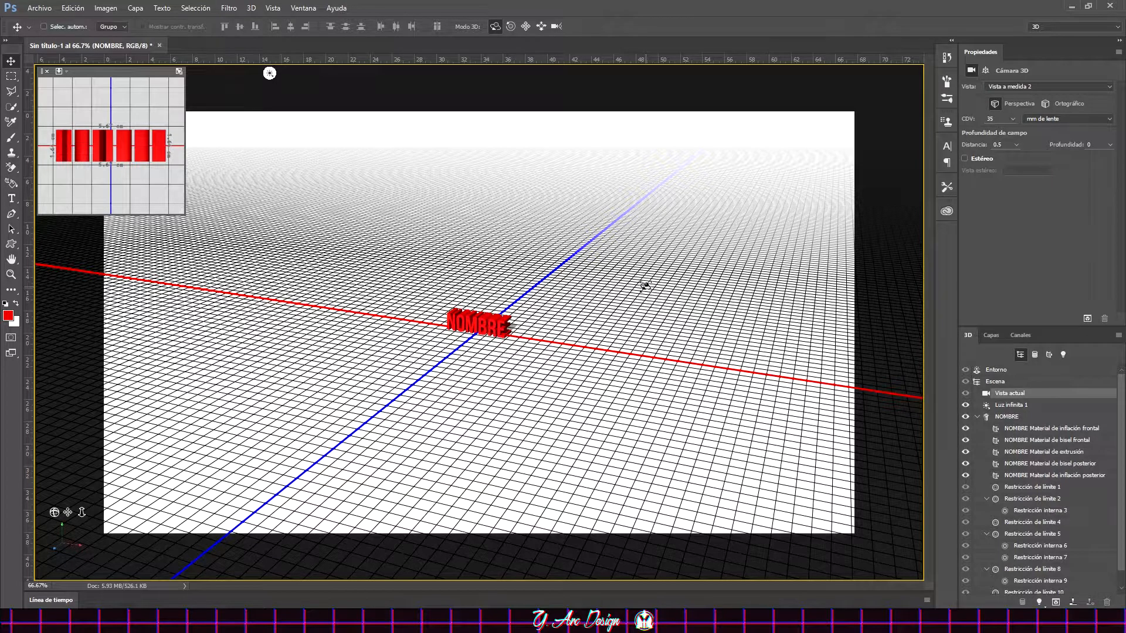
pyautogui.click(480, 322)
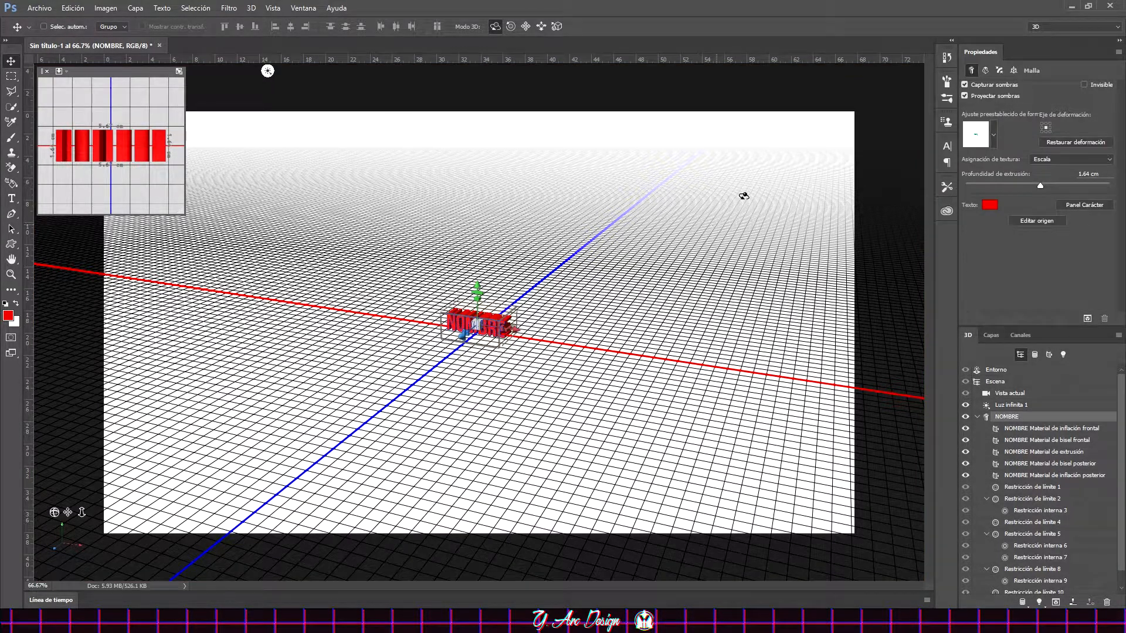
pyautogui.click(986, 70)
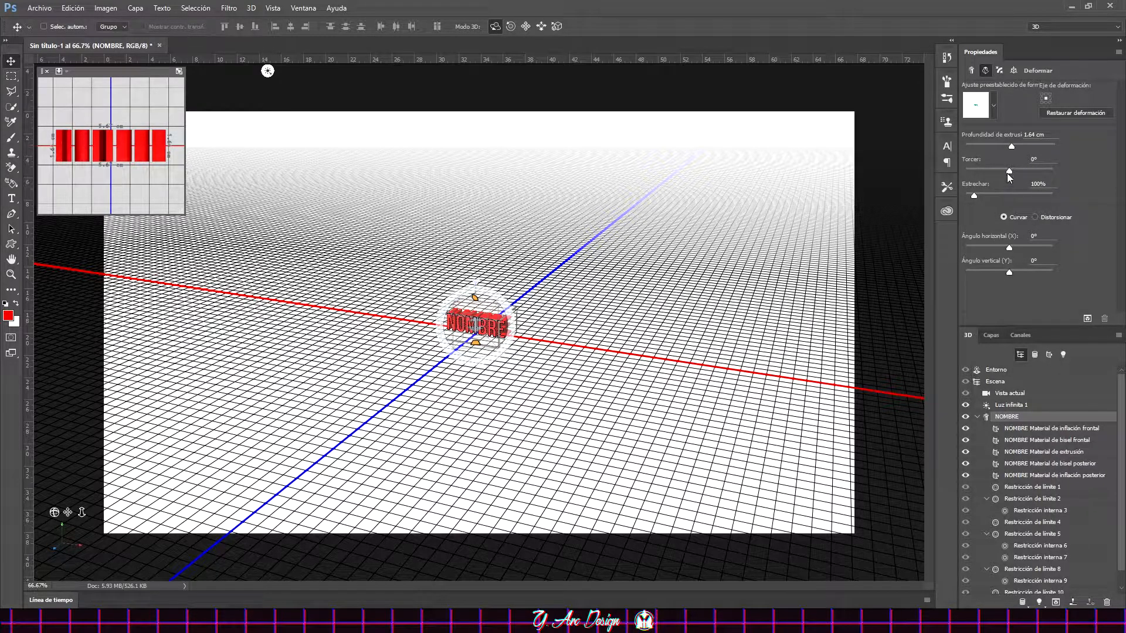
pyautogui.moveTo(1009, 172); pyautogui.dragTo(1010, 172)
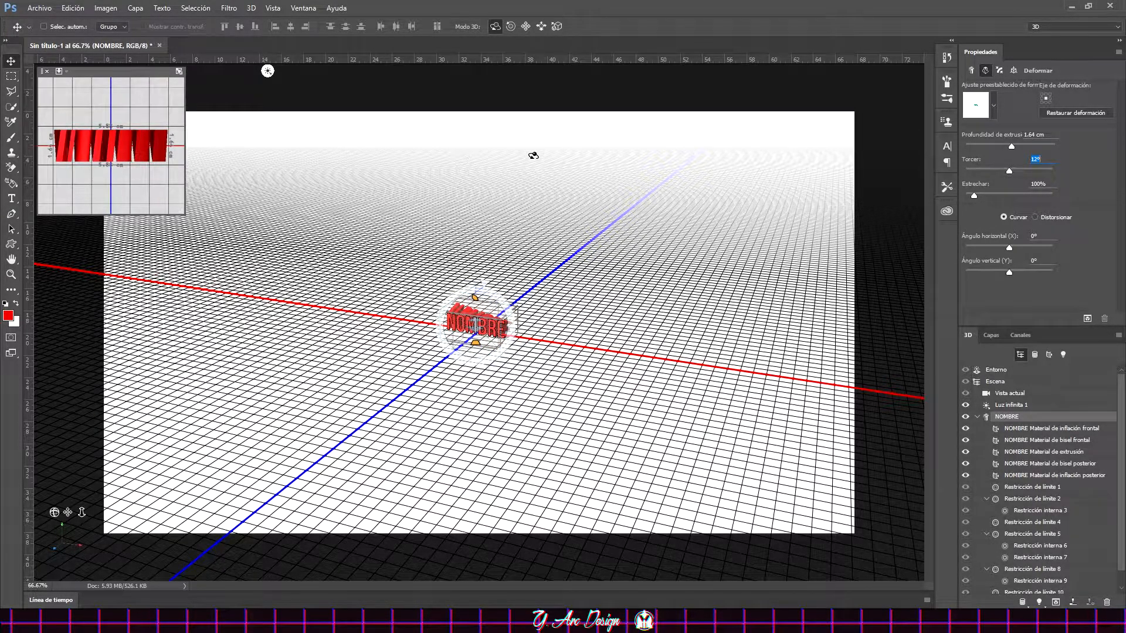
# Enlarge the NOMBRE mesh uniformly to about 22 cm wide.
pyautogui.click(540, 26)
pyautogui.click(555, 27)
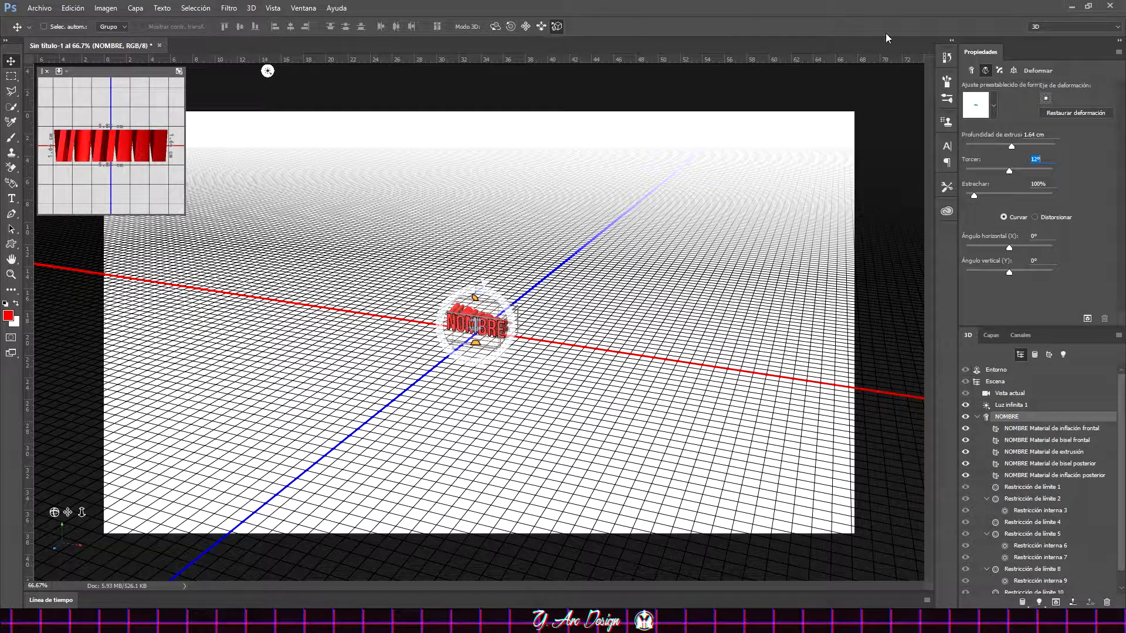
pyautogui.click(971, 71)
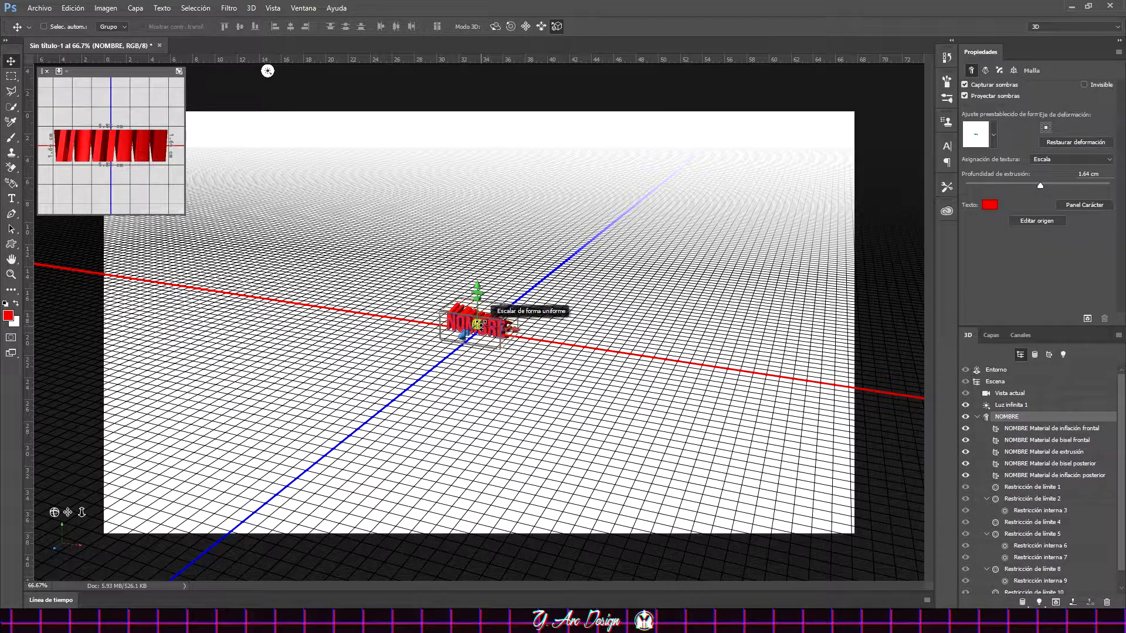
pyautogui.moveTo(549, 316); pyautogui.dragTo(877, 271)
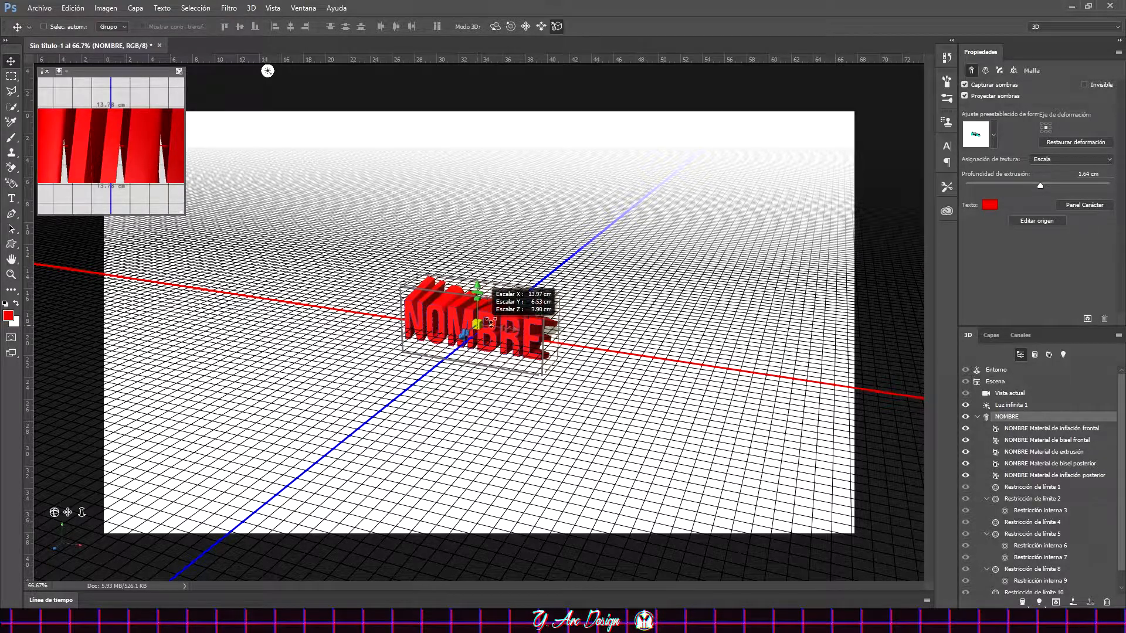
pyautogui.moveTo(478, 324); pyautogui.dragTo(856, 274)
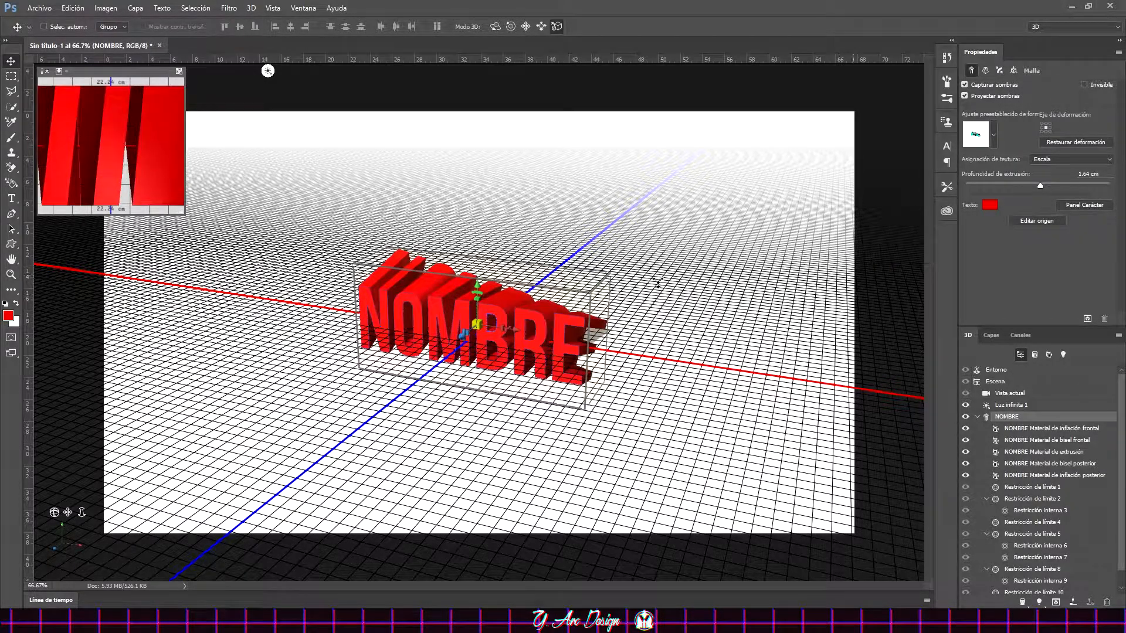
# Taper the NOMBRE extrusion to 148% and bend it by -17° horizontally and -46° vertically.
pyautogui.click(985, 70)
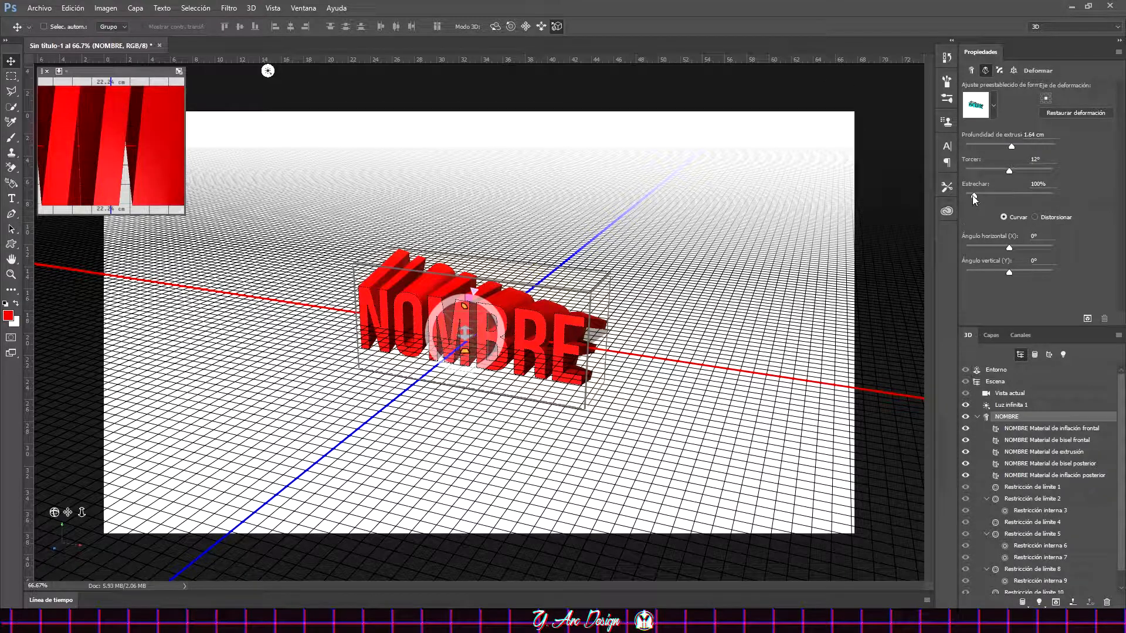
pyautogui.moveTo(972, 195); pyautogui.dragTo(982, 196)
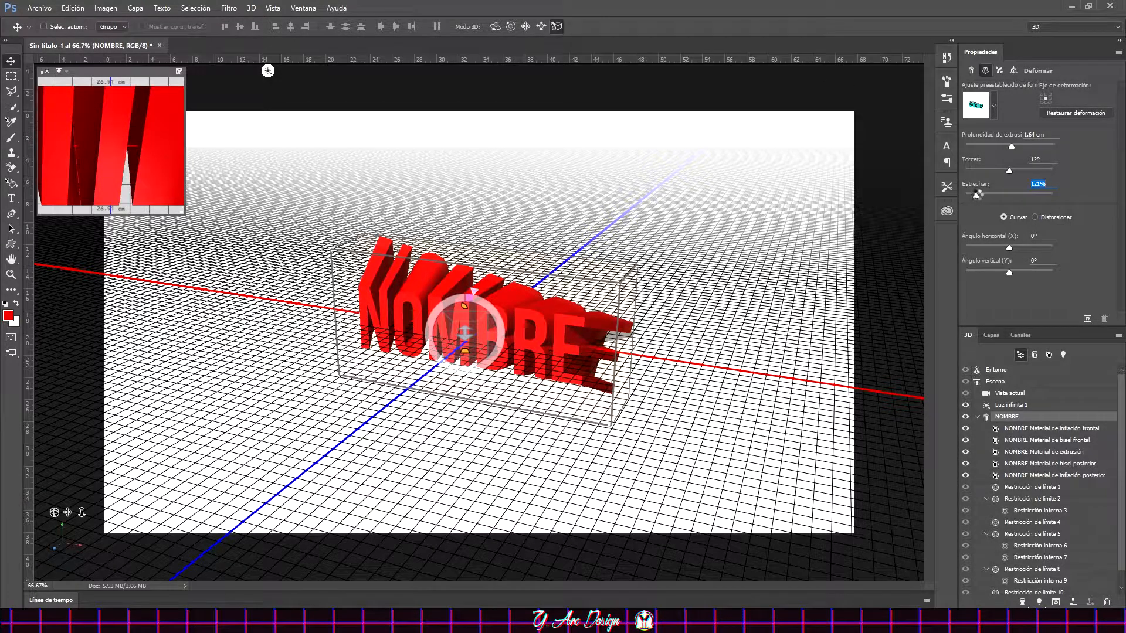
pyautogui.moveTo(979, 195); pyautogui.dragTo(978, 196)
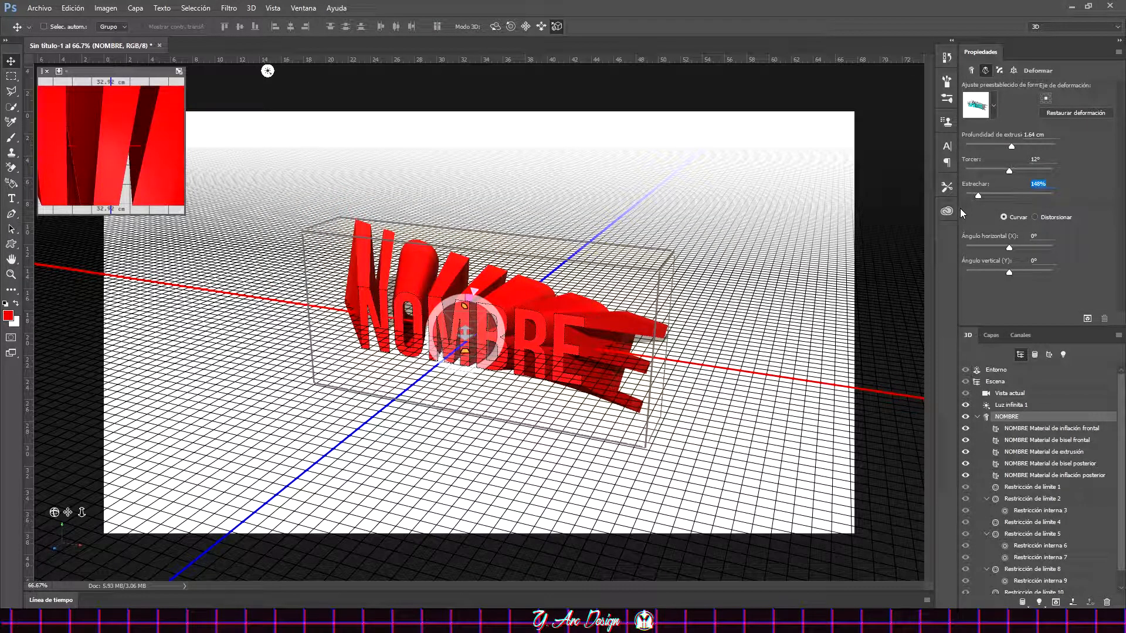
pyautogui.moveTo(1009, 245); pyautogui.dragTo(1002, 273)
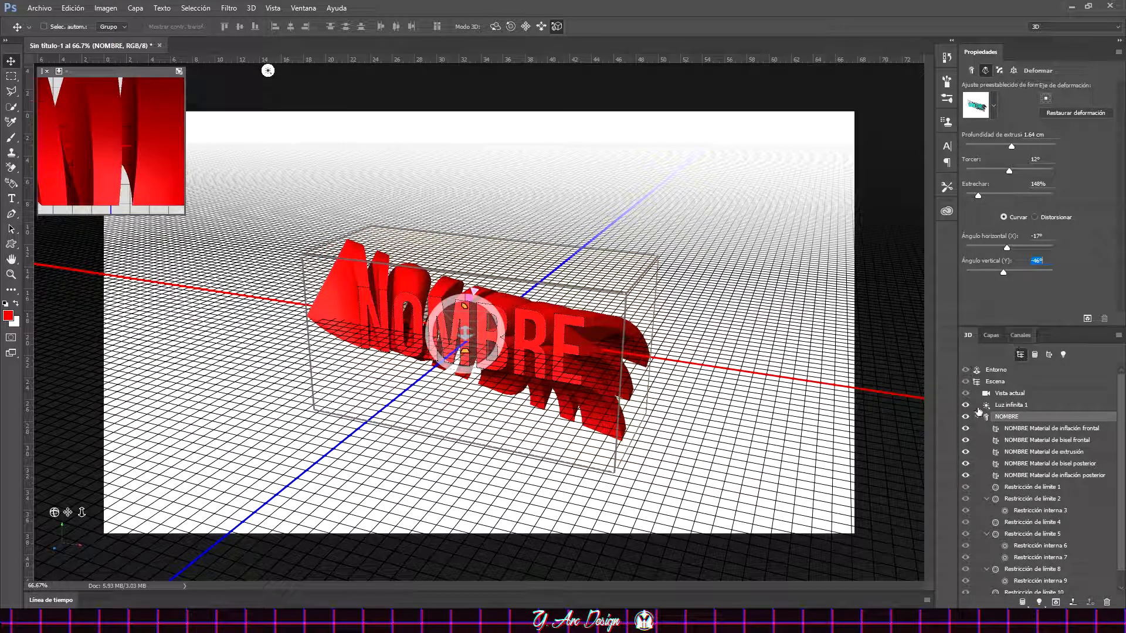
# Restore the current view's camera coordinates and slide the camera back to about X -1.19, Z 41.93 cm.
pyautogui.click(1009, 393)
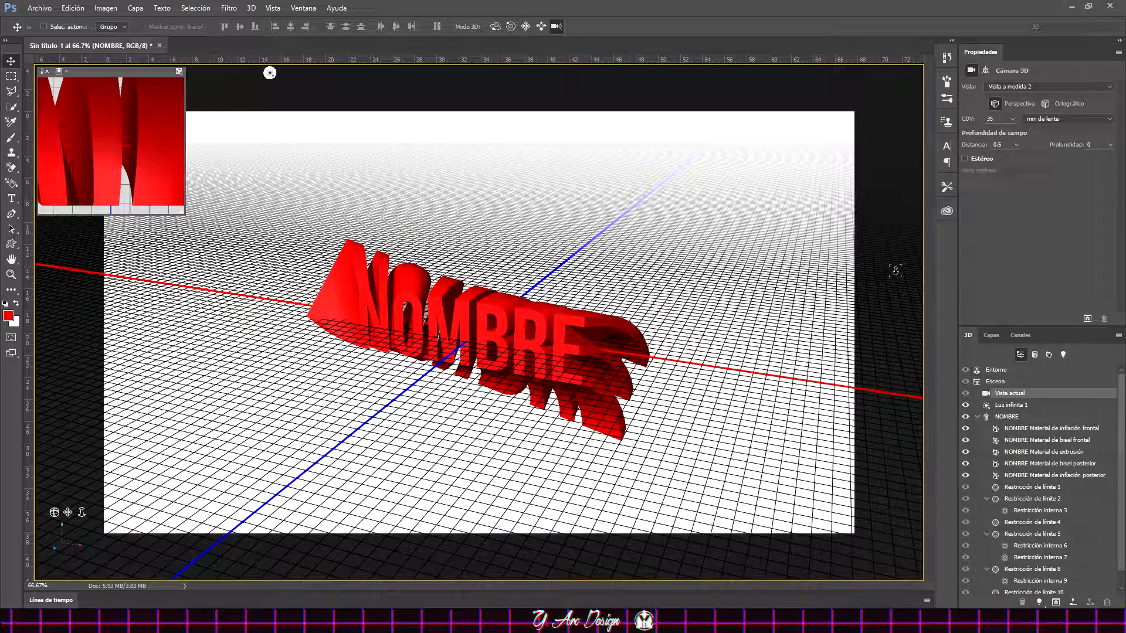
pyautogui.click(986, 70)
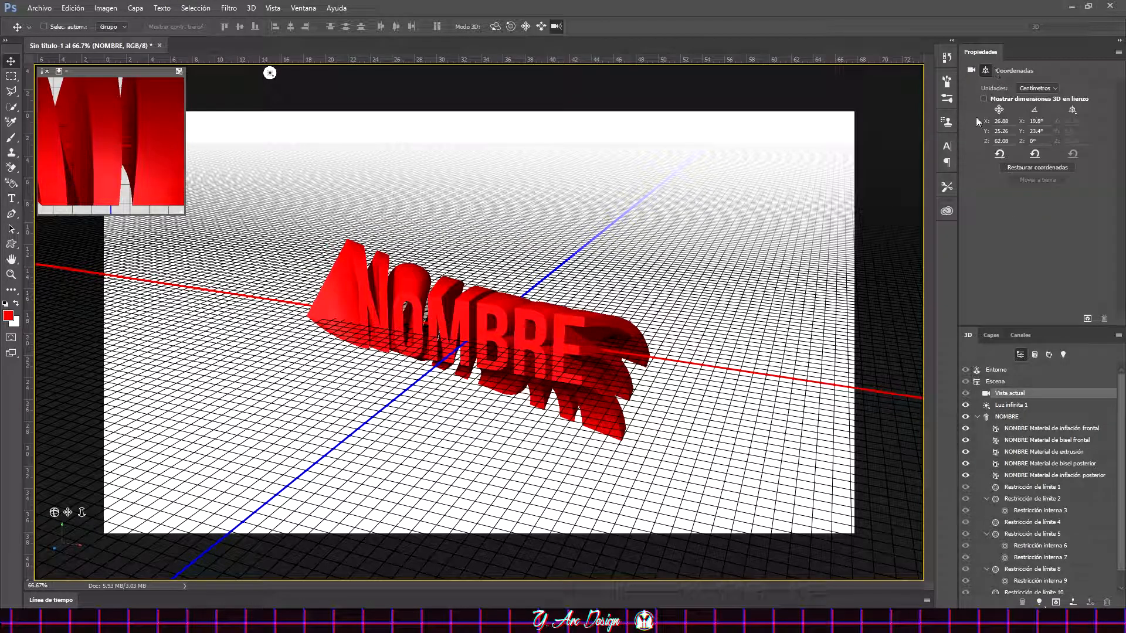
pyautogui.click(1018, 166)
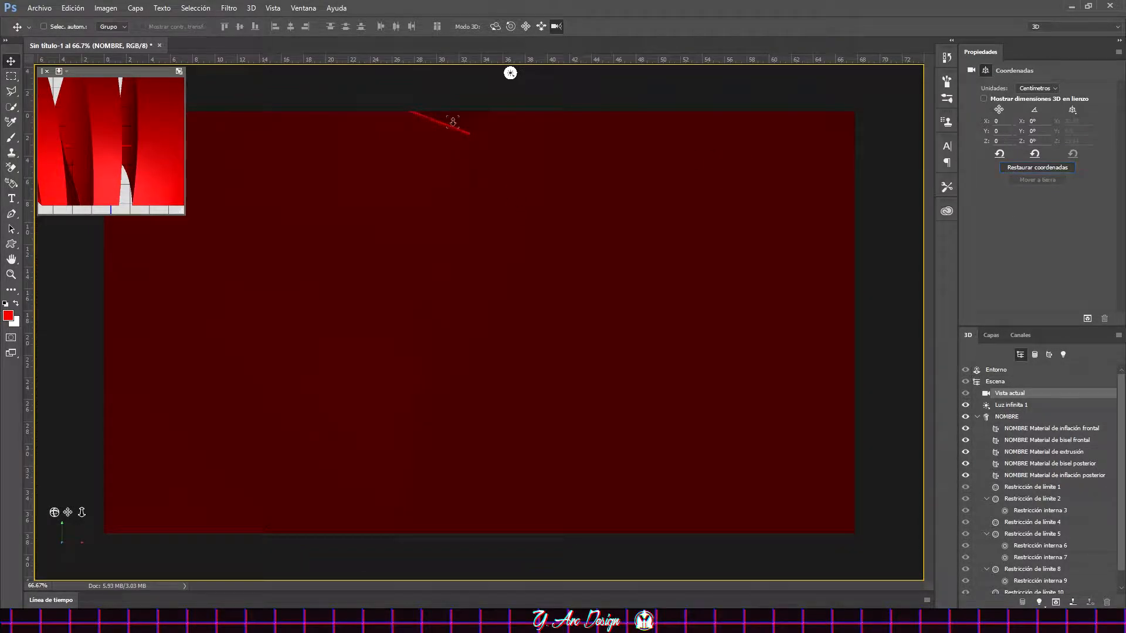
pyautogui.click(540, 26)
pyautogui.moveTo(549, 338); pyautogui.dragTo(566, 162)
pyautogui.moveTo(518, 317); pyautogui.dragTo(528, 253)
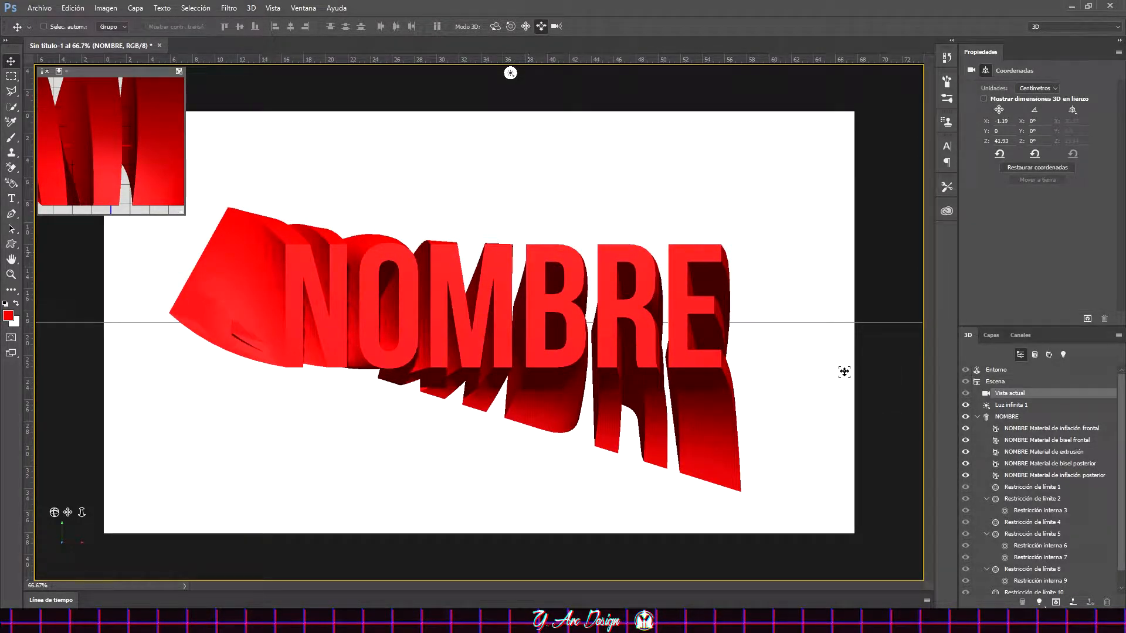
# Try rasterizing the NOMBRE 3D layer, and undo the rasterization.
pyautogui.click(990, 335)
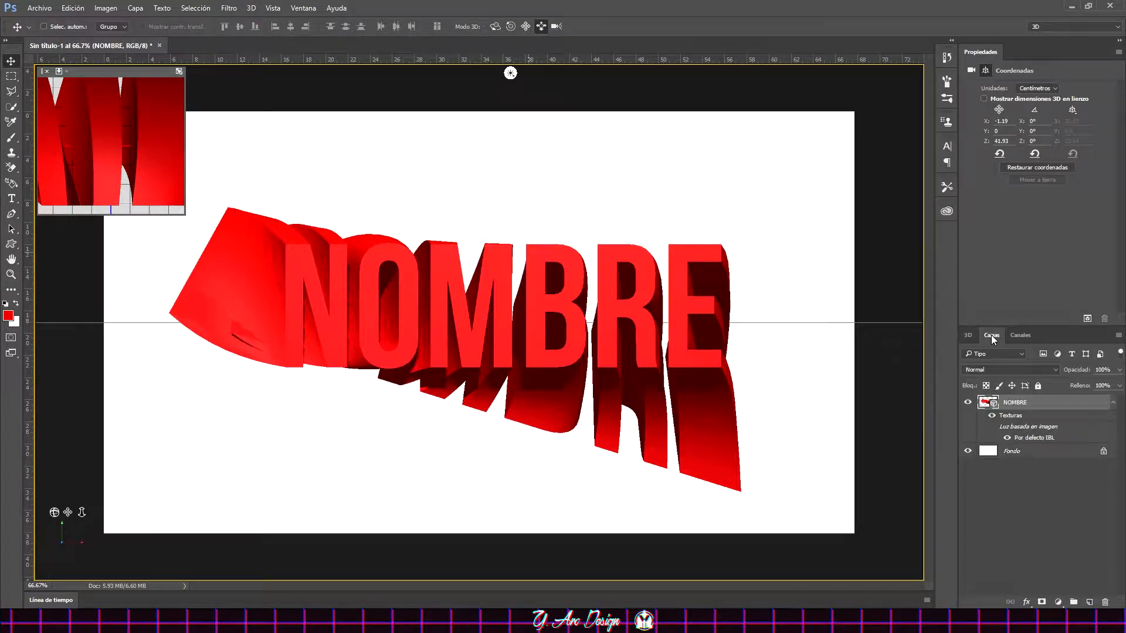
pyautogui.click(1001, 535)
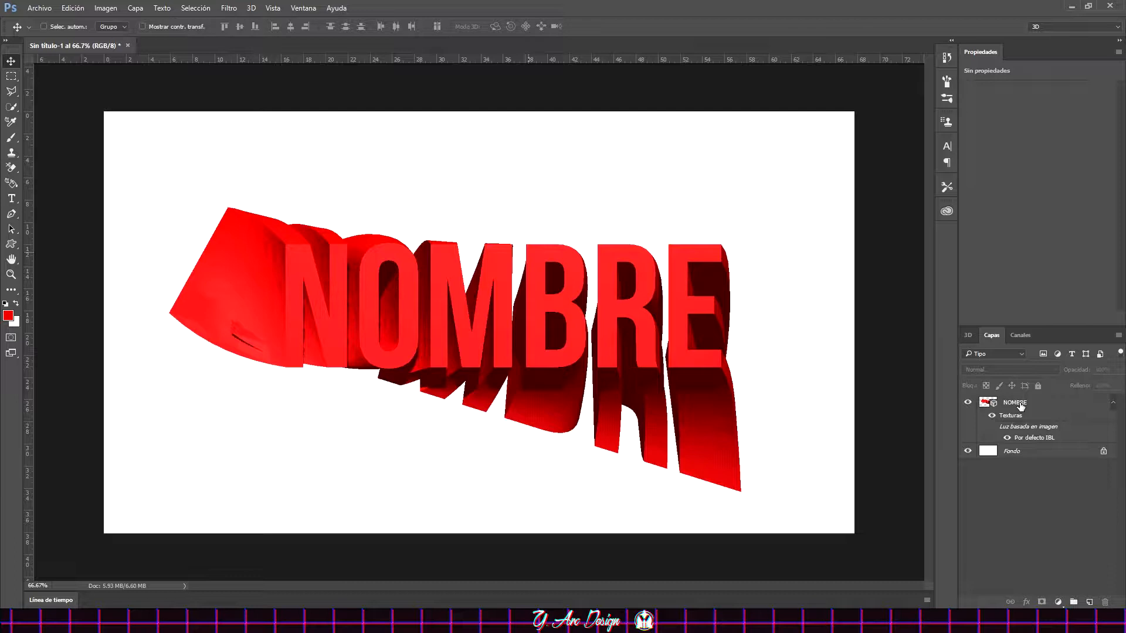
pyautogui.rightClick(1019, 405)
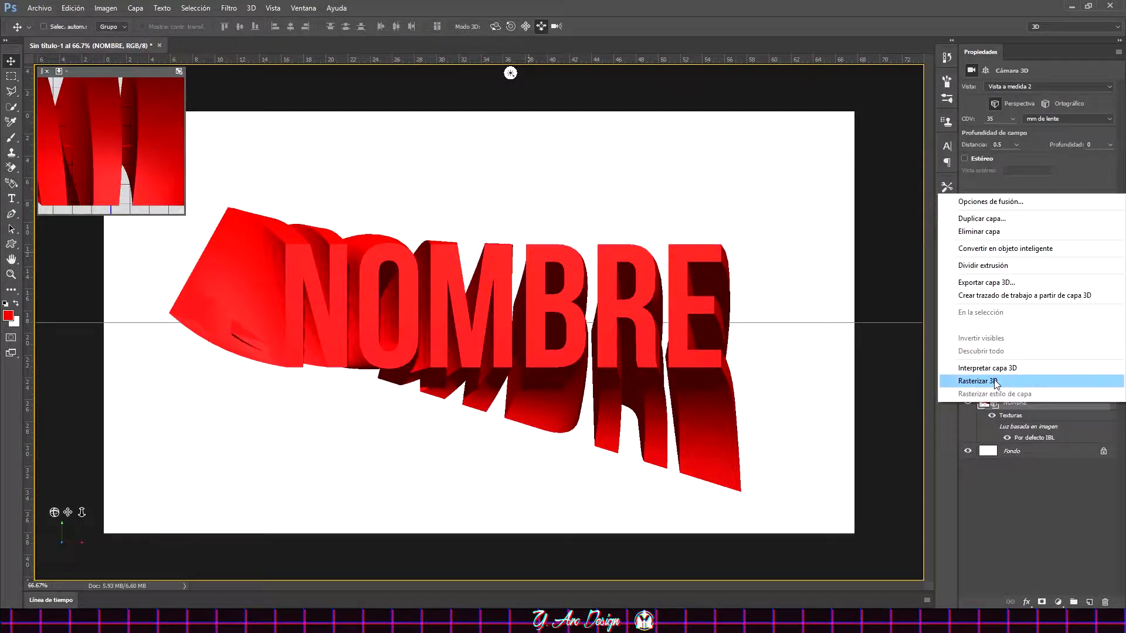
pyautogui.click(994, 381)
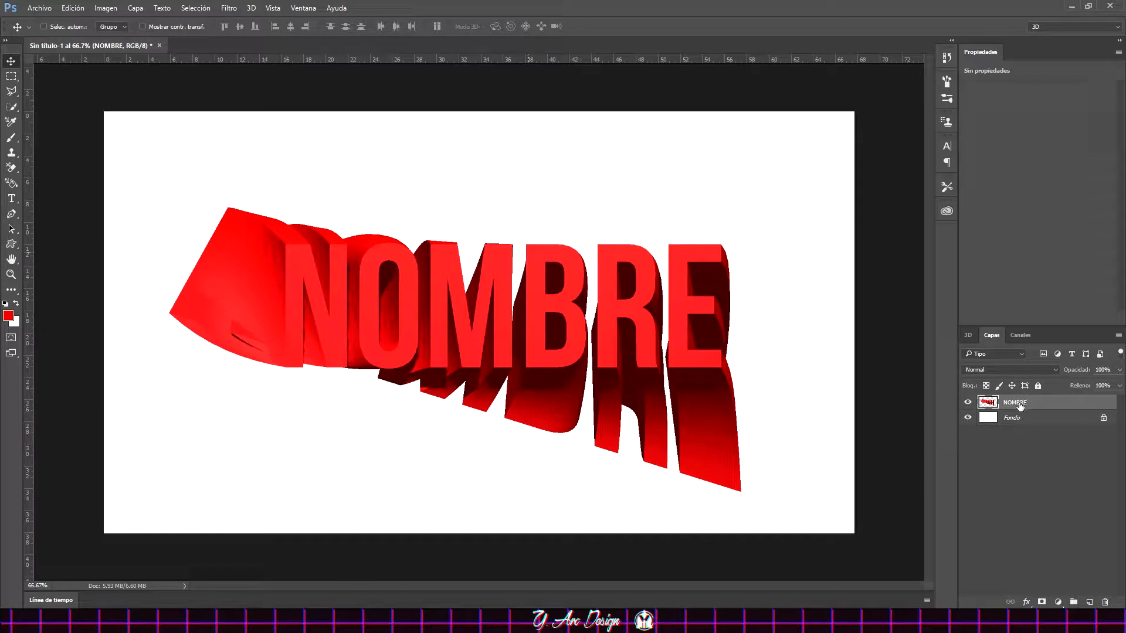
pyautogui.hotkey('ctrl', 'z')
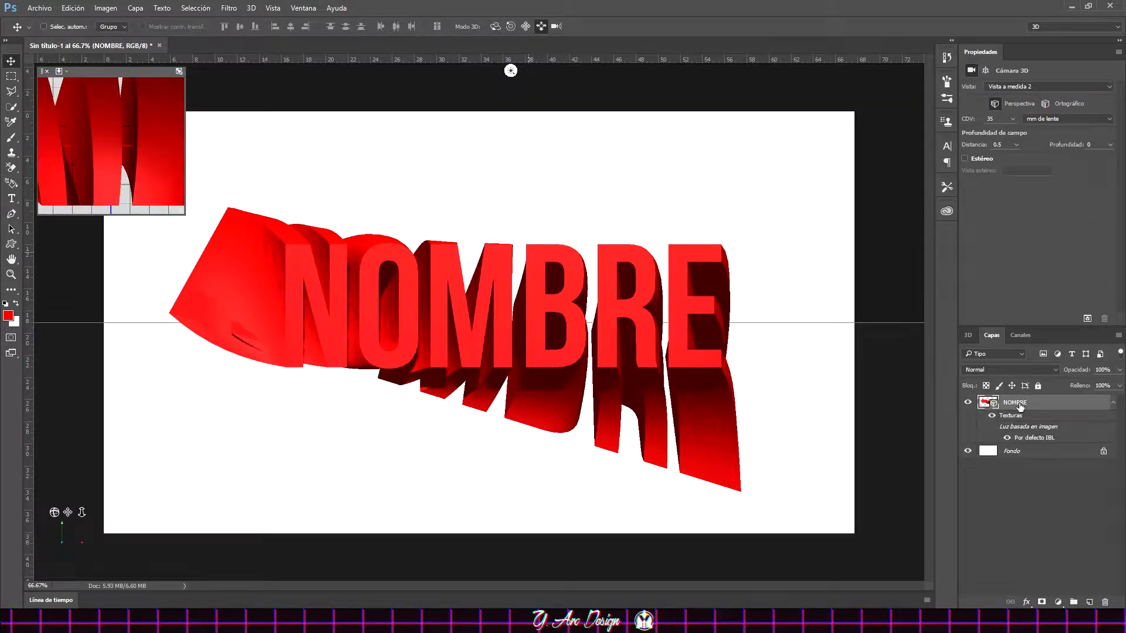
# Try converting the NOMBRE 3D layer into a smart object, and undo the conversion.
pyautogui.rightClick(1020, 404)
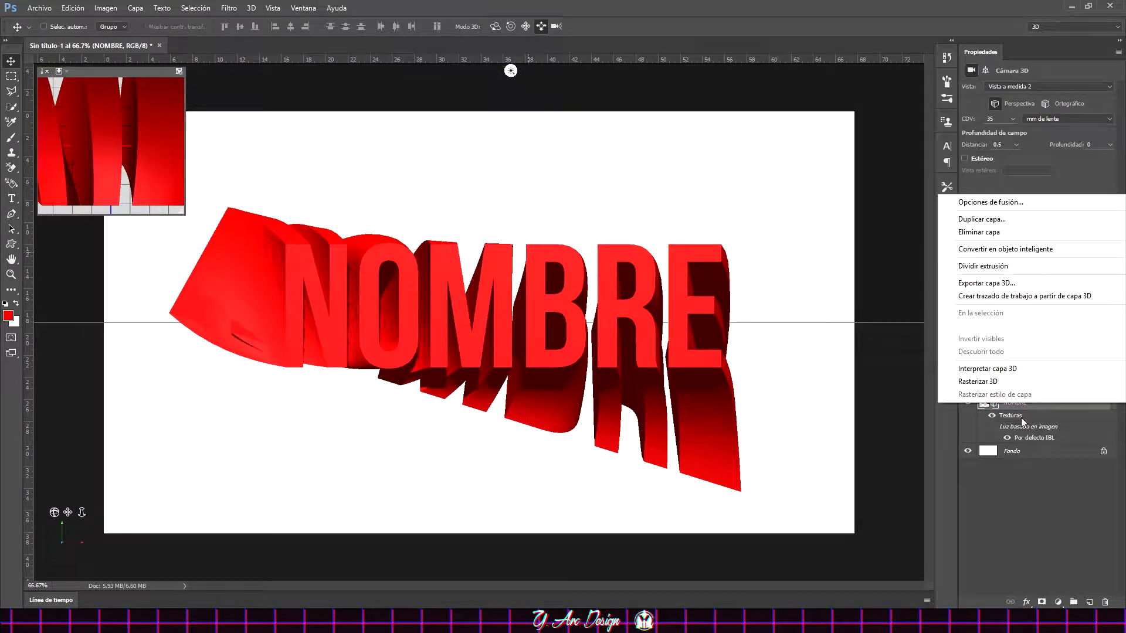
pyautogui.click(995, 251)
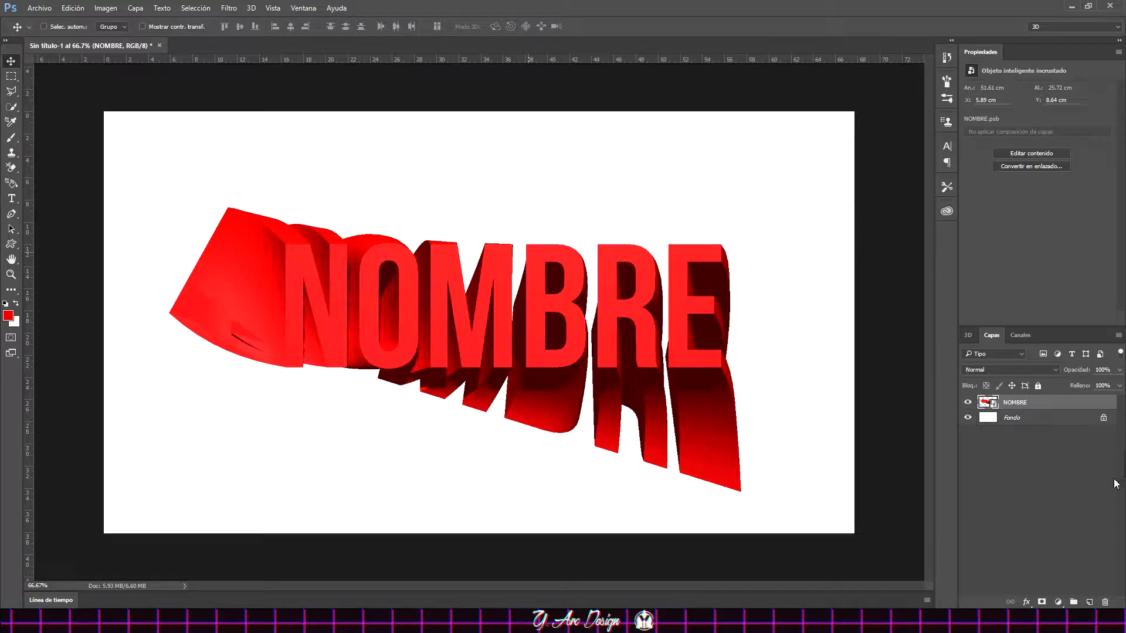
pyautogui.press('ctrl')
pyautogui.hotkey('ctrl', 'z')
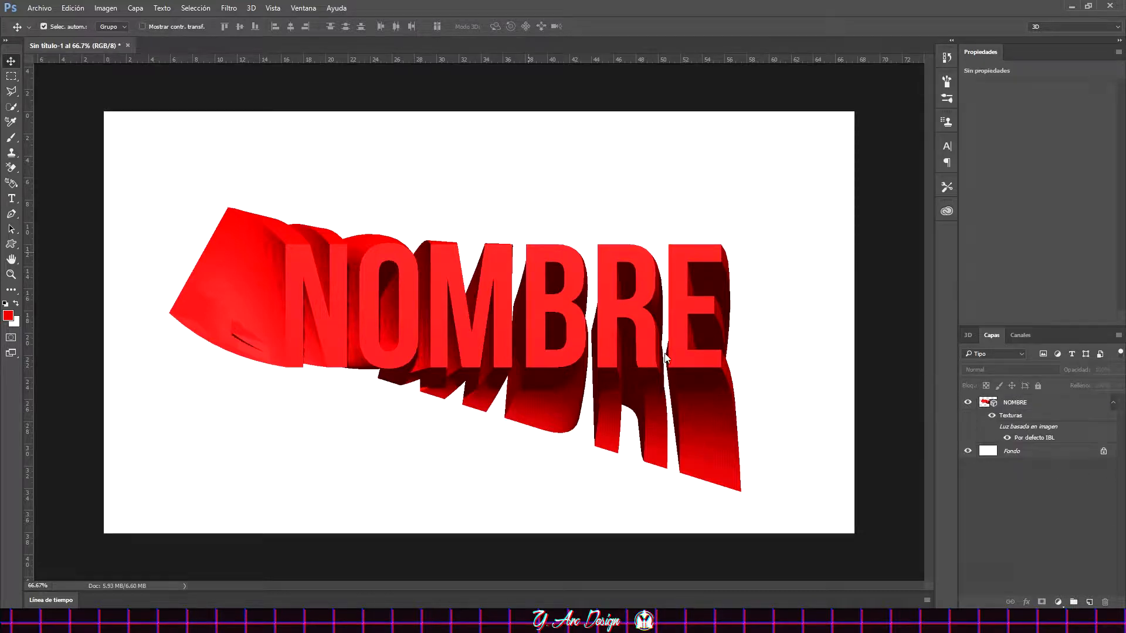